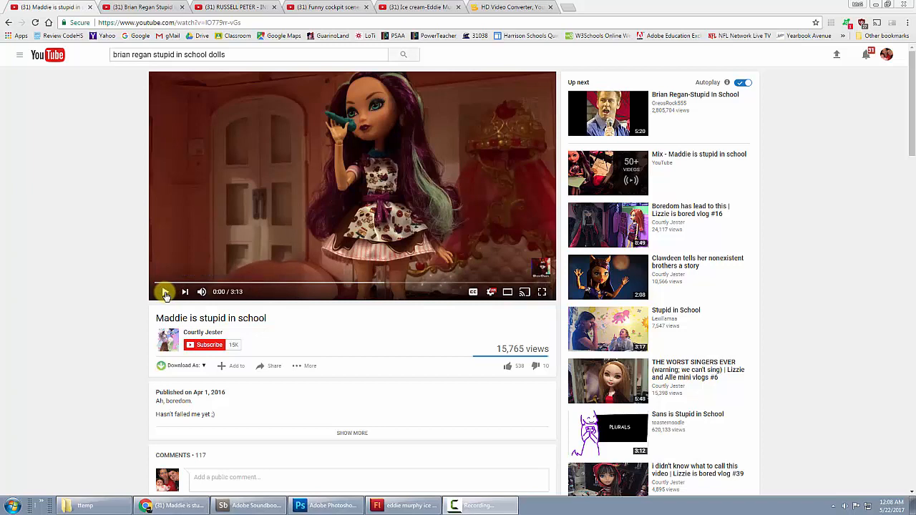
Watch the opening of the "Maddie is stupid in school" video and pause it at 0:38
left_click(165, 293)
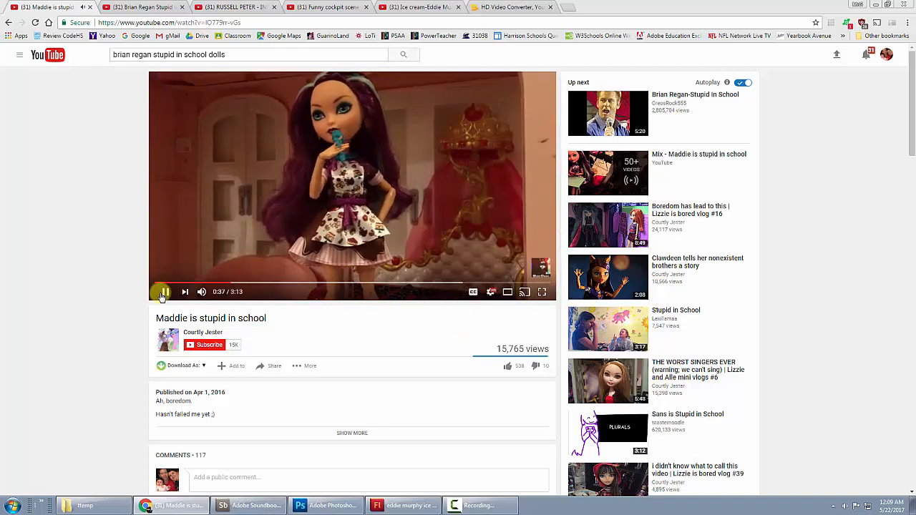
left_click(165, 291)
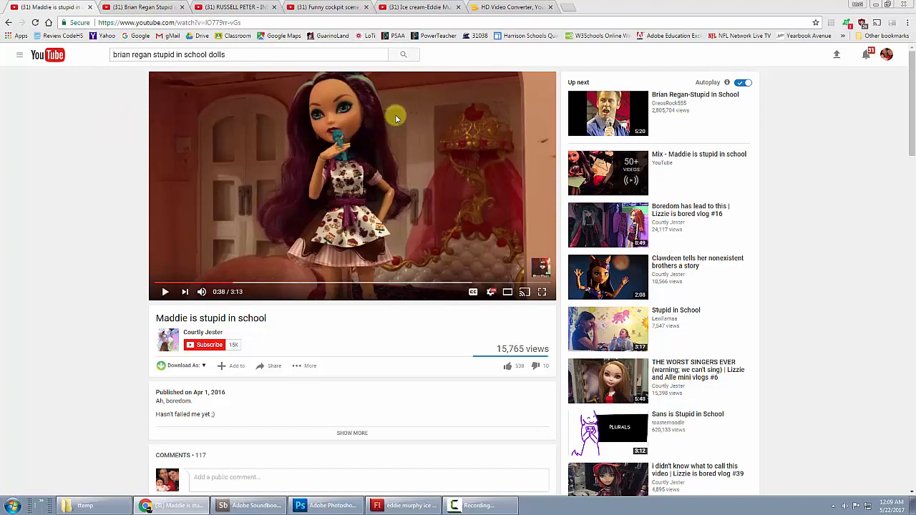
left_click(140, 9)
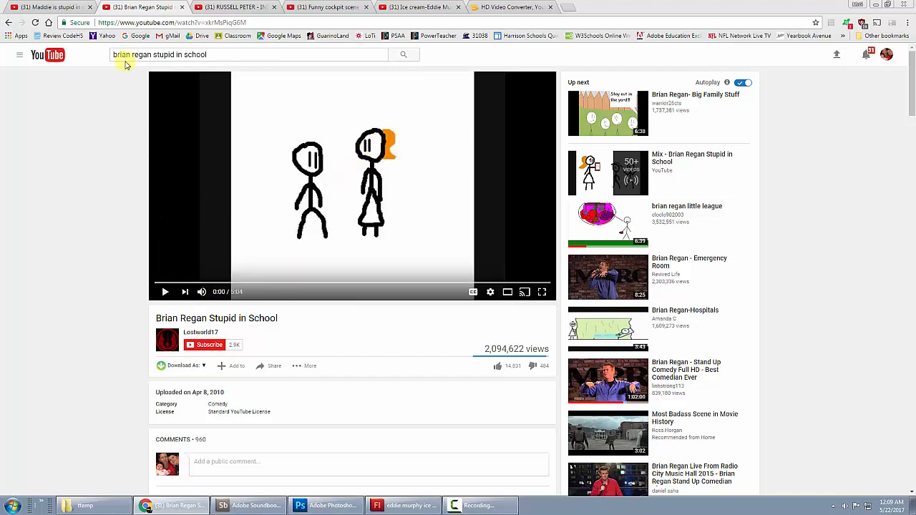
left_click(50, 8)
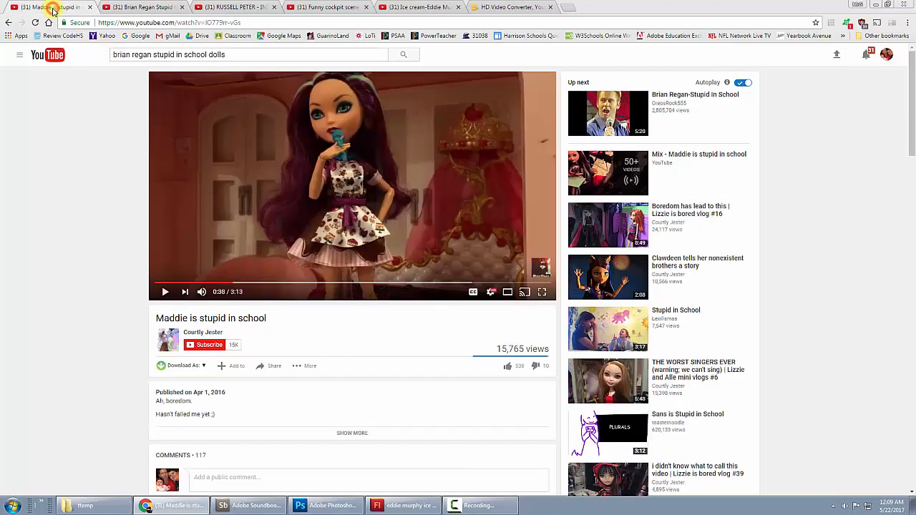
Skip ahead in the "Brian Regan Stupid in School" video, watch the stick-figure scene and pause it at 0:59
left_click(143, 10)
left_click_drag(159, 284, 203, 292)
left_click(163, 301)
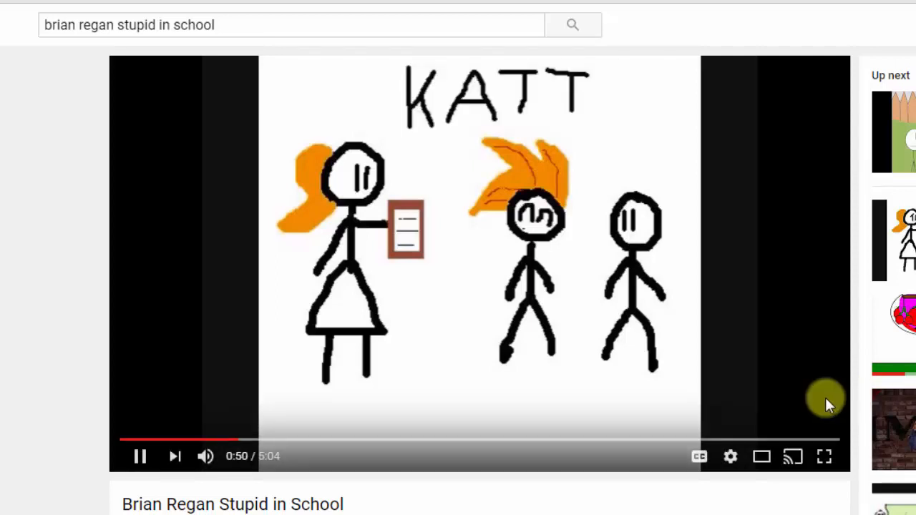
left_click(141, 459)
left_click(139, 462)
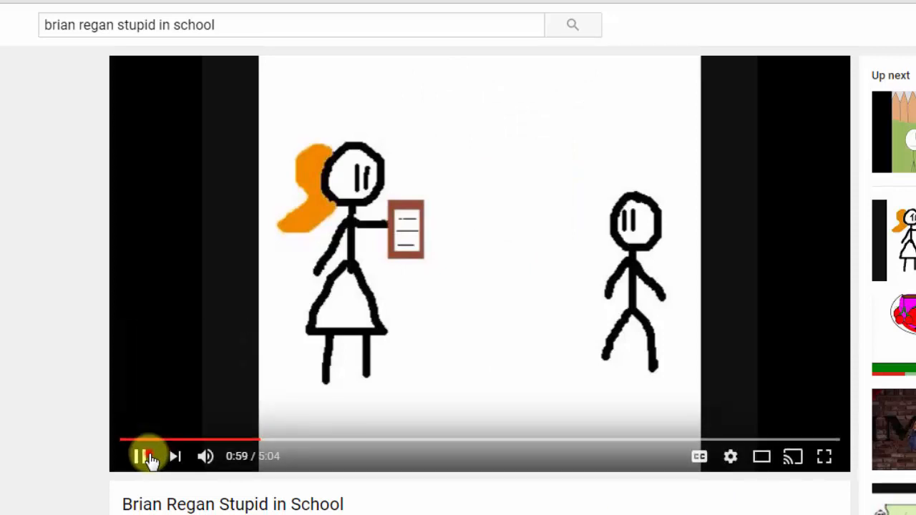
left_click(142, 458)
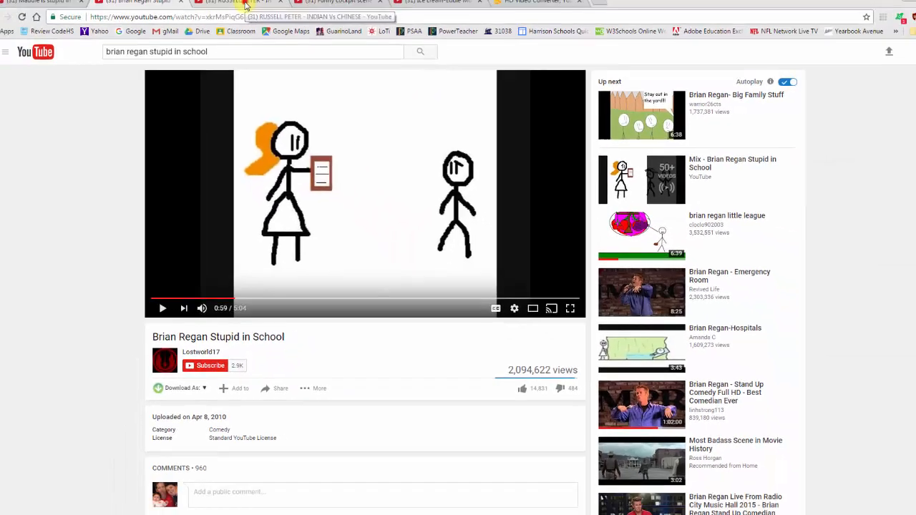
Skip the title screen of the "RUSSELL PETER - INDIAN Vs CHINESE" video to about 0:20 and pause at 0:34
left_click(245, 5)
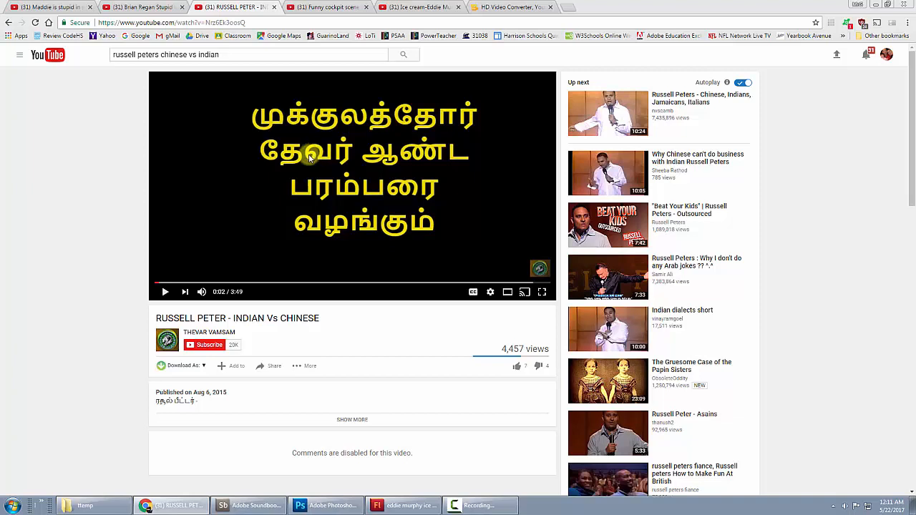
left_click(165, 294)
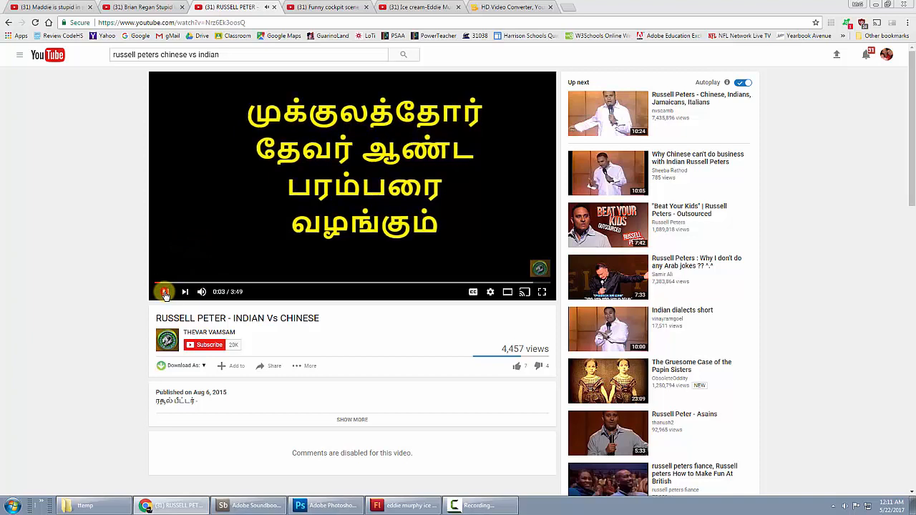
left_click(165, 293)
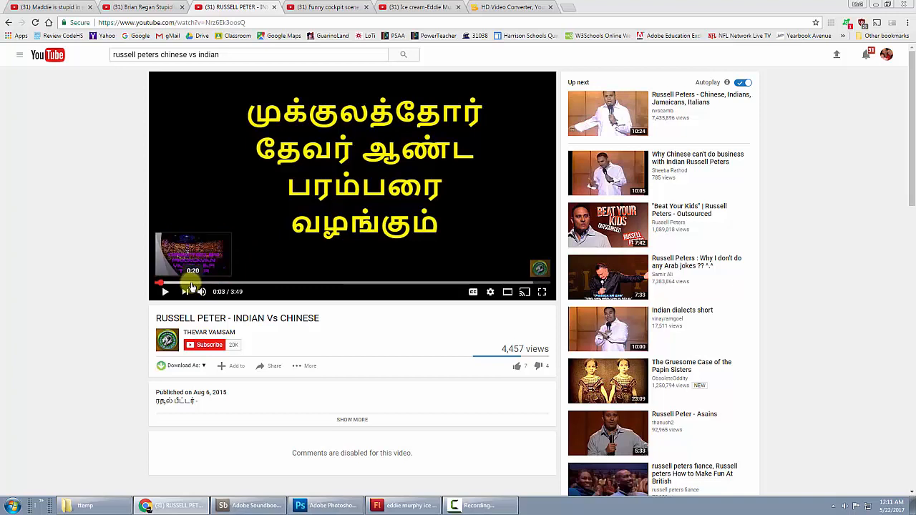
left_click(193, 284)
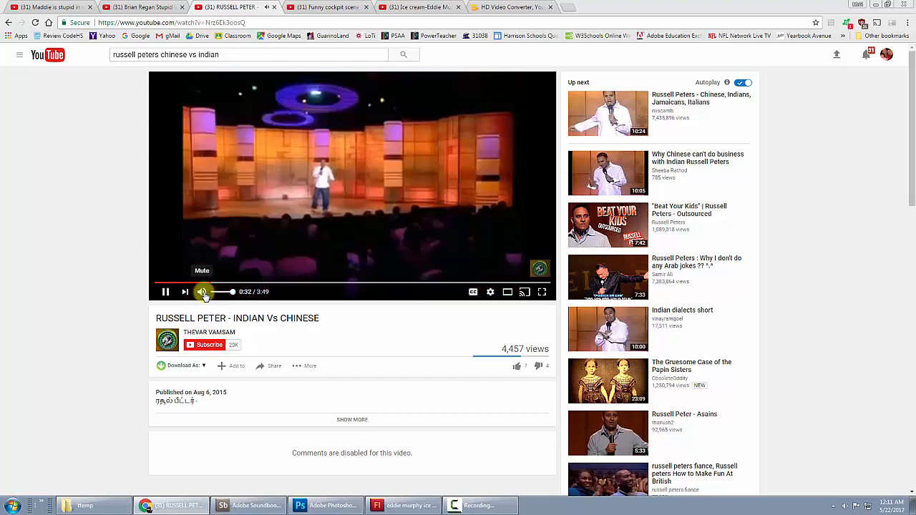
left_click(165, 293)
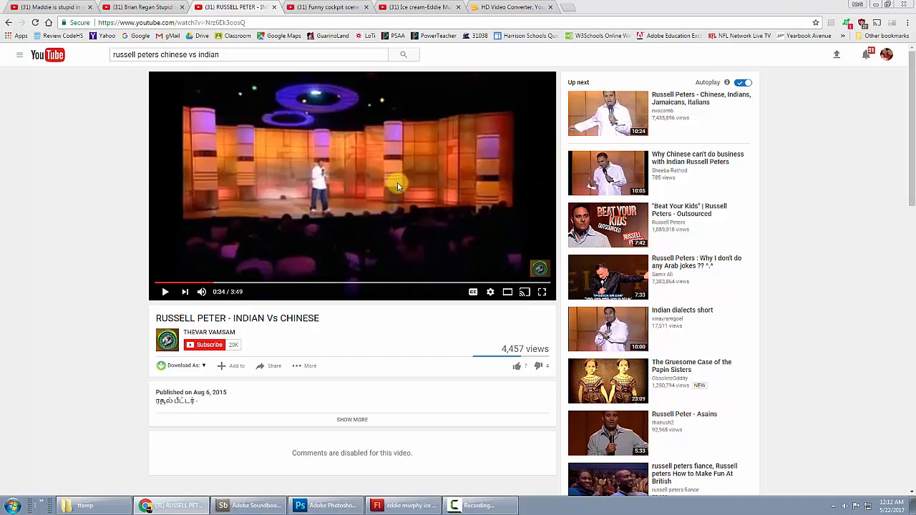
Watch the "Funny cockpit scene - AIRPLANE!" video in parts, pausing at 0:11 and again at 0:17
left_click(328, 8)
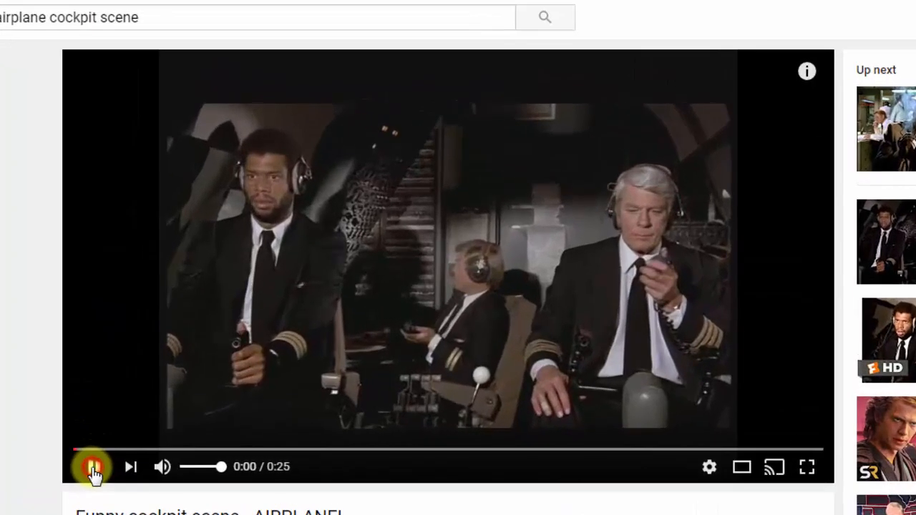
left_click(165, 292)
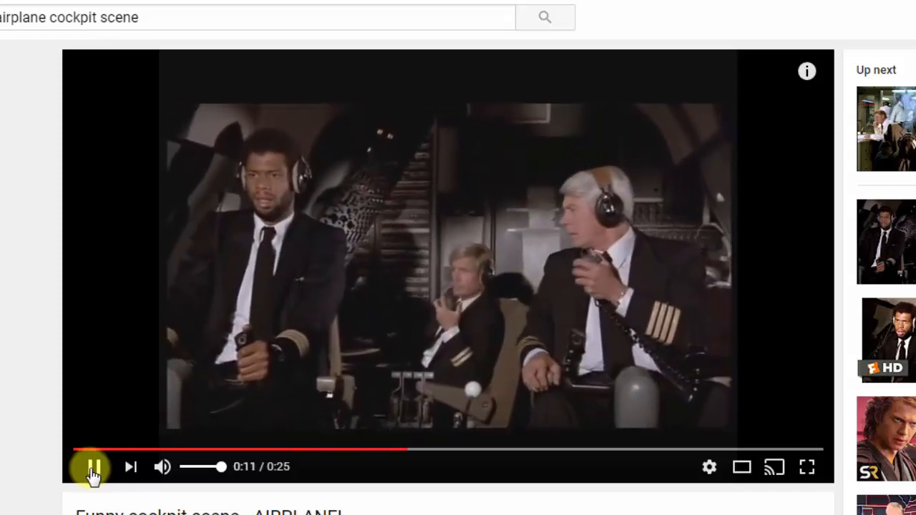
left_click(93, 471)
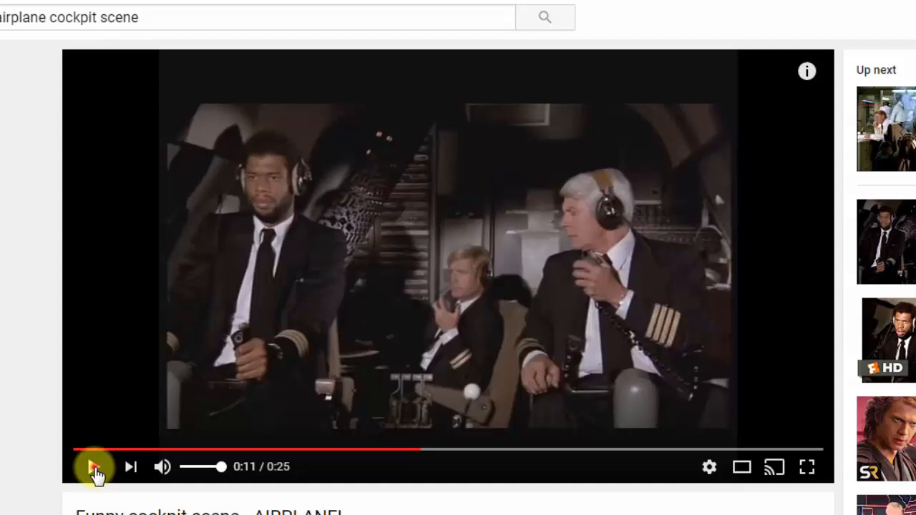
left_click(94, 469)
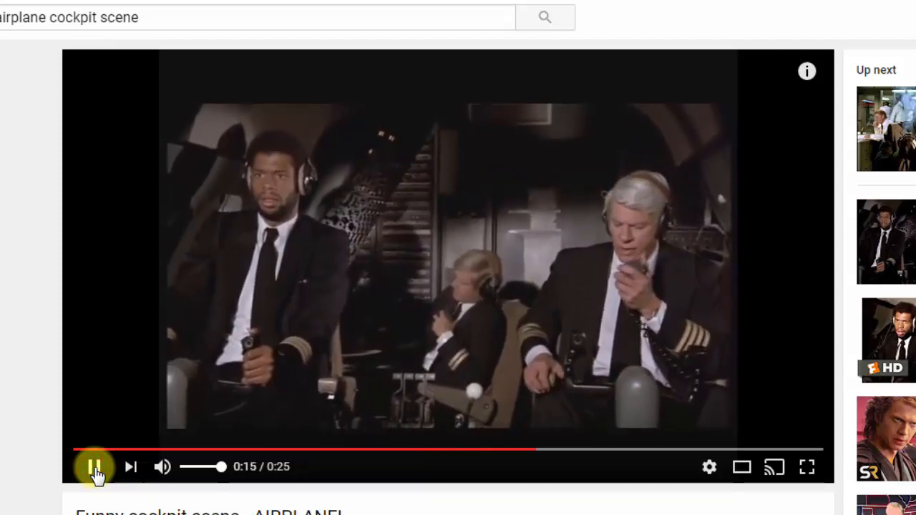
left_click(95, 468)
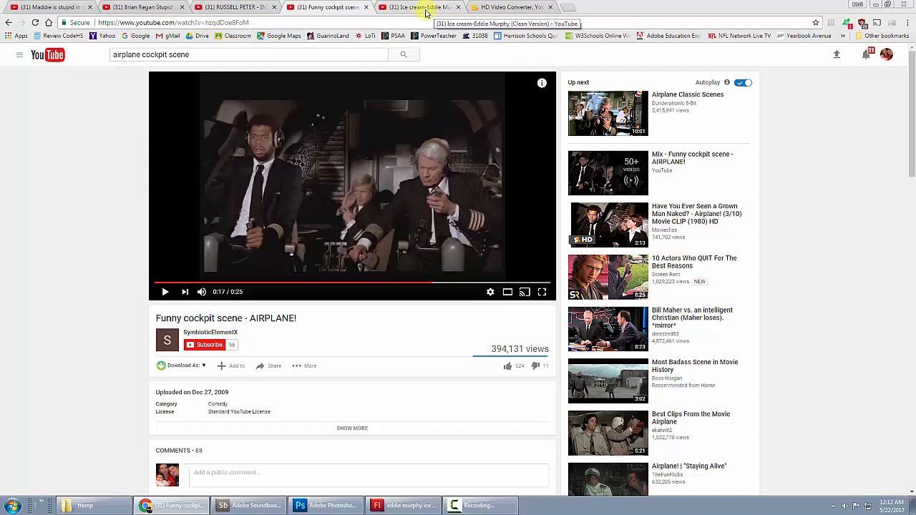
Reopen "Ice cream-Eddie Murphy (Clean Version)" from the "eddie murphy clean comedy" search results and pause the video at 0:08
left_click(426, 8)
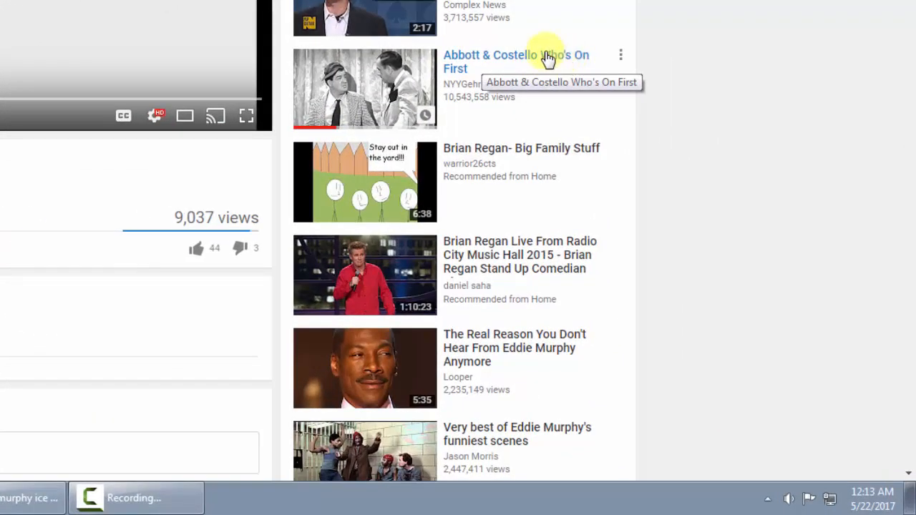
left_click(547, 57)
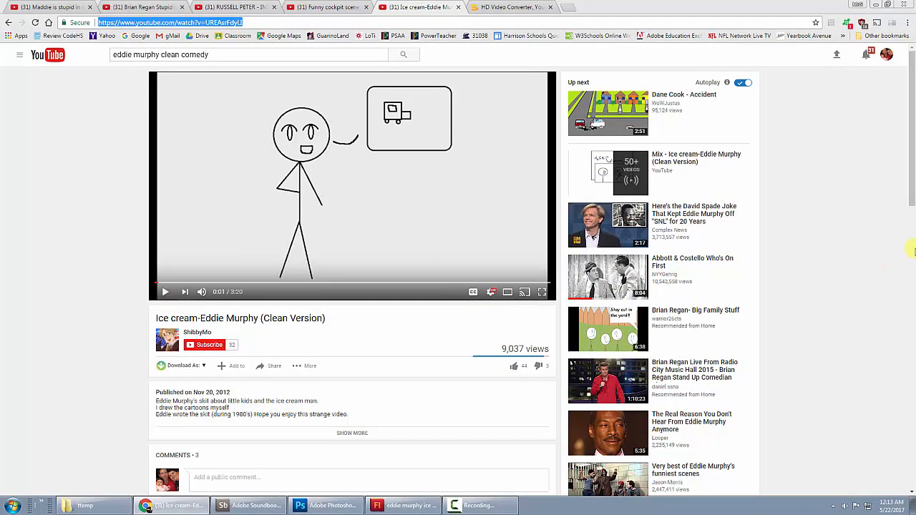
left_click(910, 180)
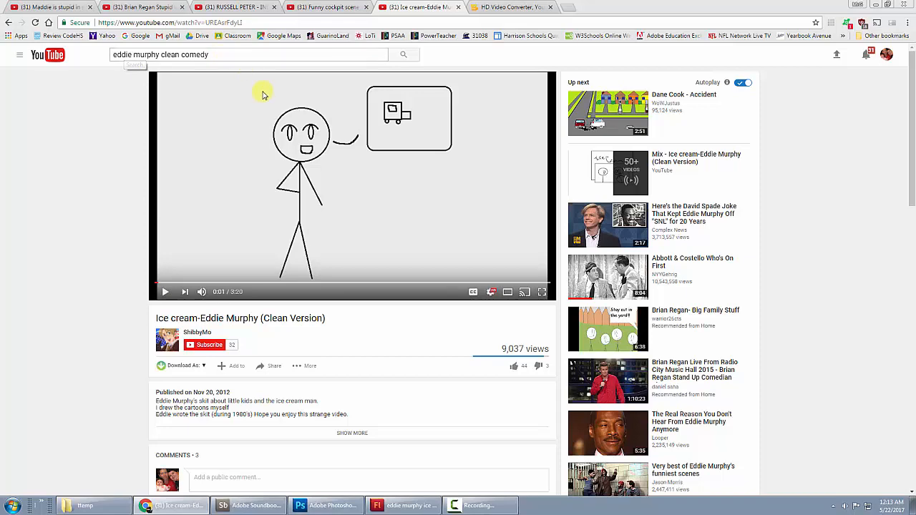
left_click(9, 22)
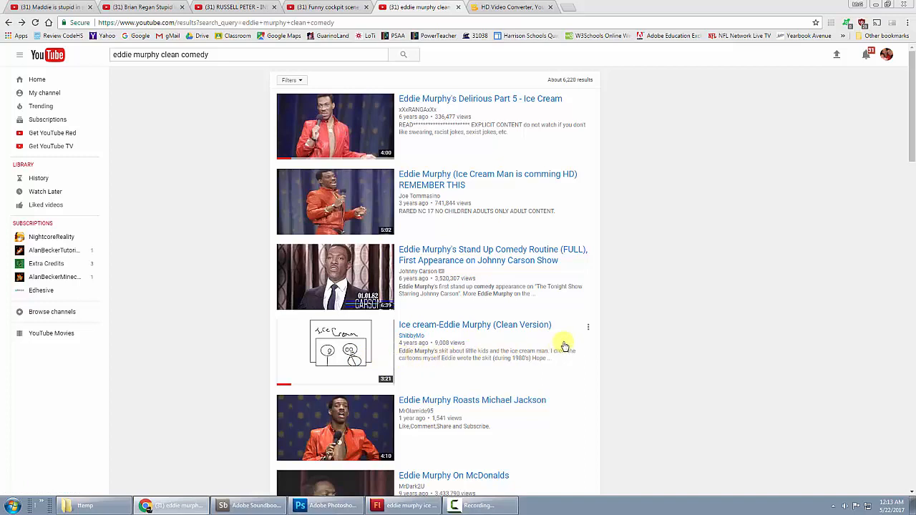
left_click(483, 325)
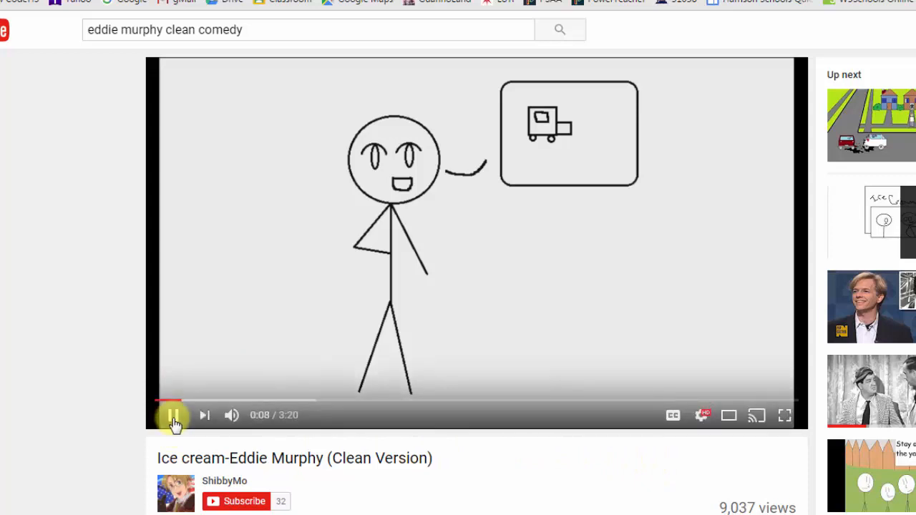
left_click(174, 422)
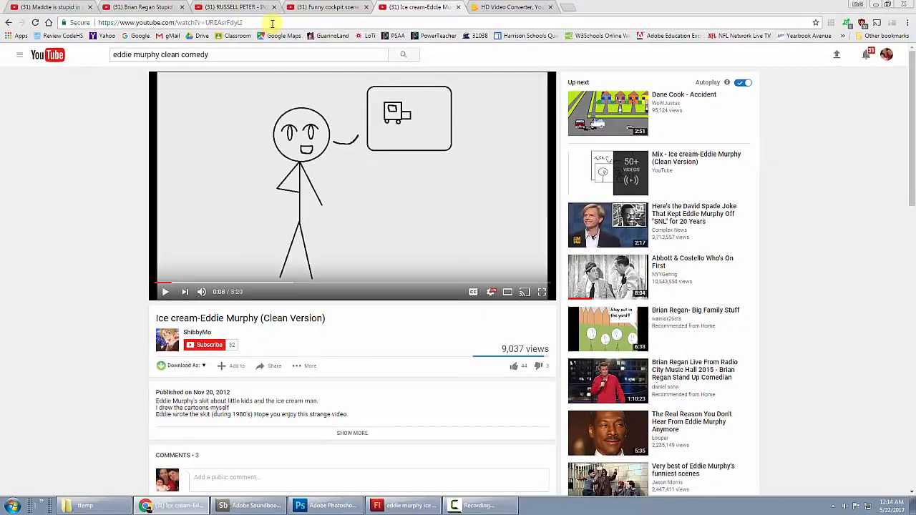
Copy the link of the "Ice cream-Eddie Murphy (Clean Version)" video and convert it to .mp3 on OnlineVideoConverter
left_click(280, 18)
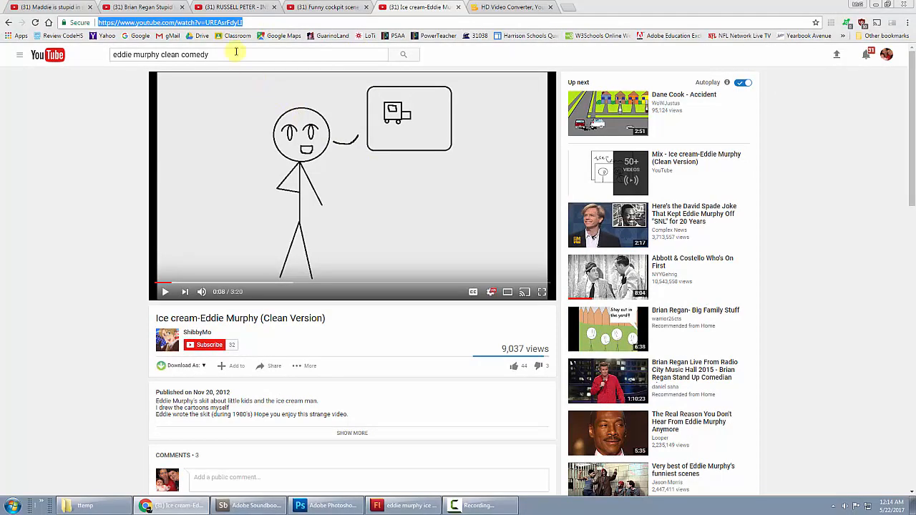
key("ctrl+c")
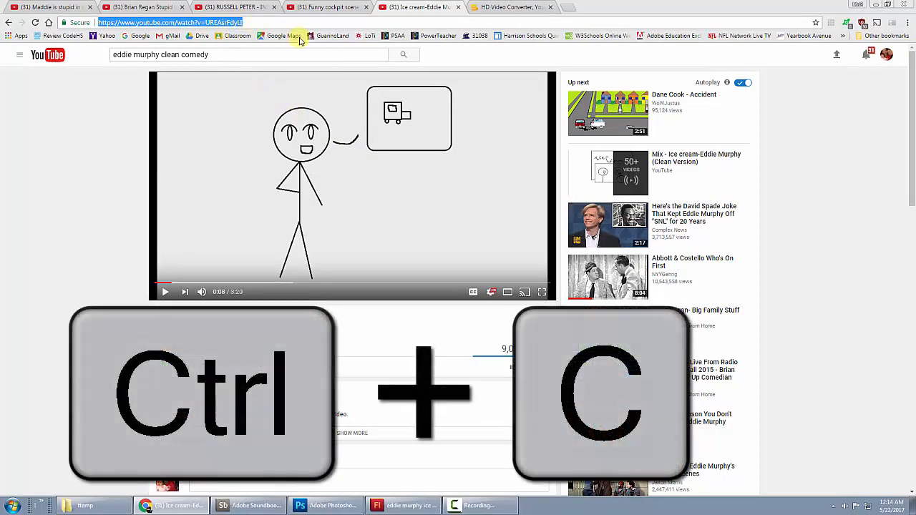
left_click(517, 7)
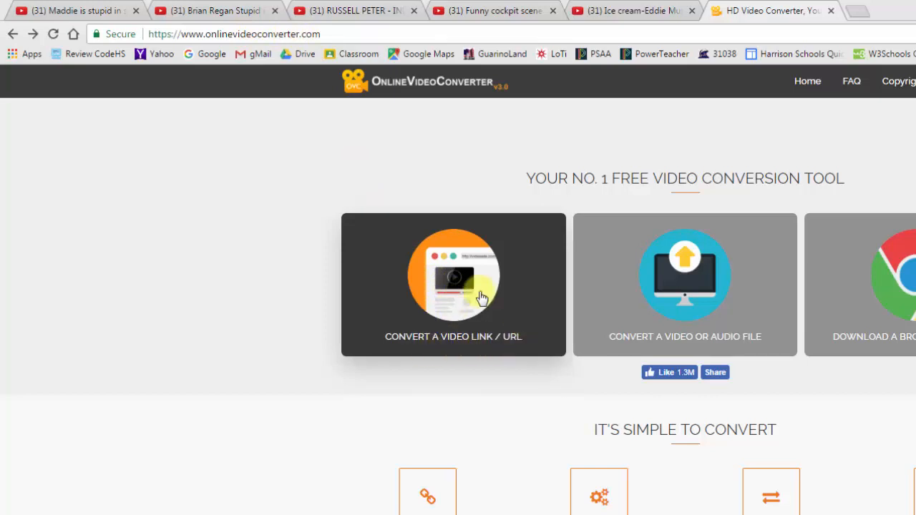
left_click(482, 298)
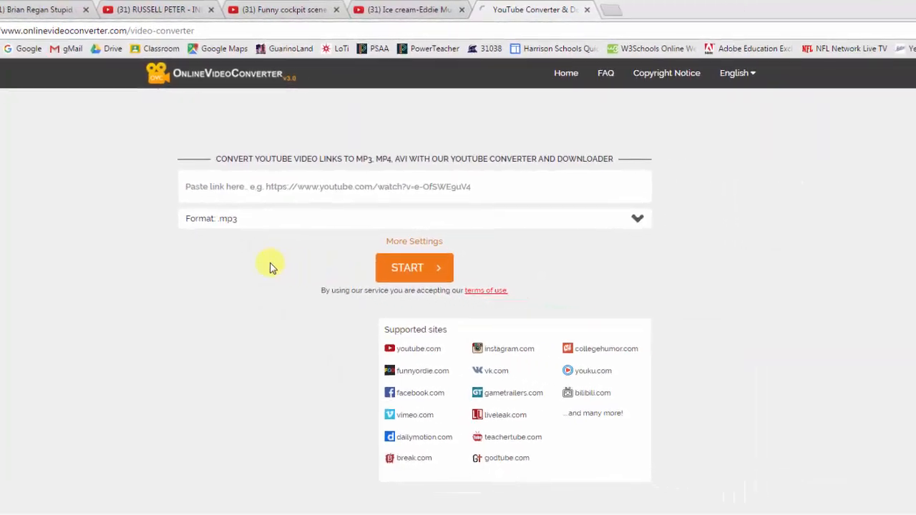
left_click(264, 180)
key("ctrl+v")
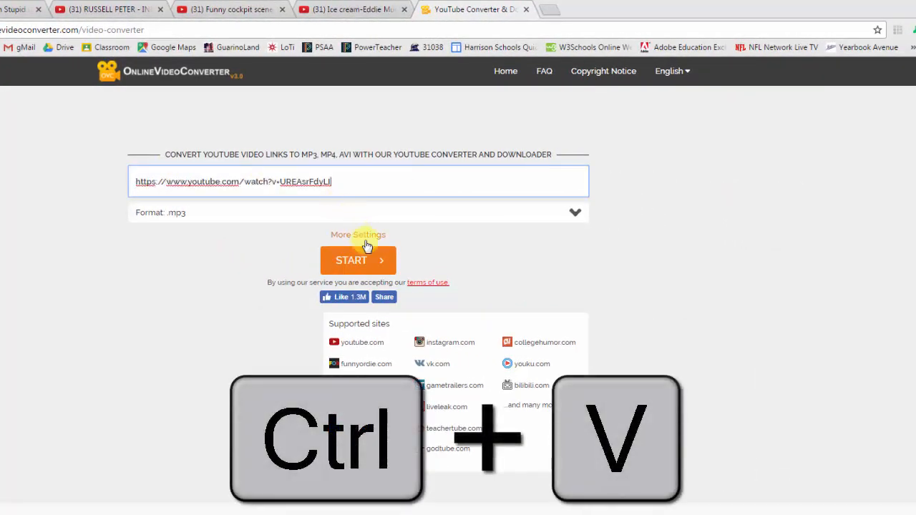
left_click(360, 261)
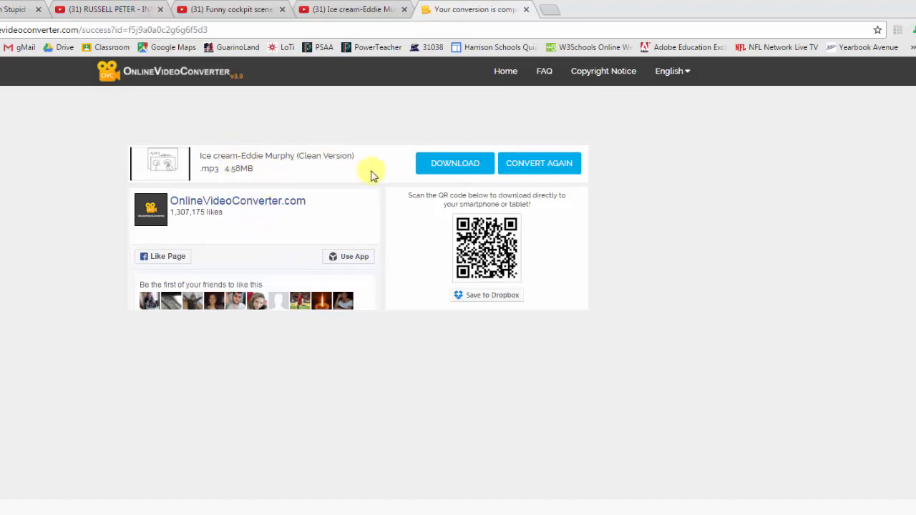
right_click(461, 167)
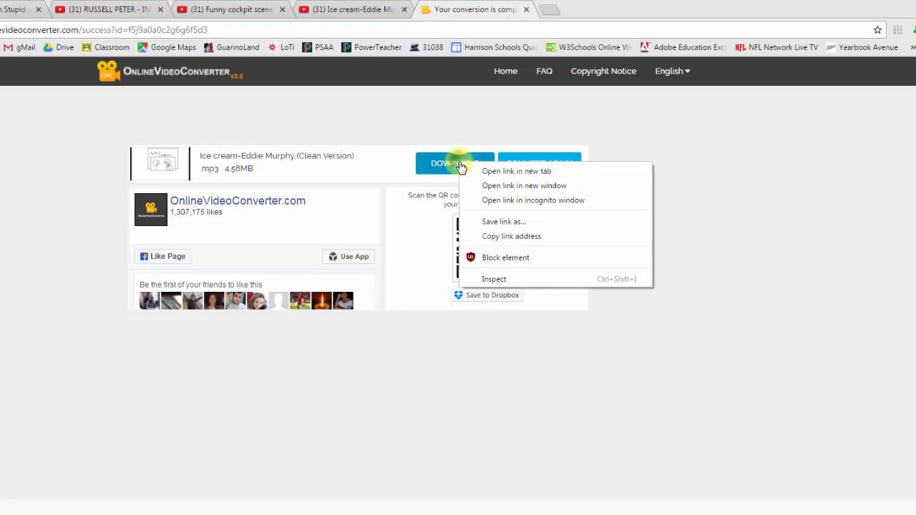
left_click(493, 221)
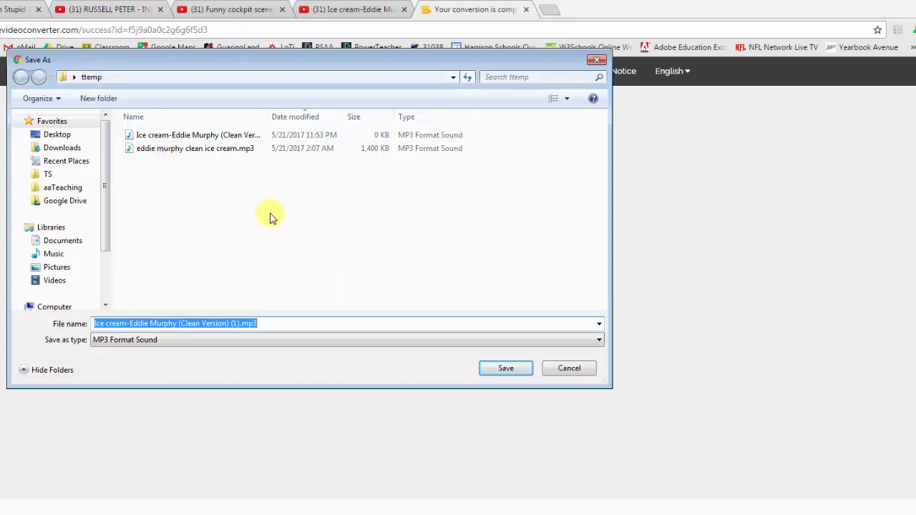
left_click_drag(268, 118, 338, 118)
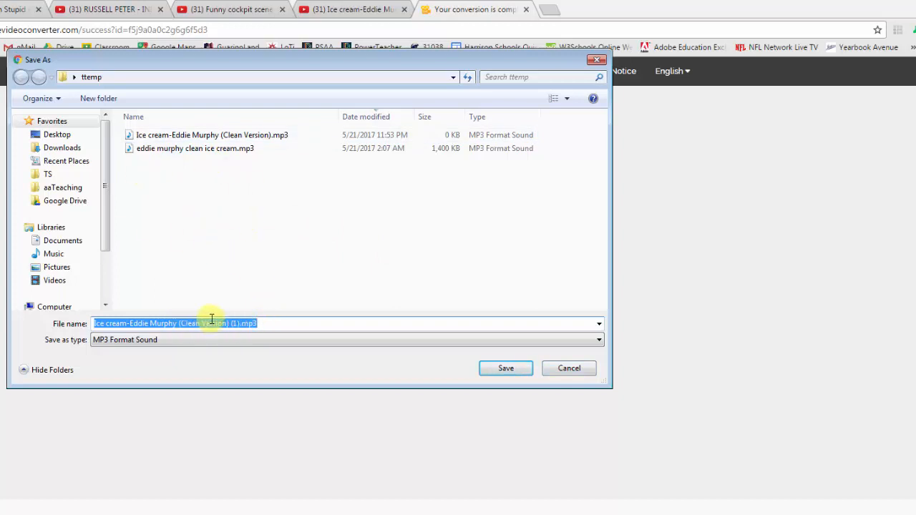
left_click(568, 369)
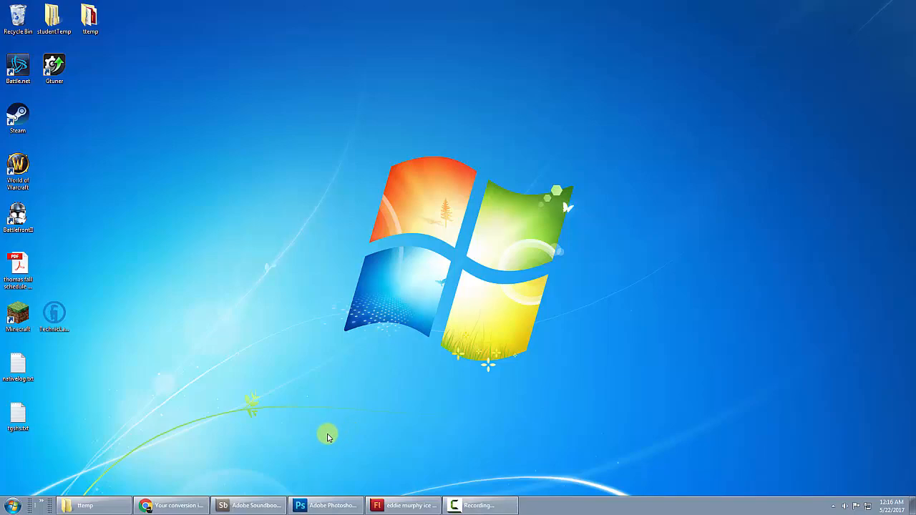
Open "Ice cream-Eddie Murphy (Clean Version).mp3" from the ttemp folder in Adobe Soundbooth CS5 without making it the default program for MP3 files
left_click(86, 505)
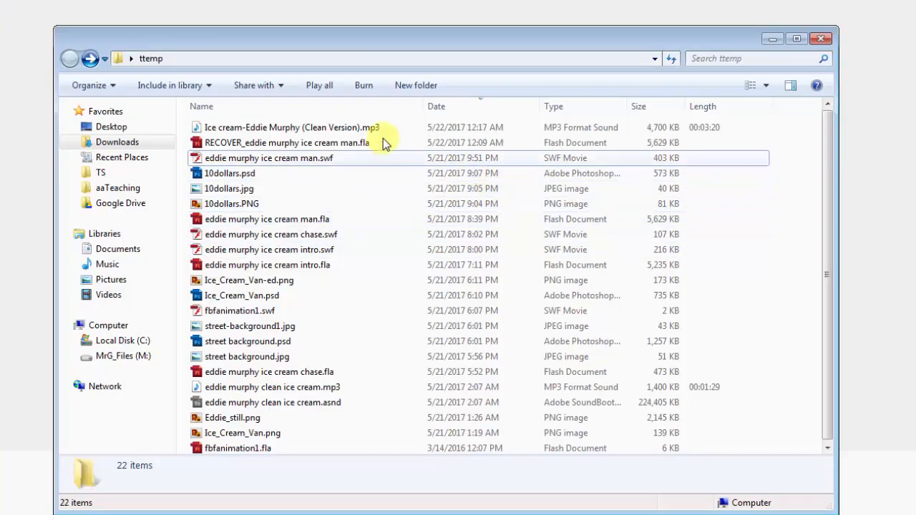
left_click(349, 129)
right_click(349, 128)
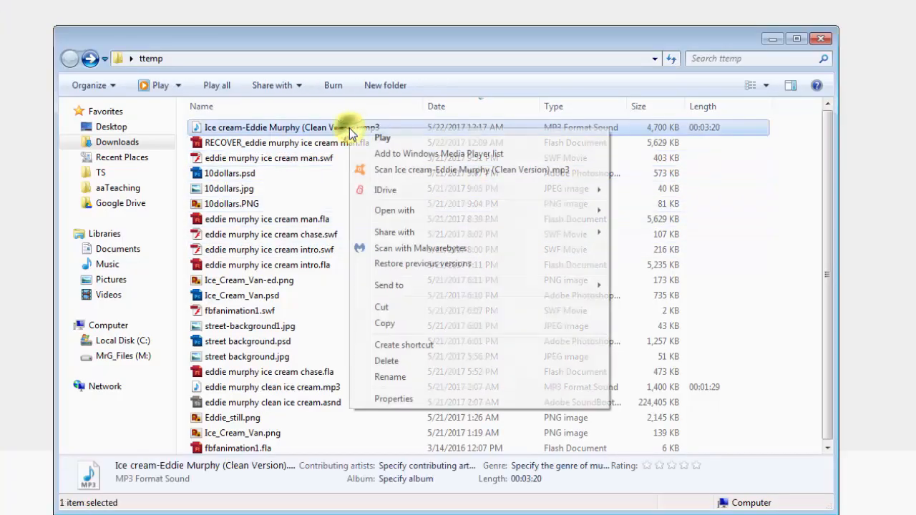
mouse_move(423, 210)
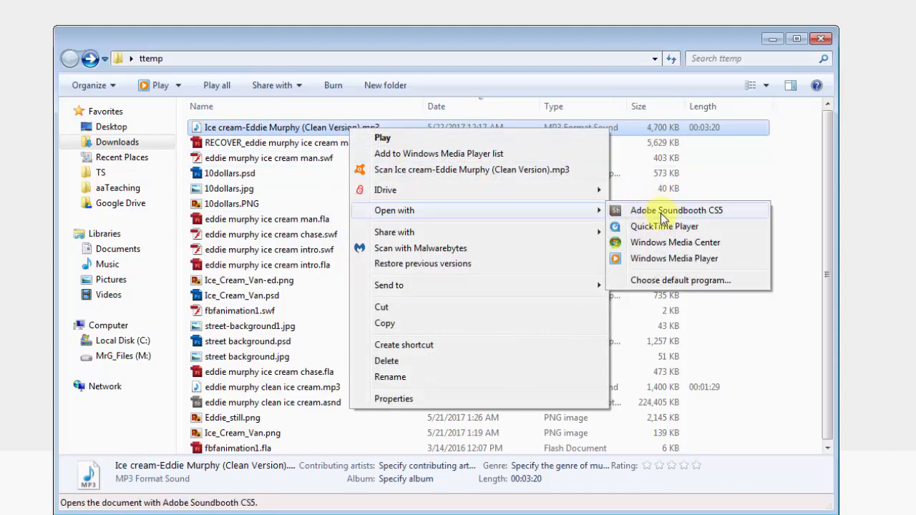
left_click(653, 281)
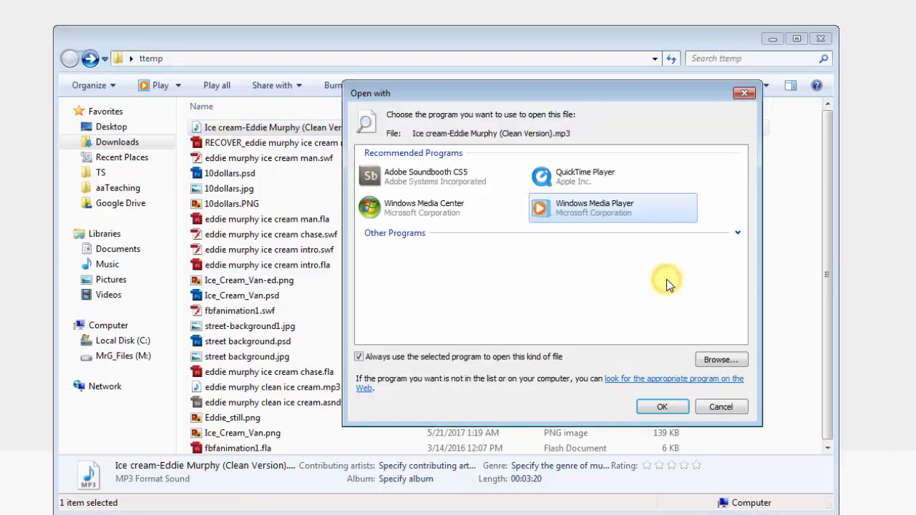
left_click(738, 234)
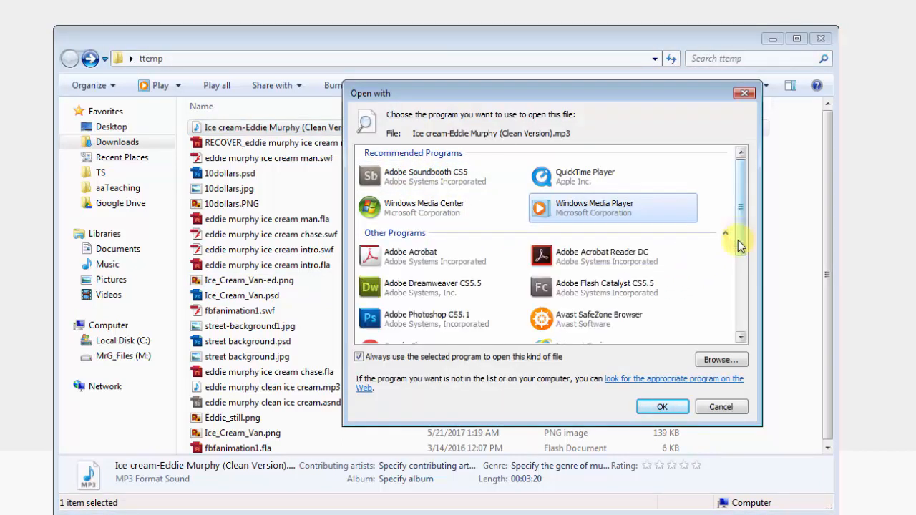
left_click_drag(736, 238, 737, 283)
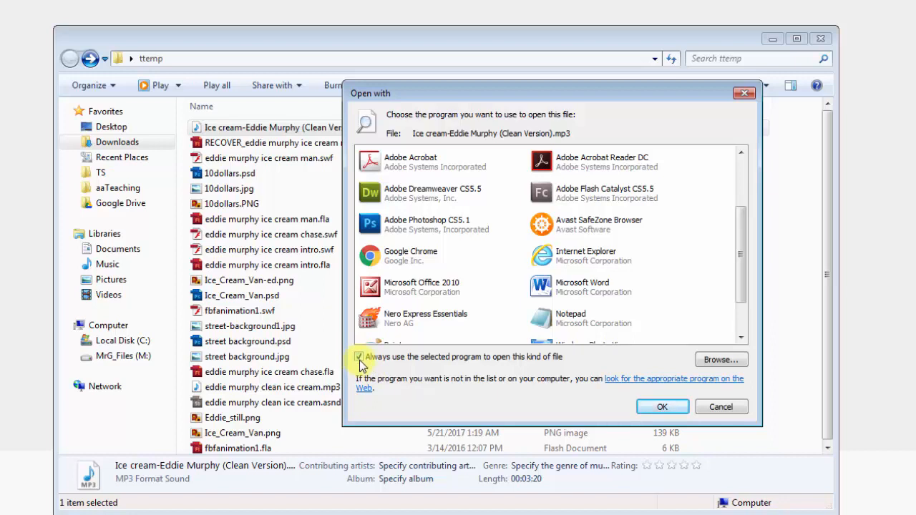
left_click_drag(742, 252, 743, 194)
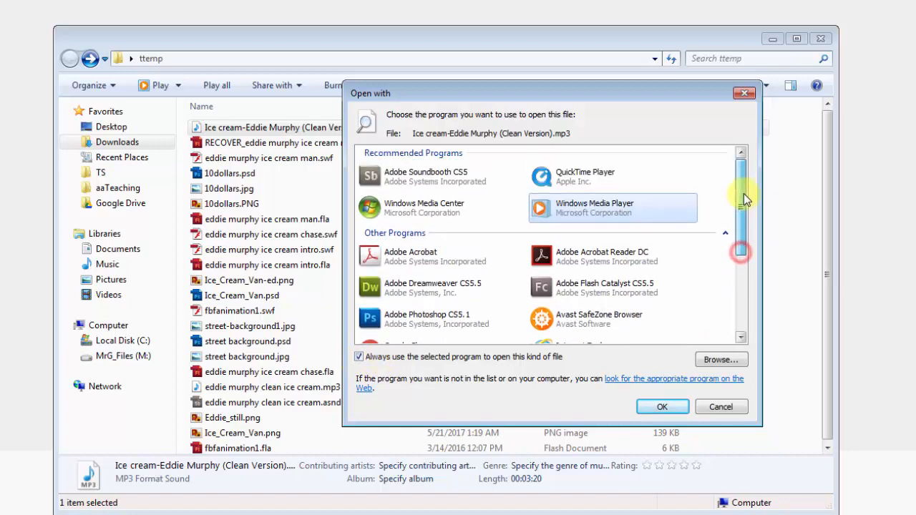
left_click(445, 178)
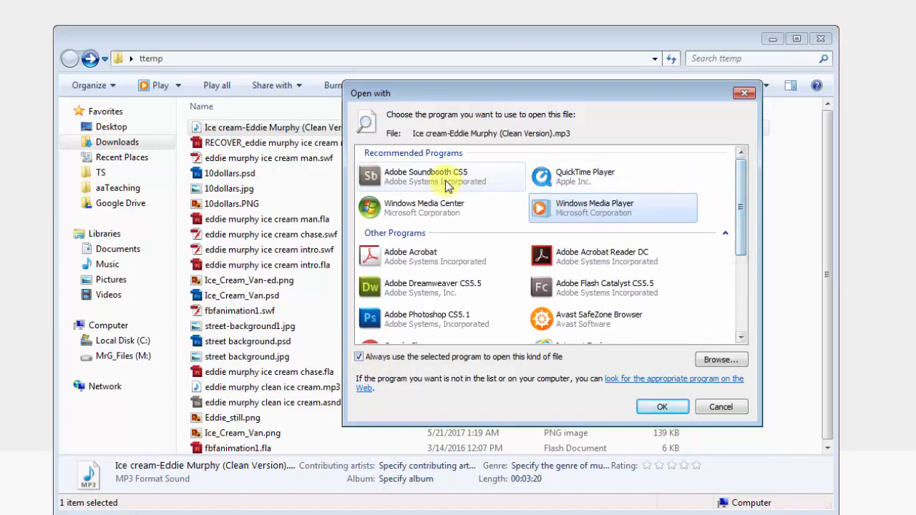
left_click(362, 356)
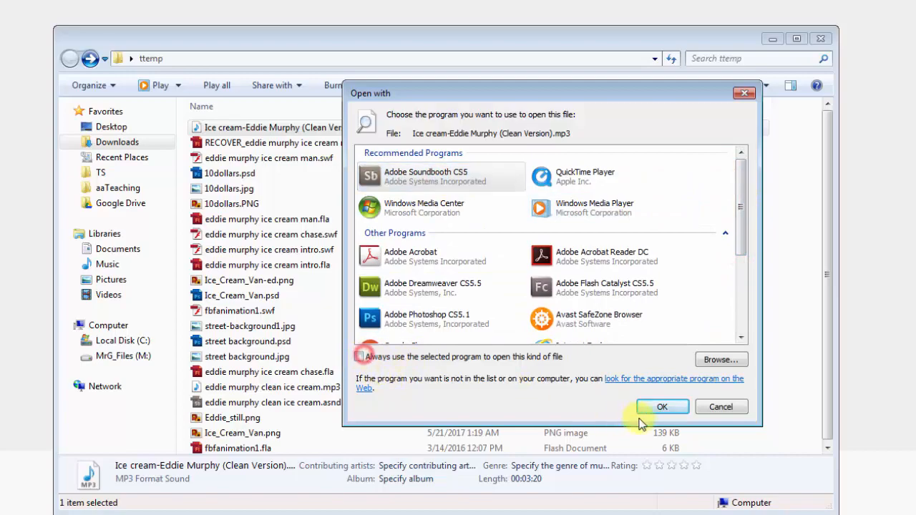
left_click(676, 410)
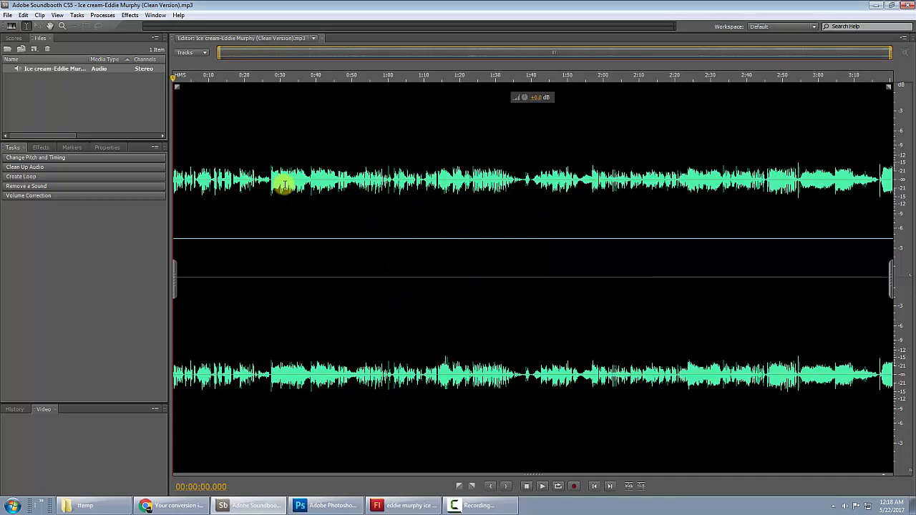
Play the first six seconds of the audio and place the playhead in the silent gap at about 5.7 s
left_click(543, 487)
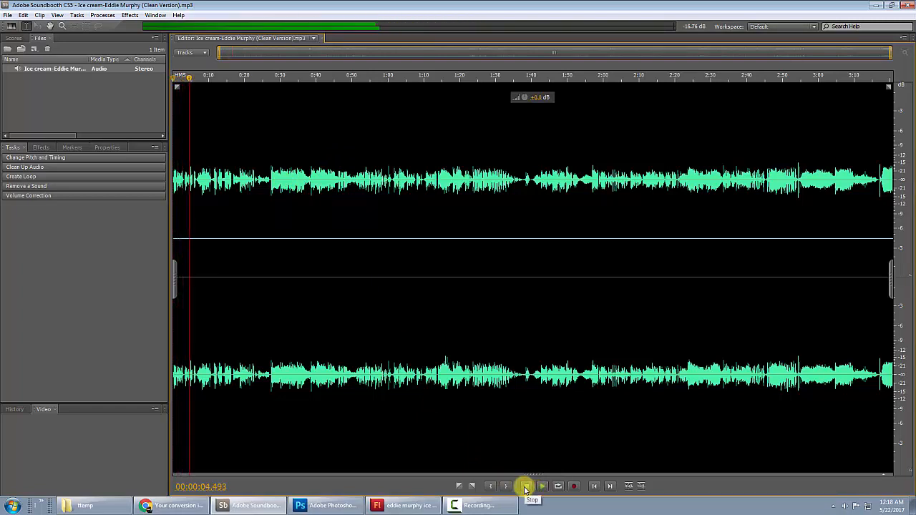
left_click(526, 487)
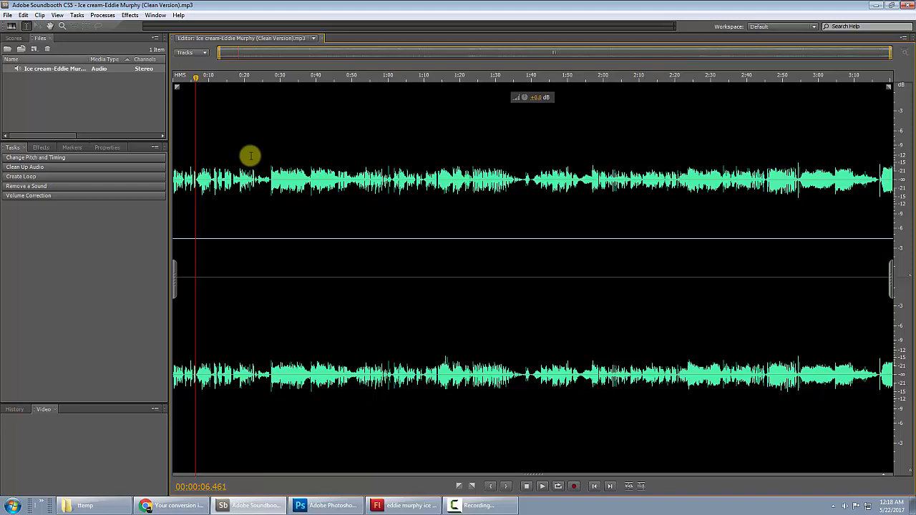
key("plus")
key("plus")
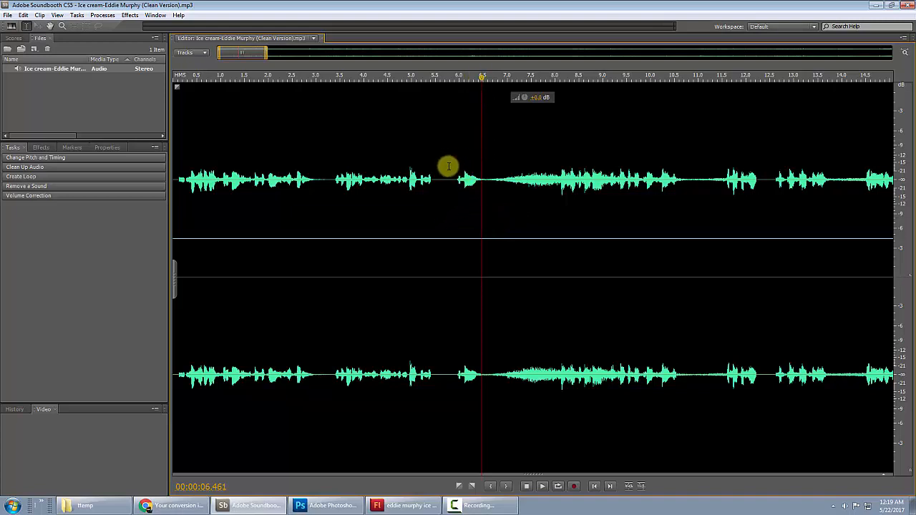
left_click_drag(480, 77, 446, 78)
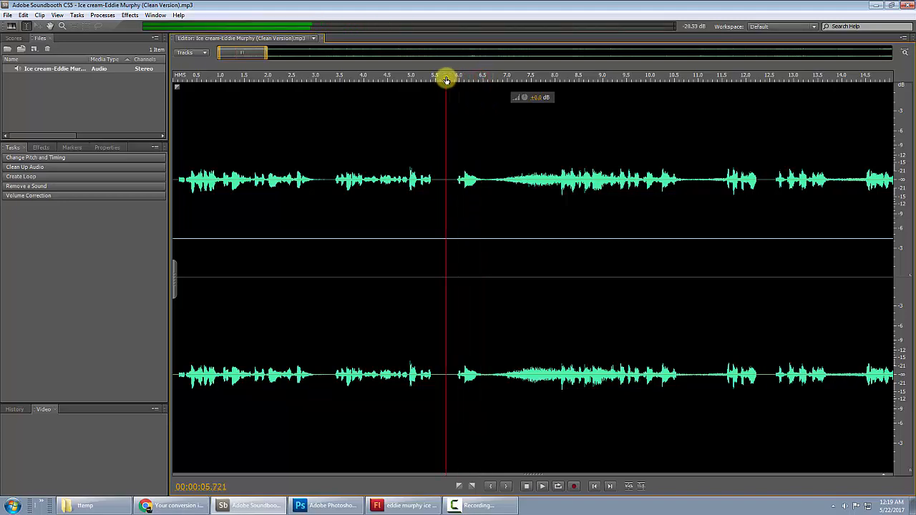
Insert the audio's channels into a new multitrack file so that clips can be split
left_click(43, 17)
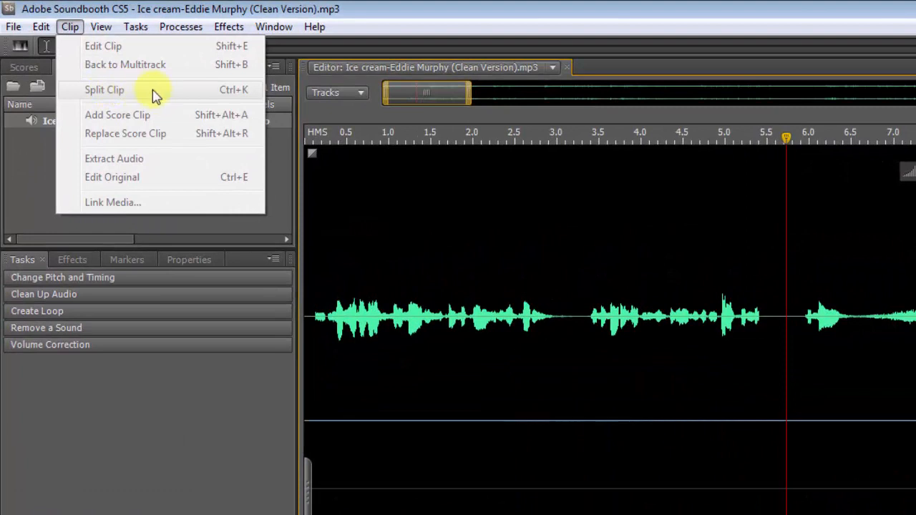
left_click(69, 26)
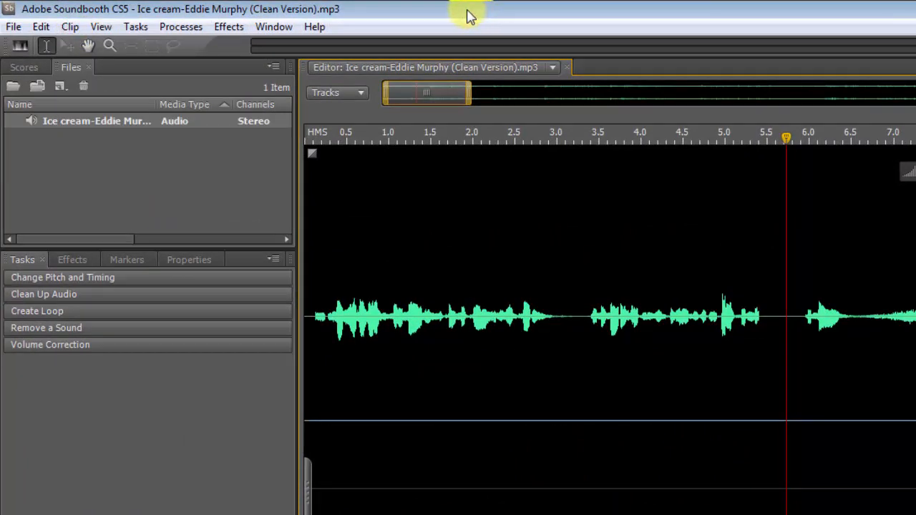
left_click(43, 30)
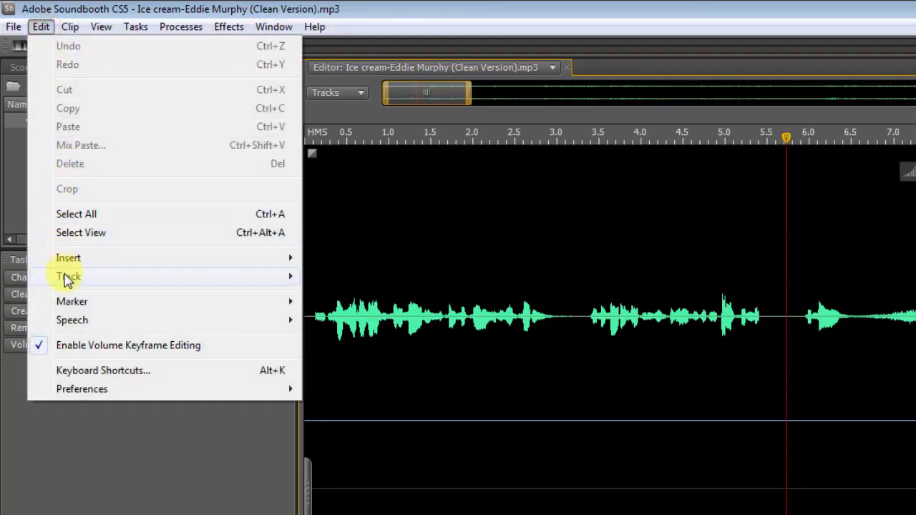
mouse_move(69, 281)
mouse_move(78, 260)
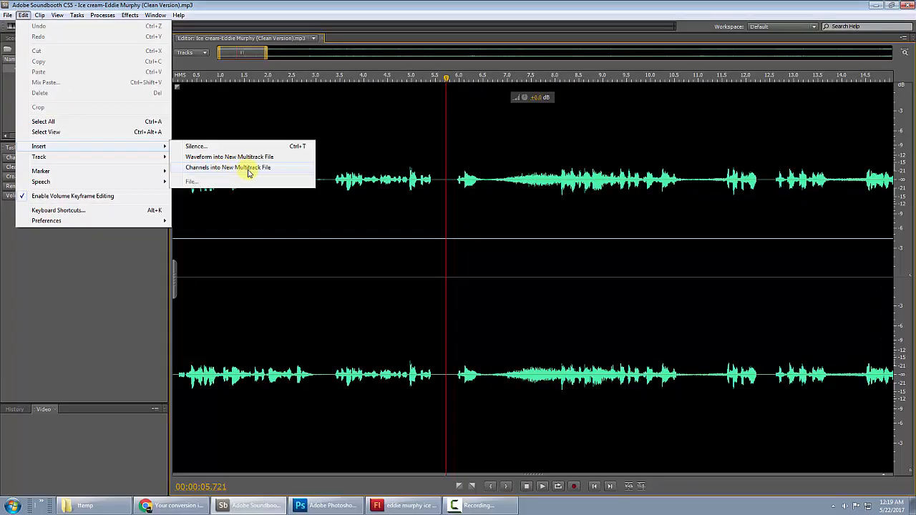
left_click(250, 167)
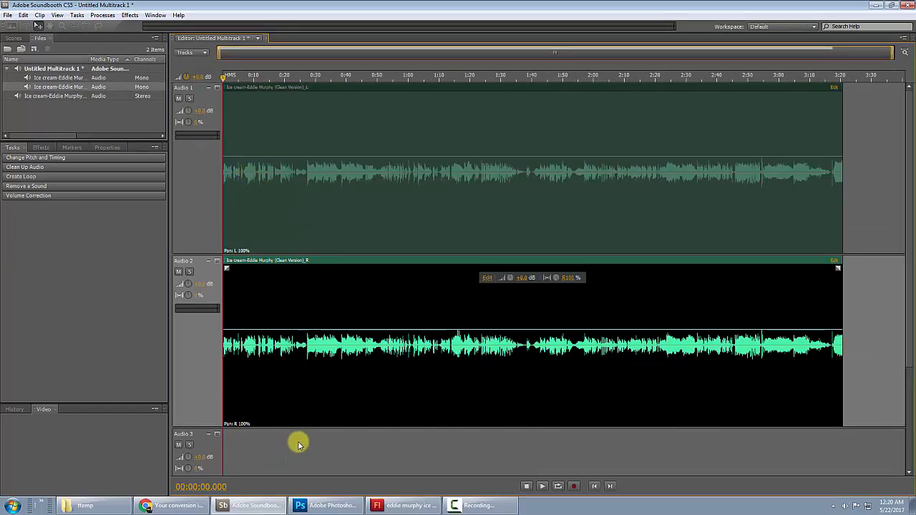
Delete the empty Audio 3 track from the multitrack file
left_click(205, 444)
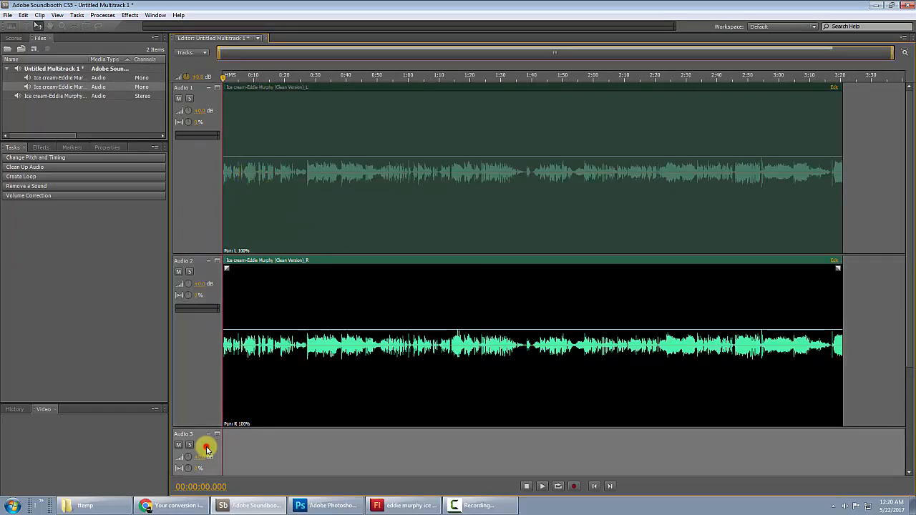
right_click(206, 446)
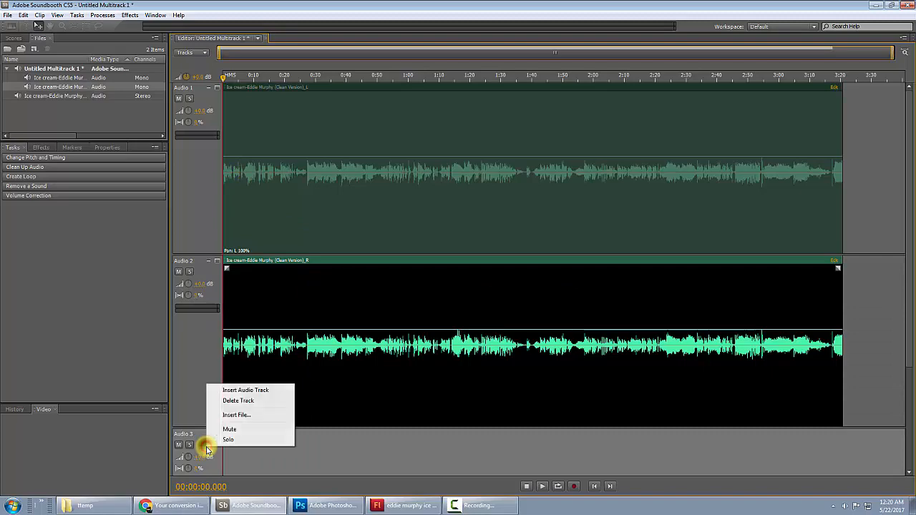
left_click(248, 403)
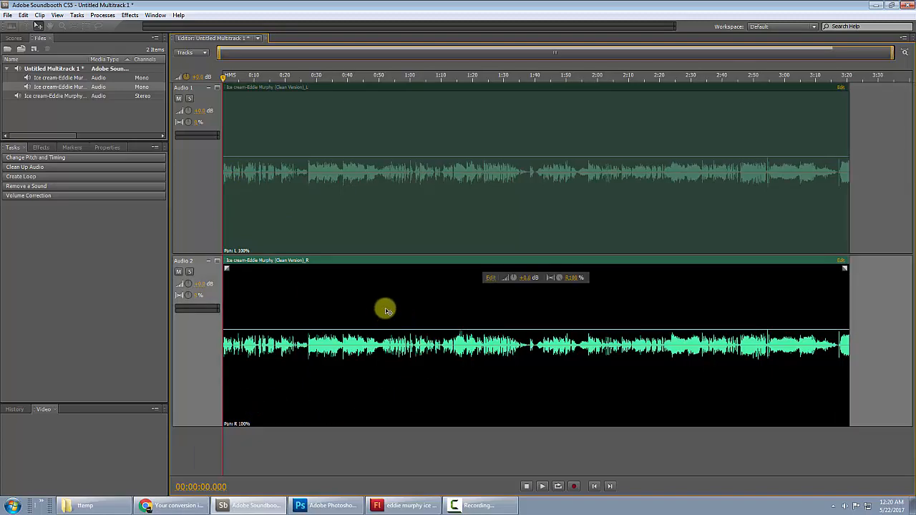
Locate the silent gap by playback and split the Audio 2 clip at about 5.4 s, where the spoken phrase ends
scroll(387, 311, "up", 5)
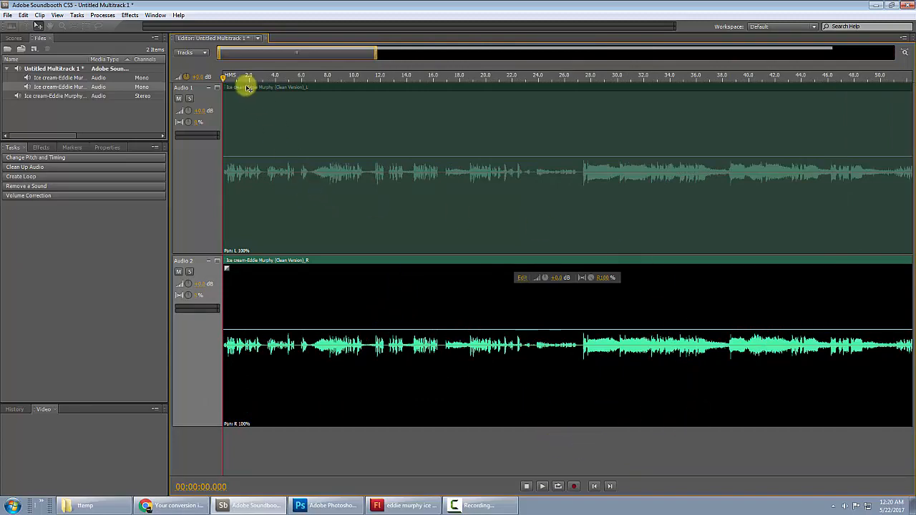
left_click_drag(224, 77, 333, 75)
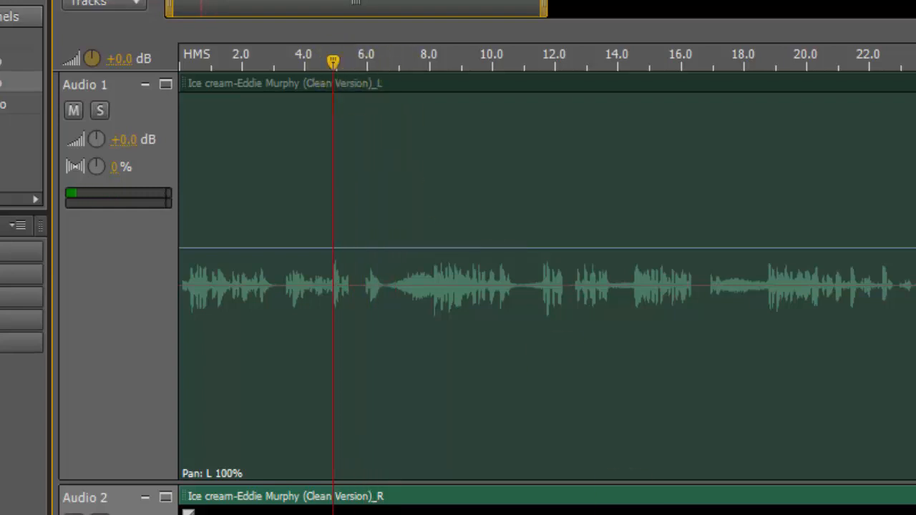
key("space")
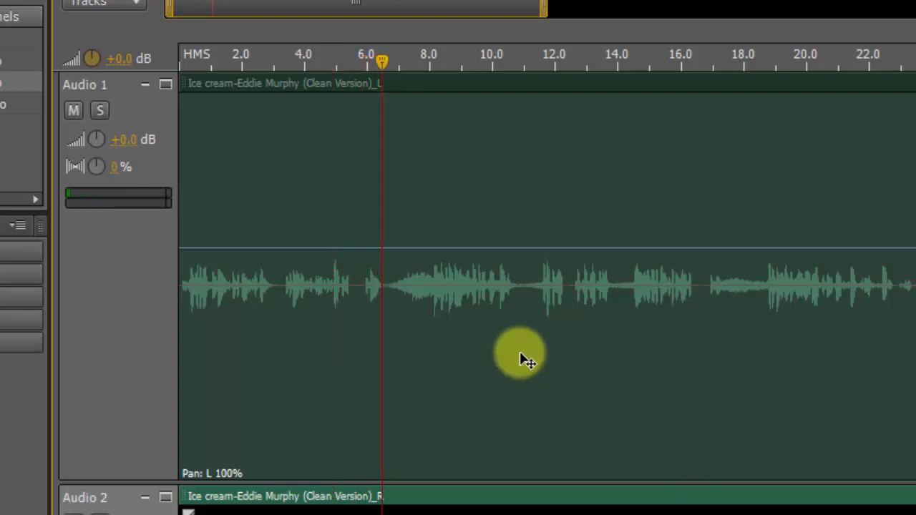
scroll(522, 351, "up", 1)
scroll(522, 352, "up", 2)
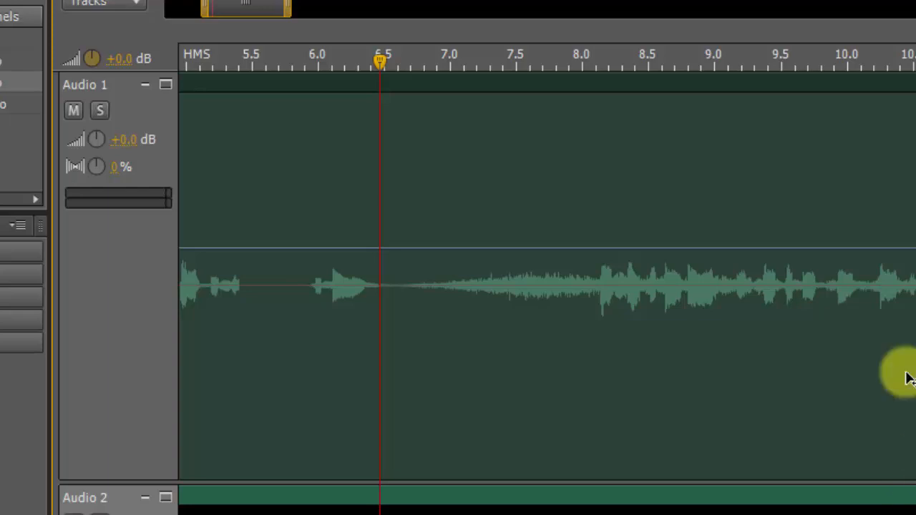
left_click_drag(255, 10, 242, 10)
left_click_drag(665, 66, 522, 78)
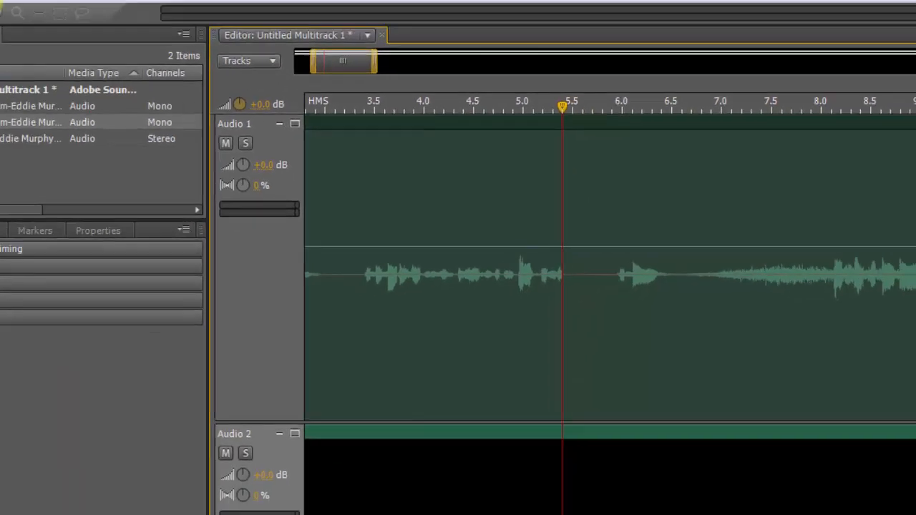
left_click(63, 23)
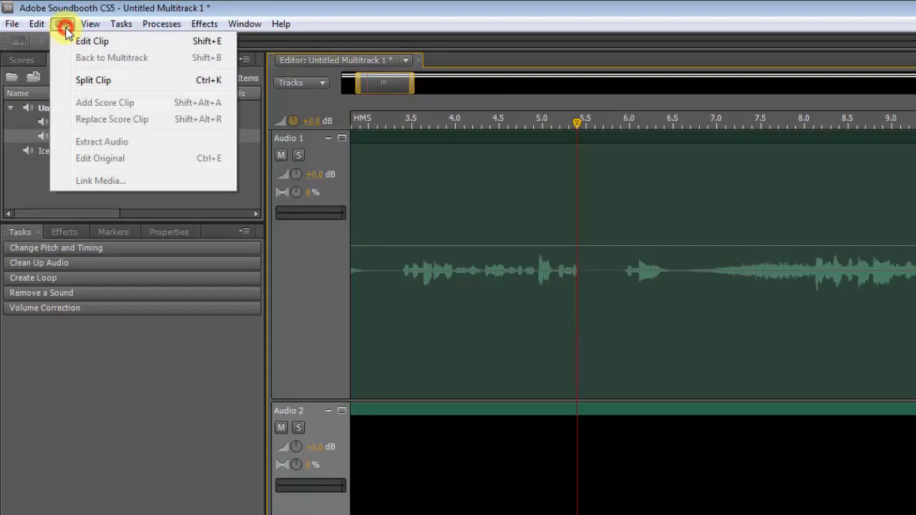
left_click(99, 85)
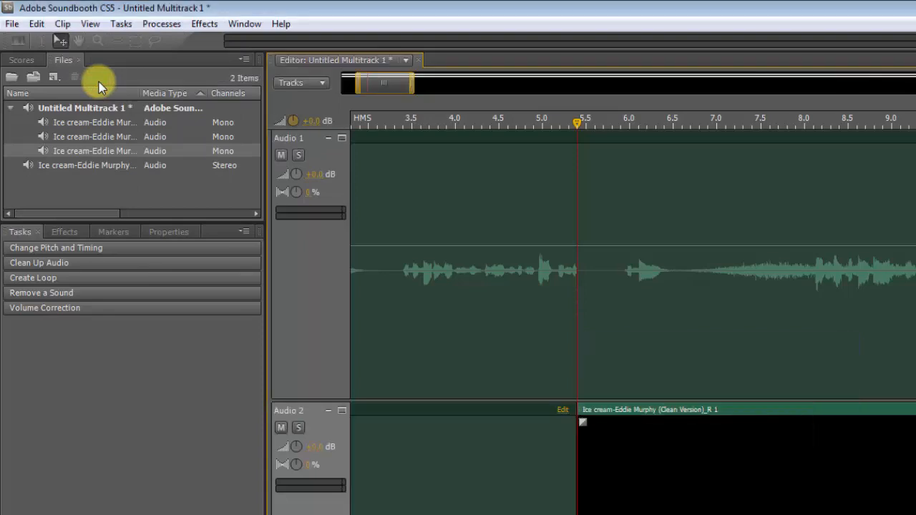
Delete the unsplit Audio 1 track, keeping only the Audio 2 track with the split clip
left_click(668, 461)
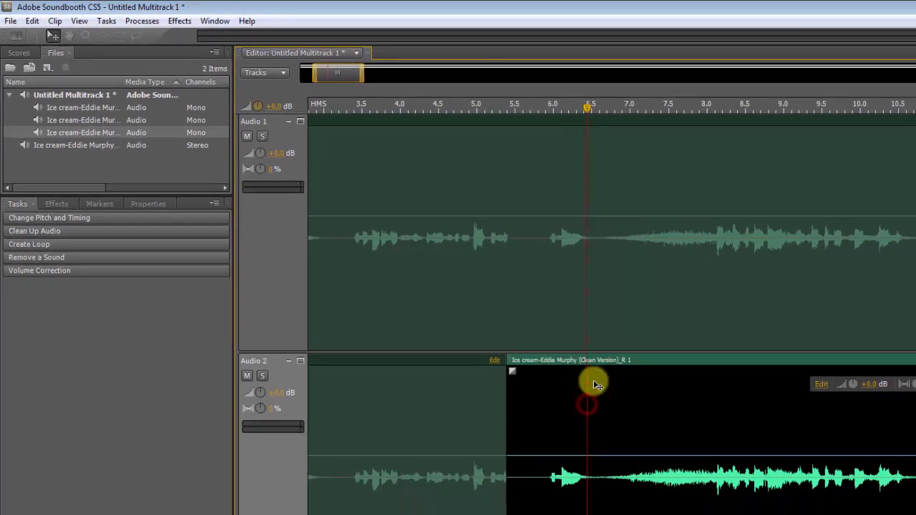
left_click(639, 330)
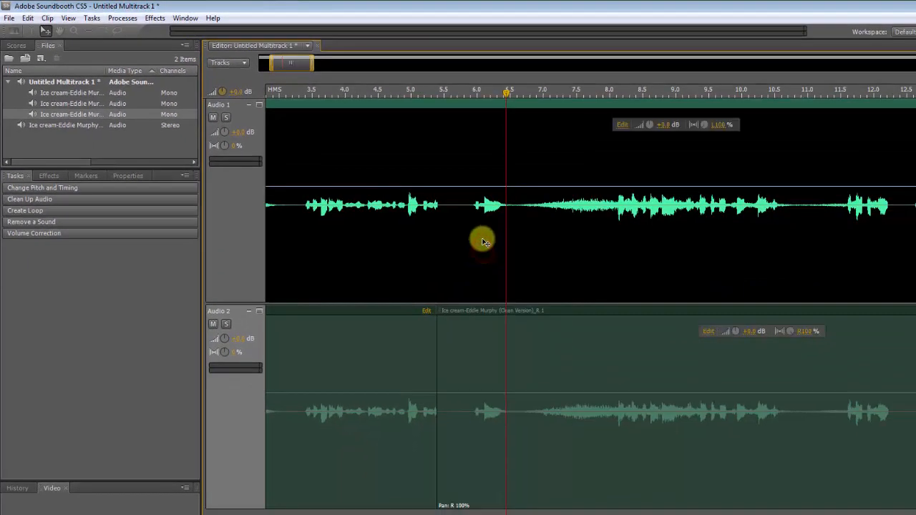
left_click(447, 148)
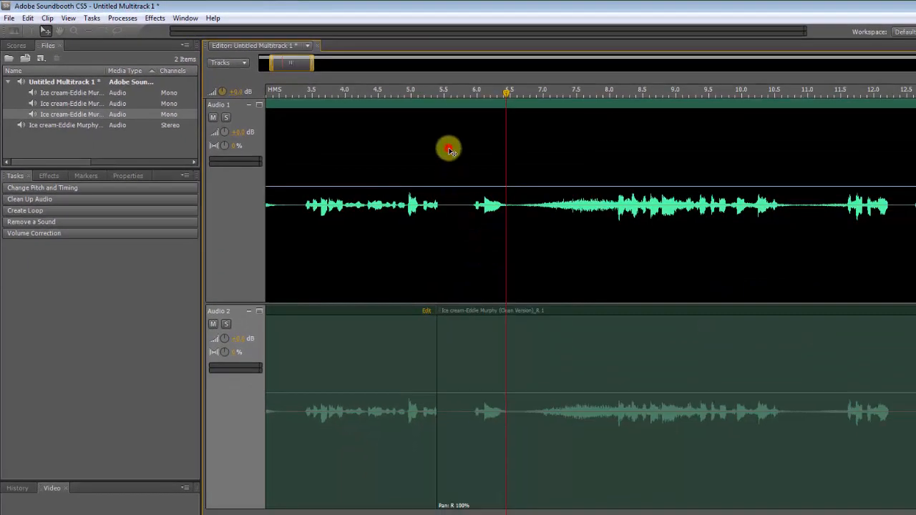
left_click(531, 263)
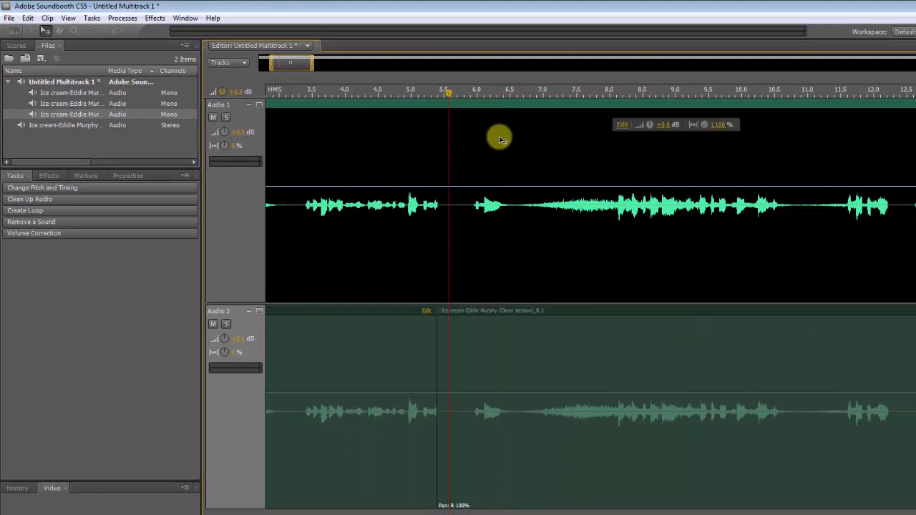
right_click(245, 221)
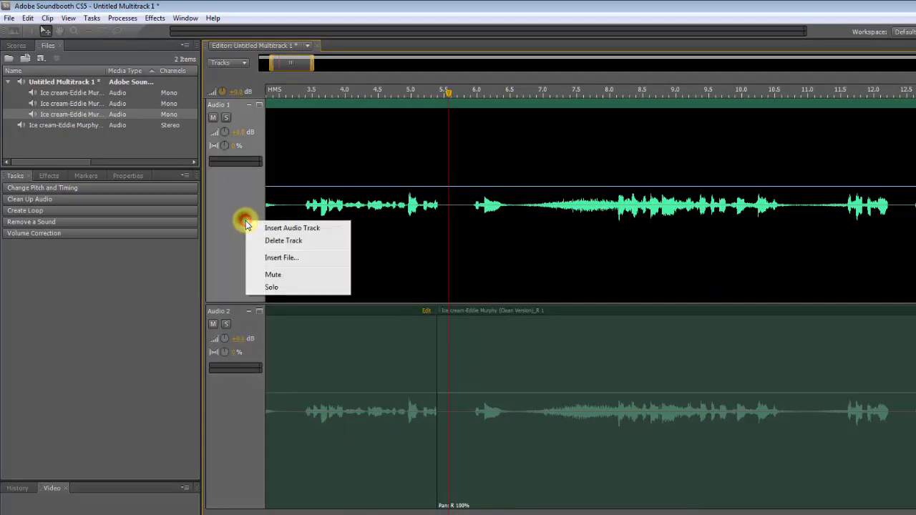
left_click(284, 241)
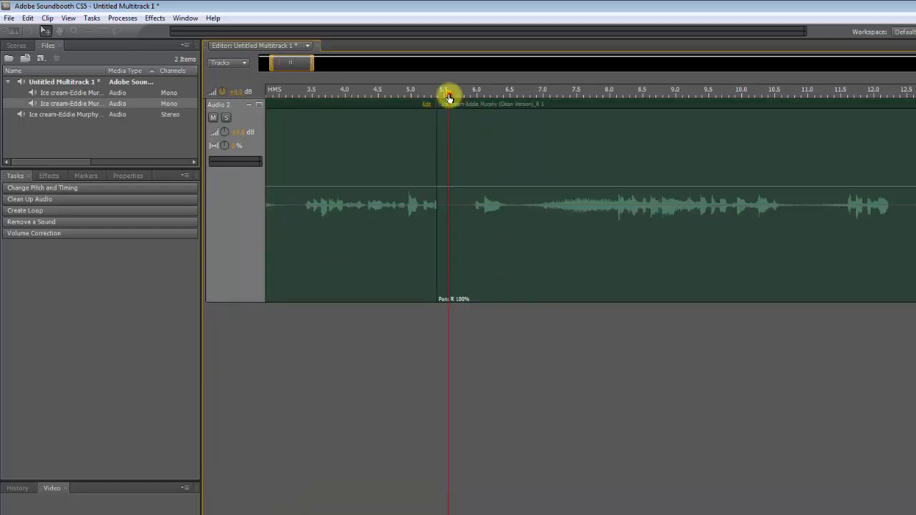
Find where the next spoken phrase begins and split the second Audio 2 clip there, at about 6.05 s
mouse_move(449, 96)
left_mouse_down()
mouse_move(372, 100)
mouse_move(468, 104)
mouse_move(400, 106)
mouse_move(455, 110)
mouse_move(433, 117)
mouse_move(466, 129)
mouse_move(423, 122)
mouse_move(444, 126)
mouse_move(437, 121)
mouse_move(452, 121)
mouse_move(418, 115)
mouse_move(492, 121)
mouse_move(415, 115)
mouse_move(482, 116)
left_mouse_up()
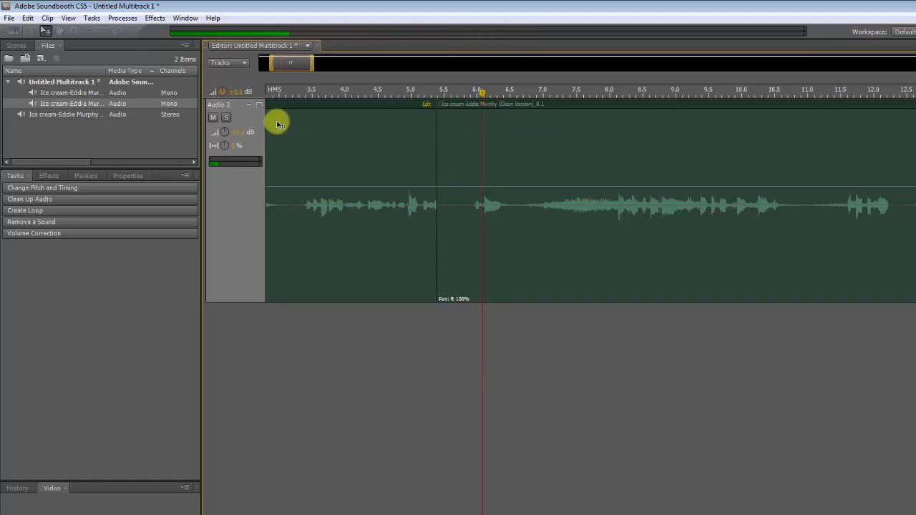
left_click(47, 20)
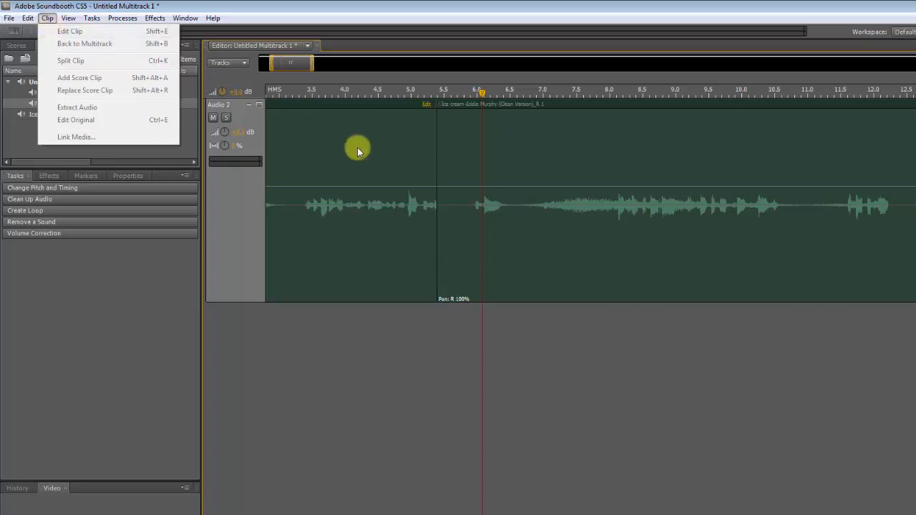
left_click(460, 152)
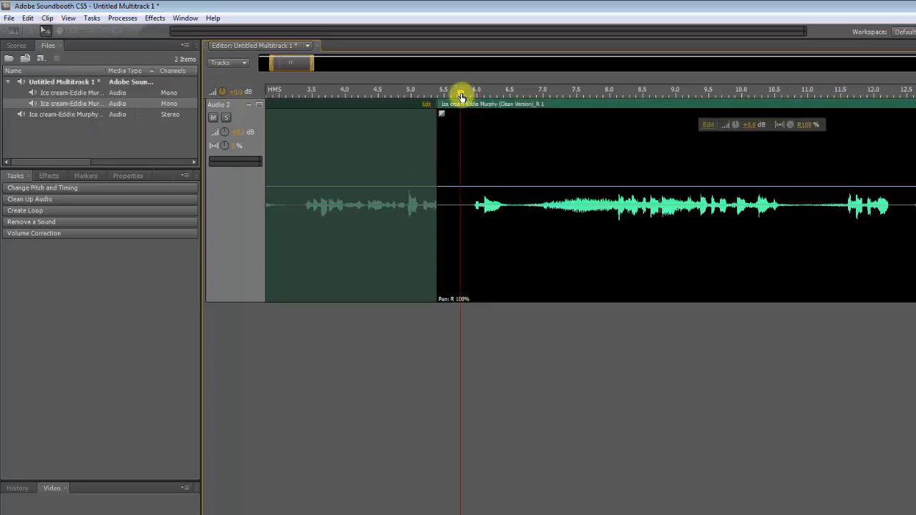
left_click_drag(462, 97, 480, 97)
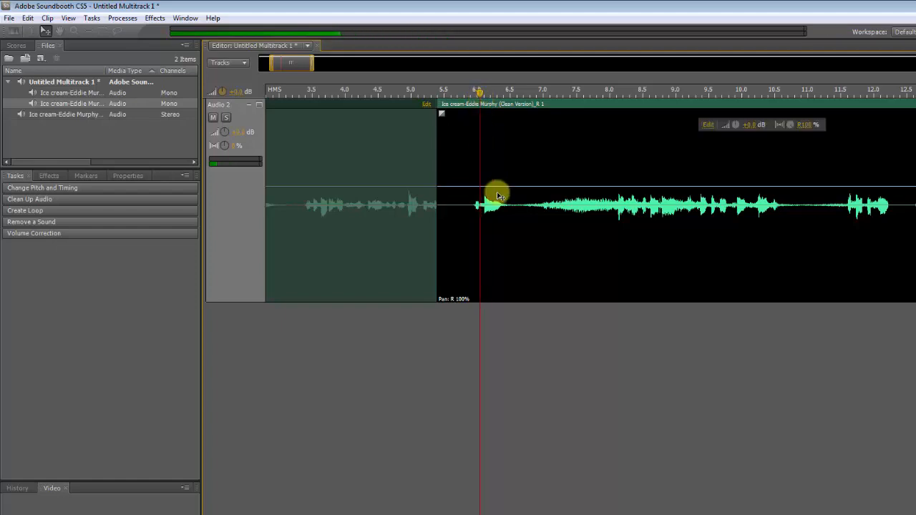
left_click(48, 18)
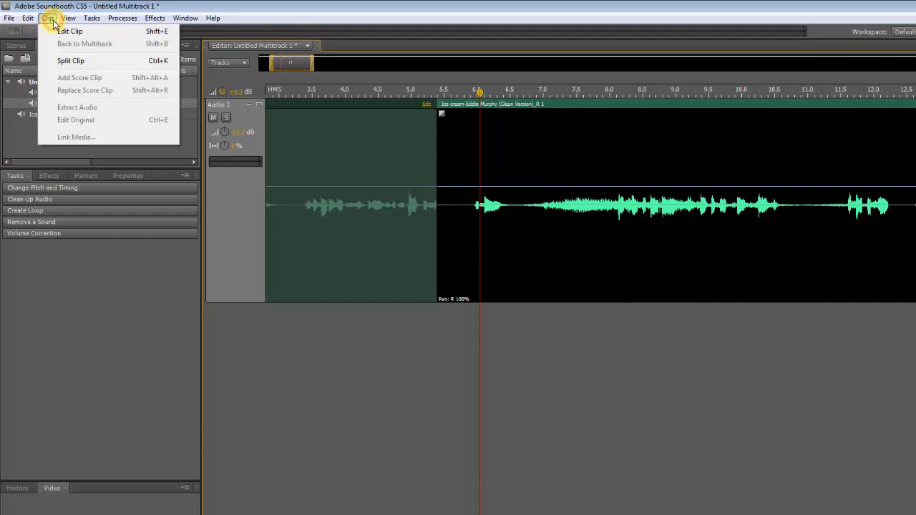
left_click(68, 61)
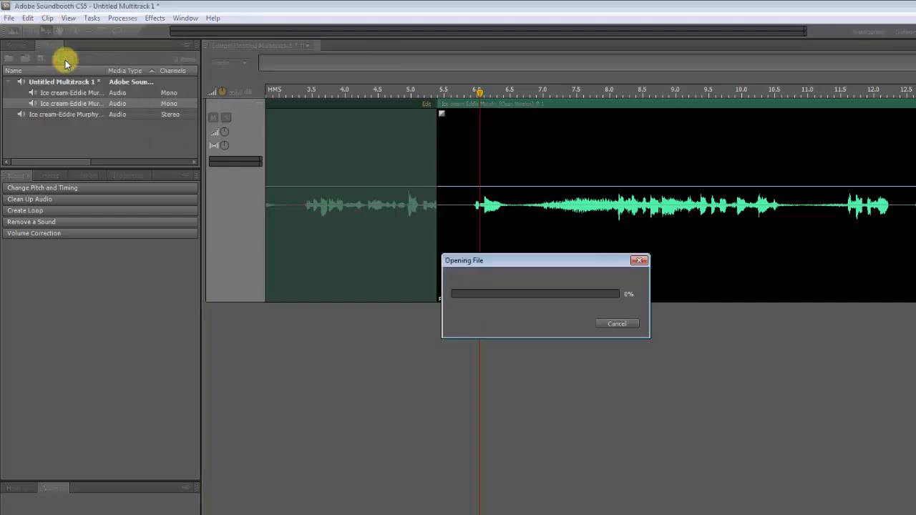
Delete the silent piece between about 5.4 and 6.05 s, move the following clip up to close the gap, and play across the join
left_click(460, 147)
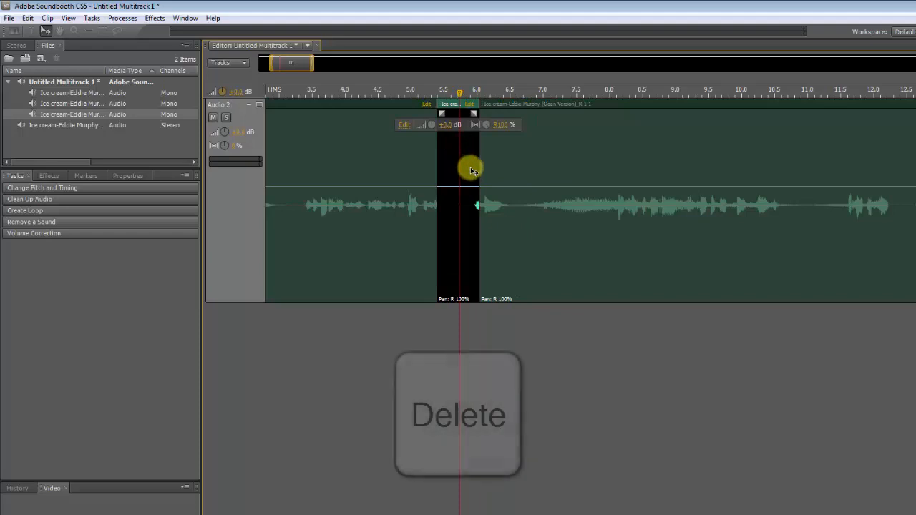
key("Delete")
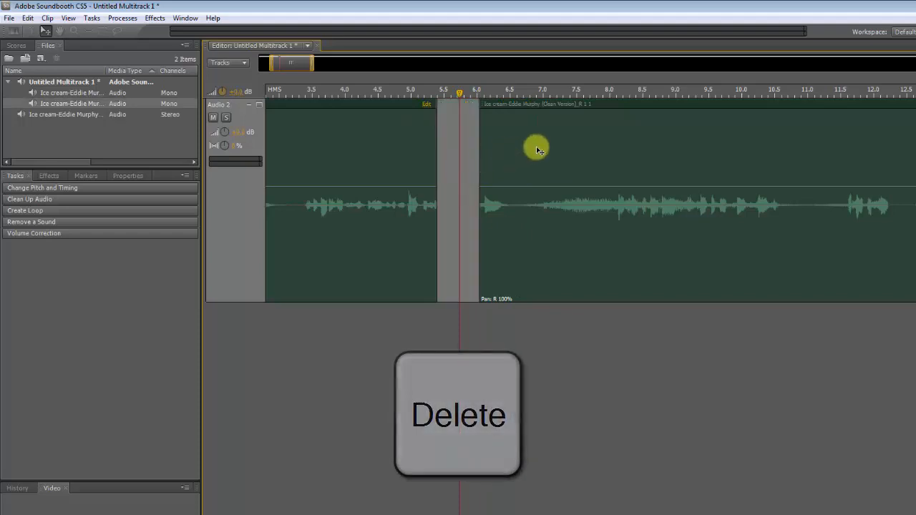
left_click_drag(533, 147, 494, 150)
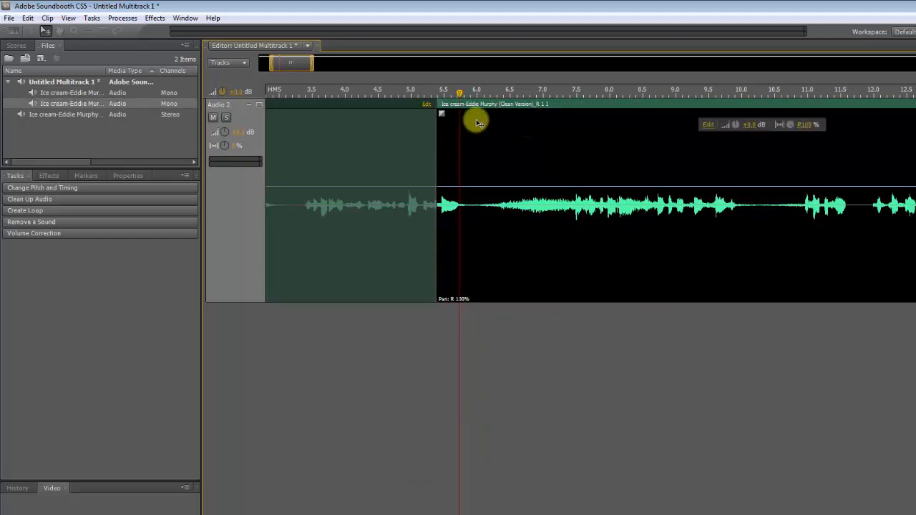
left_click_drag(460, 93, 363, 93)
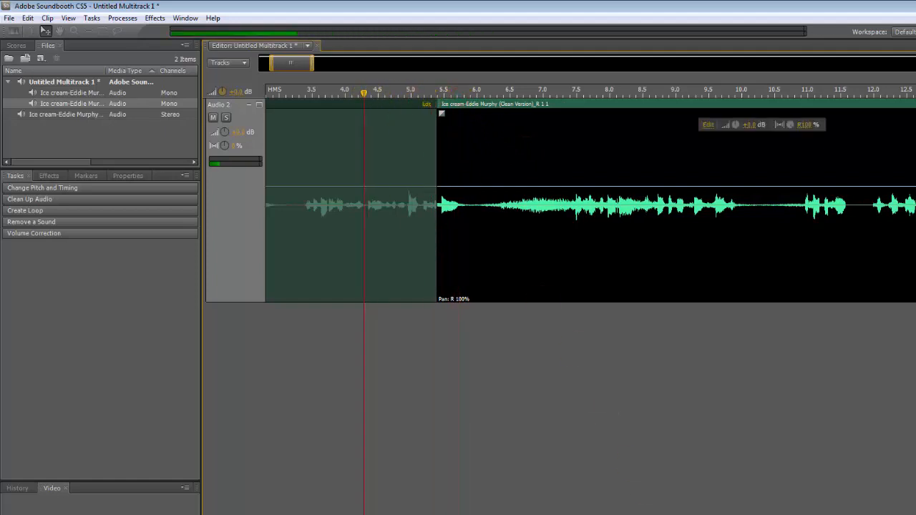
key("space")
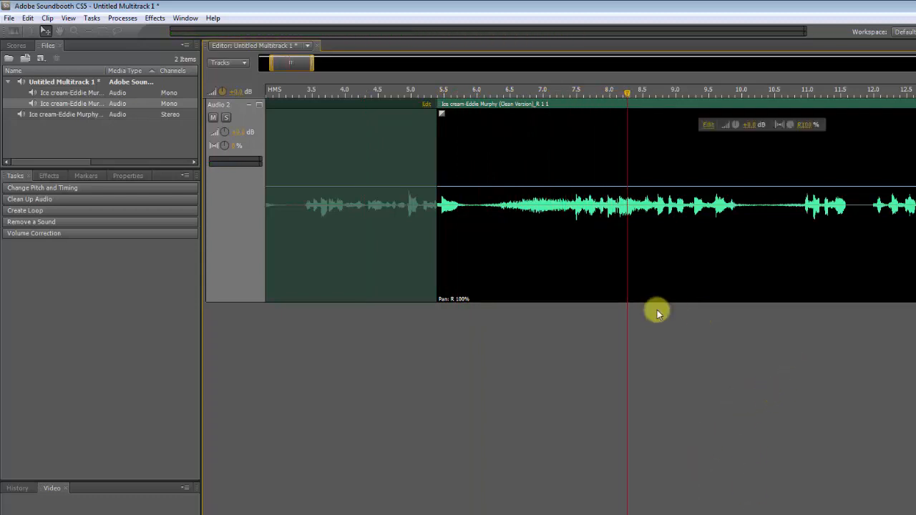
key("space")
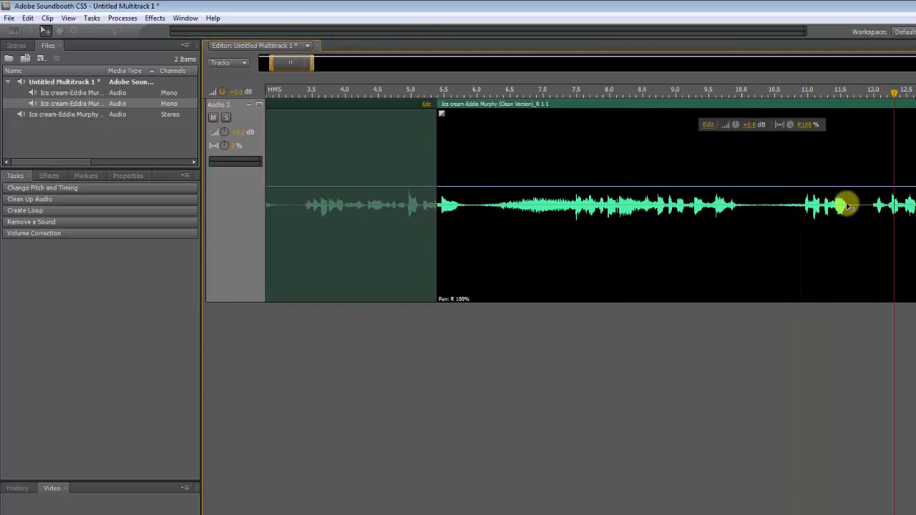
Locate the end of the next spoken phrase by playback and split the Audio 2 clip there, at about 11.55 s
left_click_drag(894, 93, 849, 95)
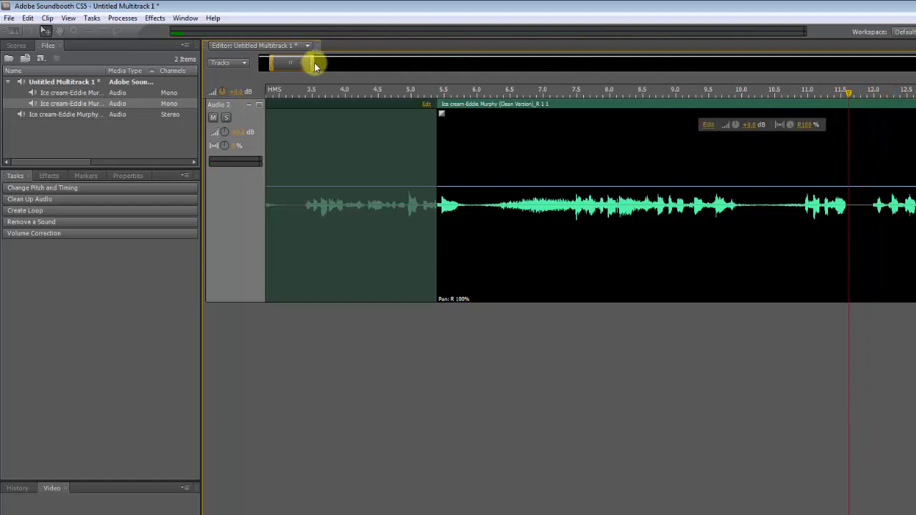
left_click_drag(308, 62, 329, 64)
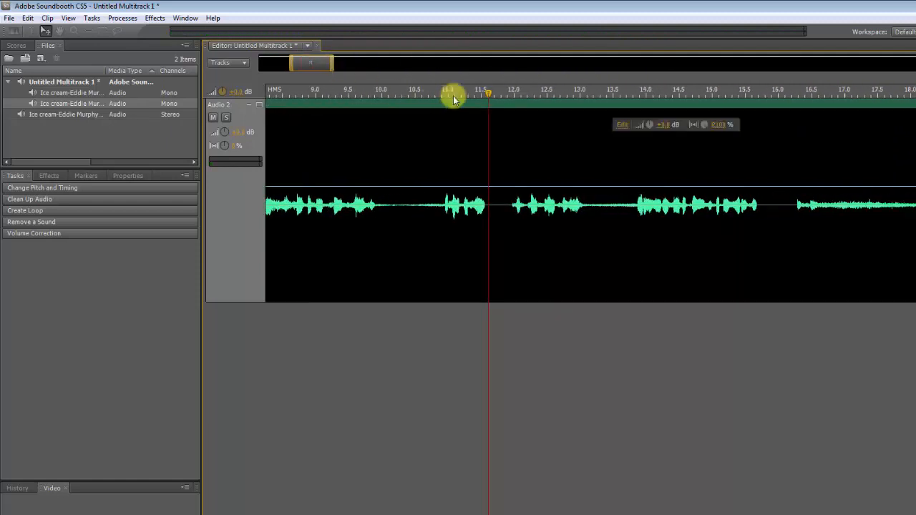
left_click_drag(490, 95, 423, 95)
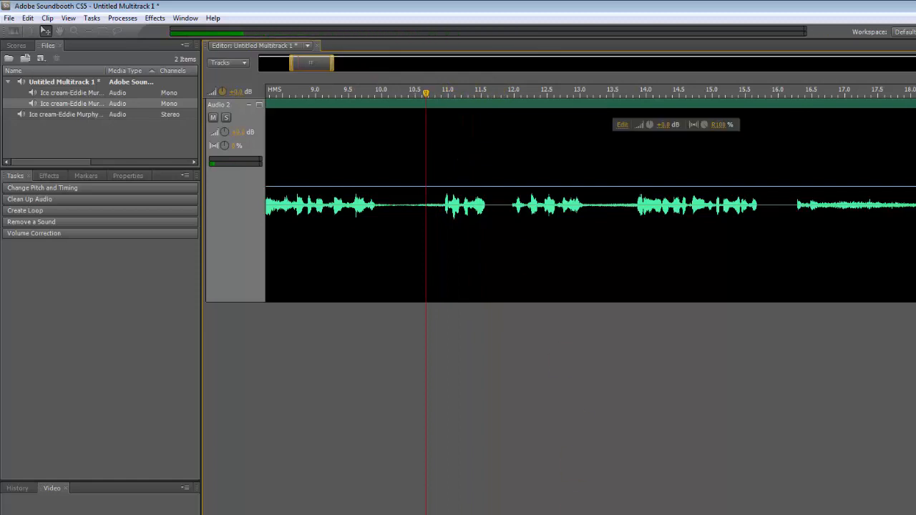
key("space")
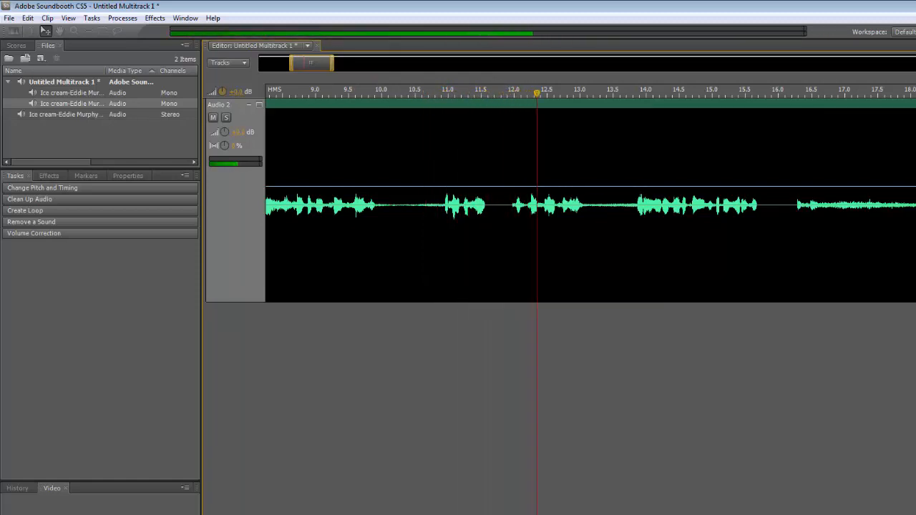
key("space")
left_click_drag(536, 93, 485, 96)
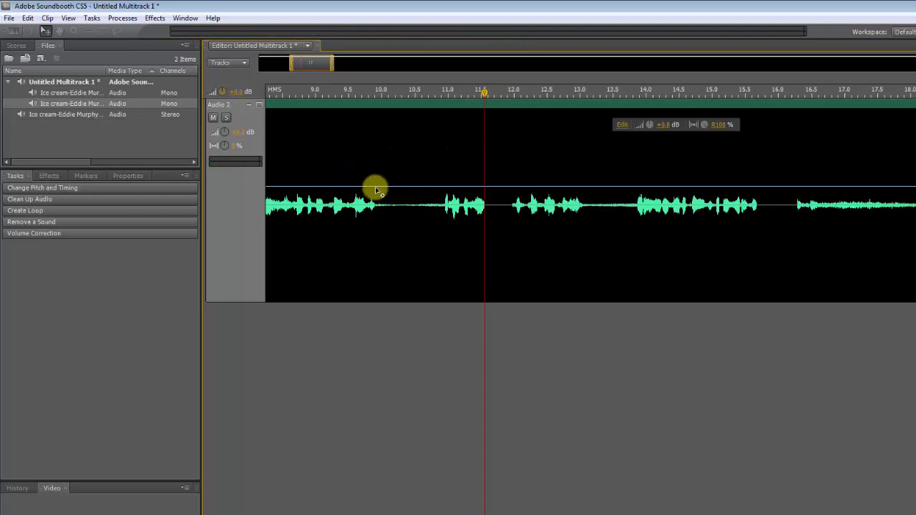
left_click(48, 18)
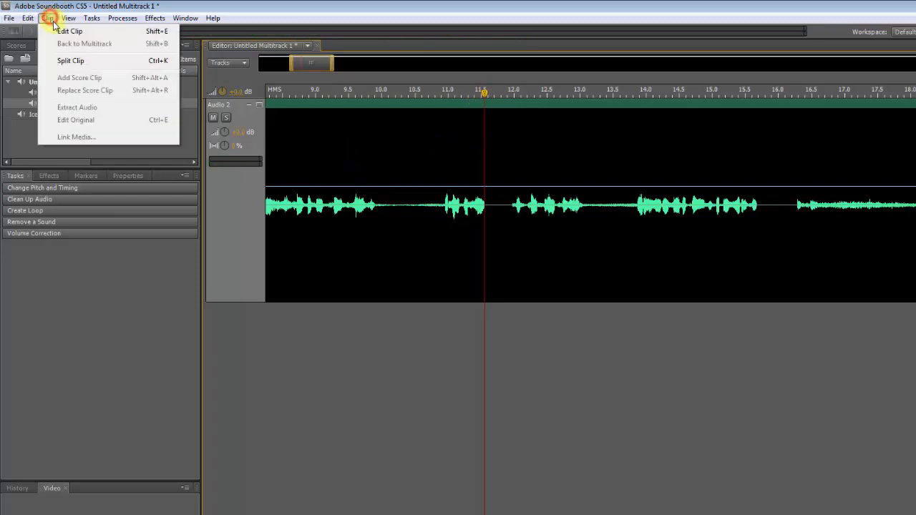
left_click(71, 61)
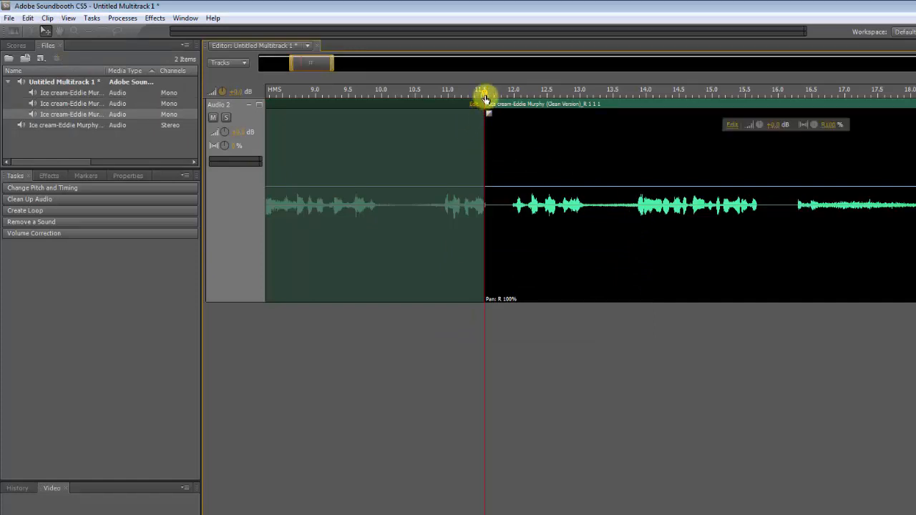
Split the Audio 2 clip at about 12.0 s, where the following phrase begins
left_click_drag(485, 97, 513, 103)
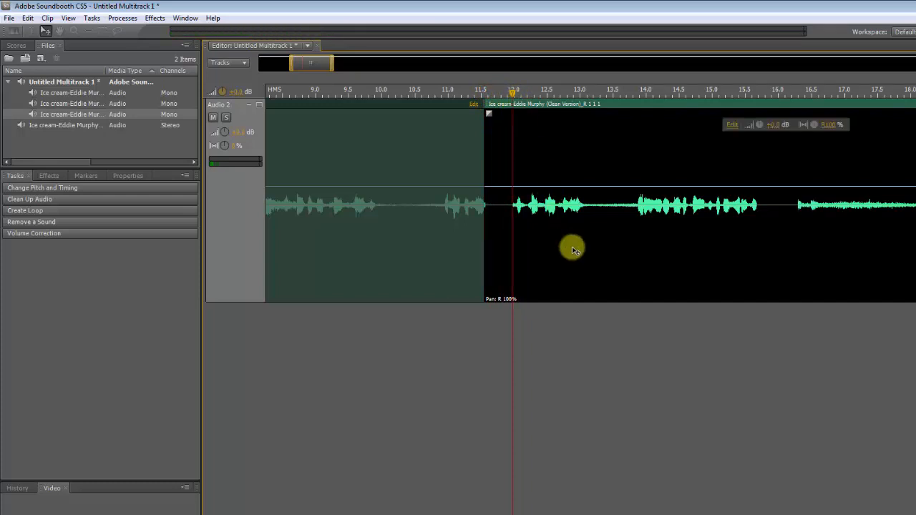
left_click(47, 18)
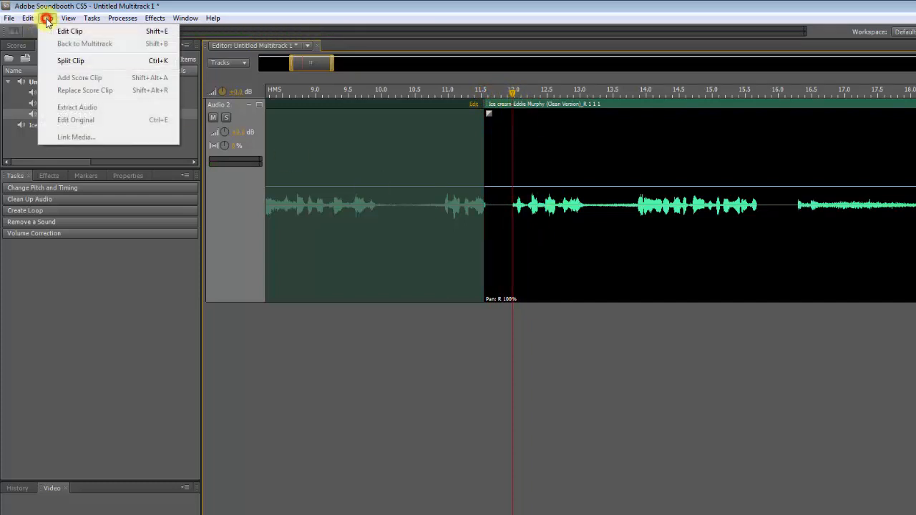
left_click(66, 62)
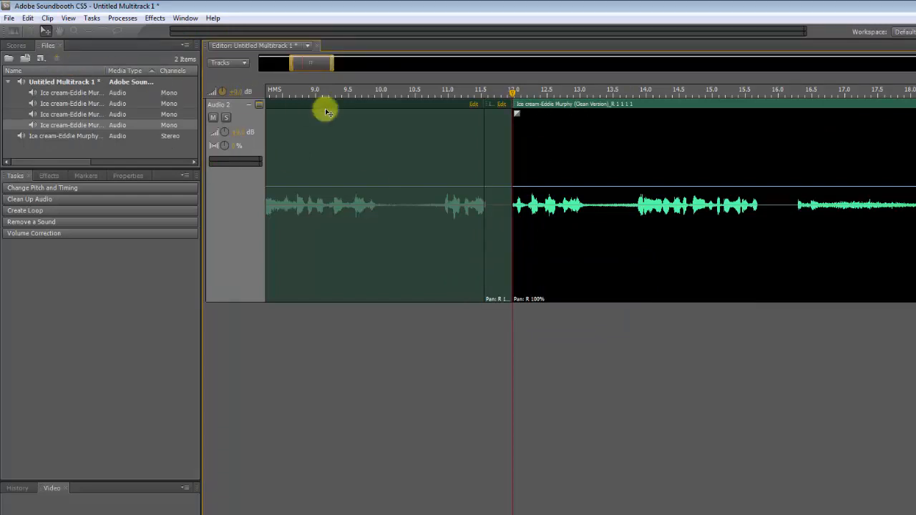
Delete the silent piece between about 11.55 and 12.0 s, close the gap with the following clip, and play across the join
left_click(498, 140)
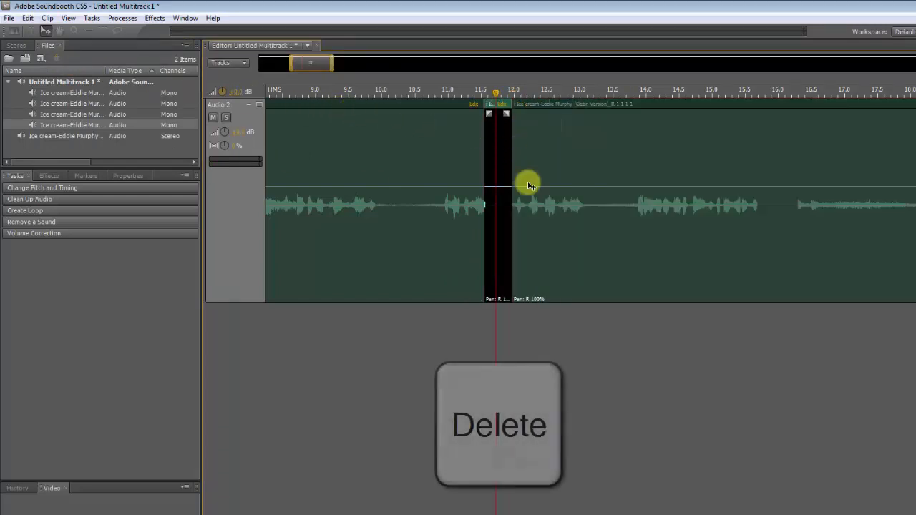
key("Delete")
left_click_drag(622, 170, 577, 155)
left_click_drag(496, 94, 467, 97)
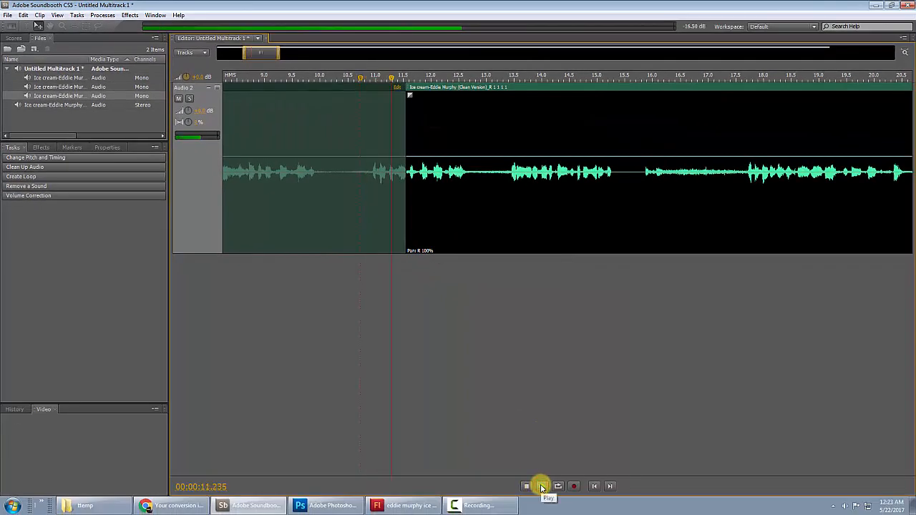
left_click(526, 487)
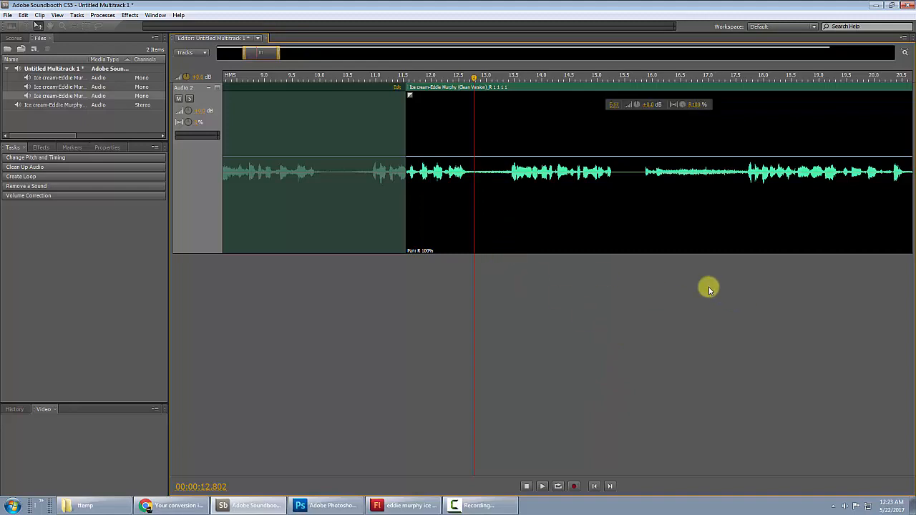
Play sample passages along the rest of the Audio 2 clip, up to about 1:42, to find where the audio should end
left_click_drag(473, 79, 618, 86)
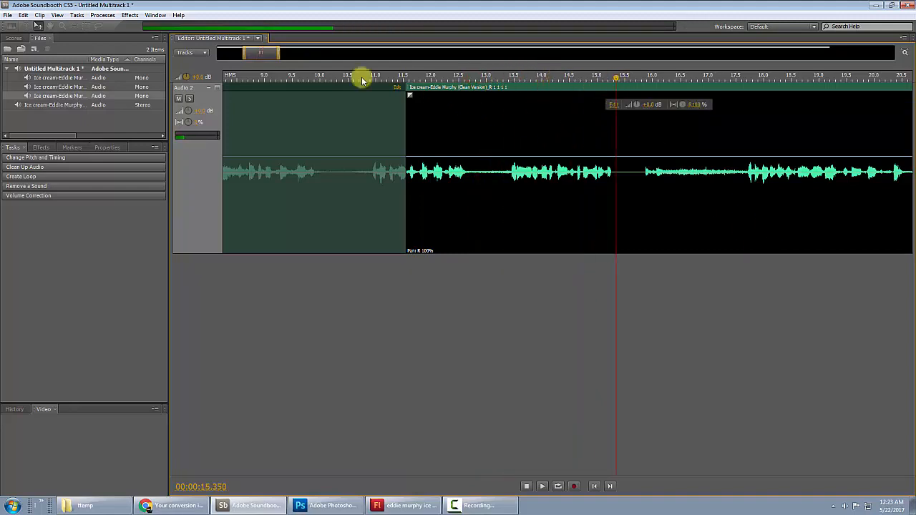
left_click_drag(266, 56, 287, 58)
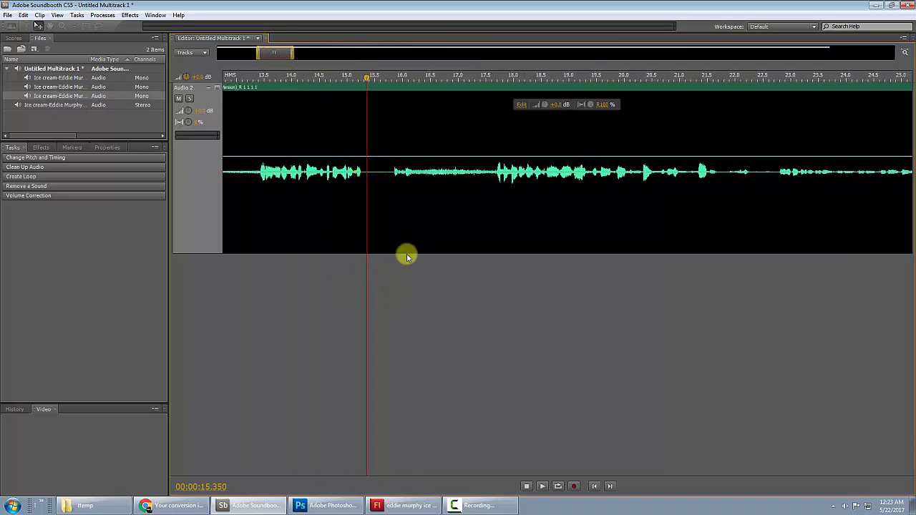
scroll(414, 241, "down", 3)
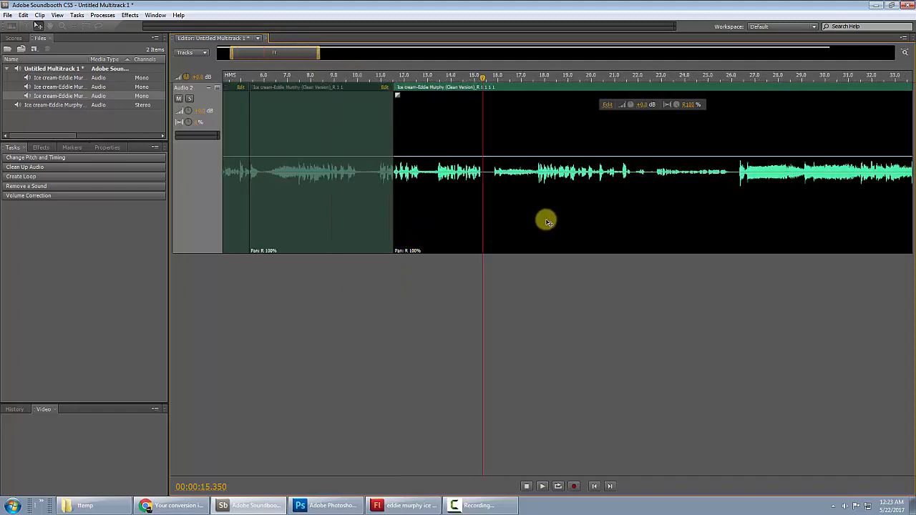
left_click_drag(483, 76, 815, 80)
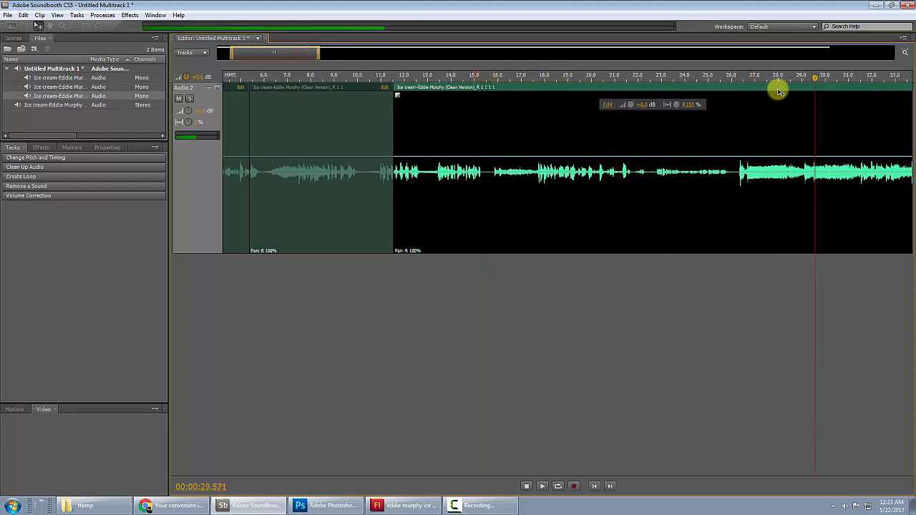
left_click(542, 486)
left_click(526, 488)
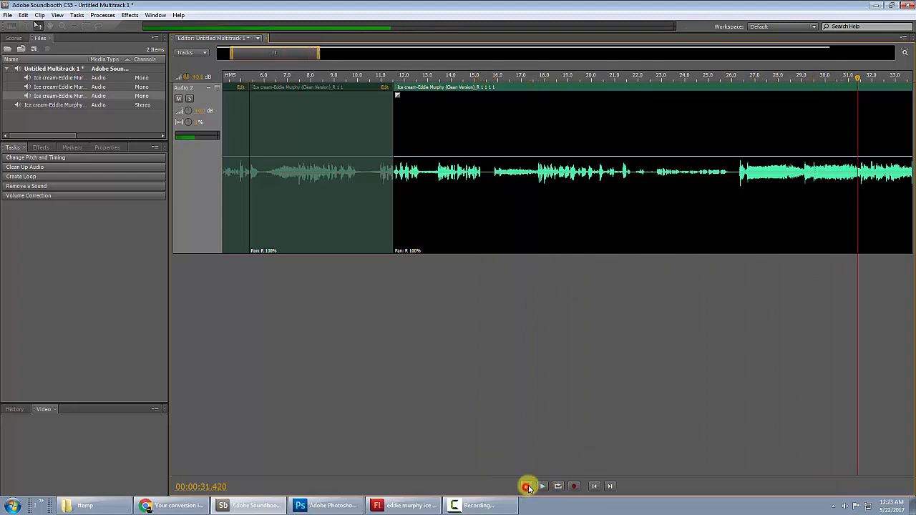
left_click_drag(276, 53, 336, 56)
left_click_drag(412, 80, 840, 103)
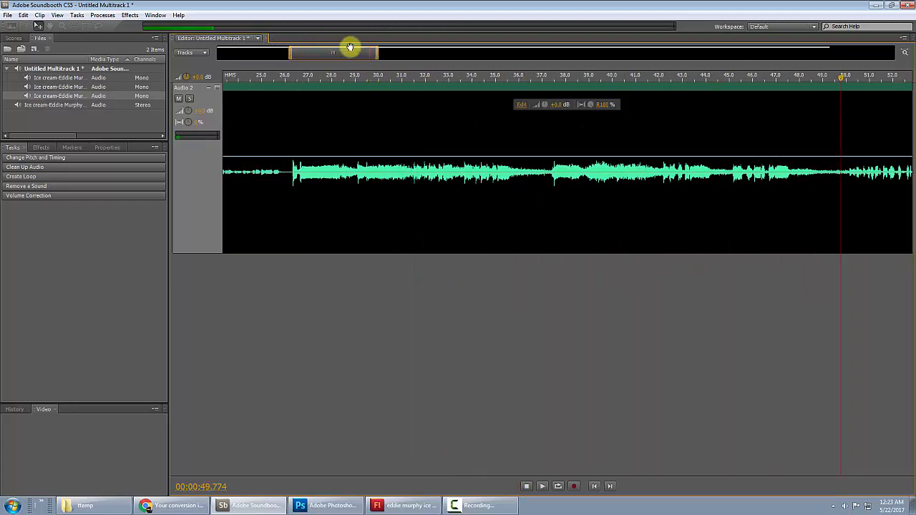
left_click_drag(358, 51, 386, 55)
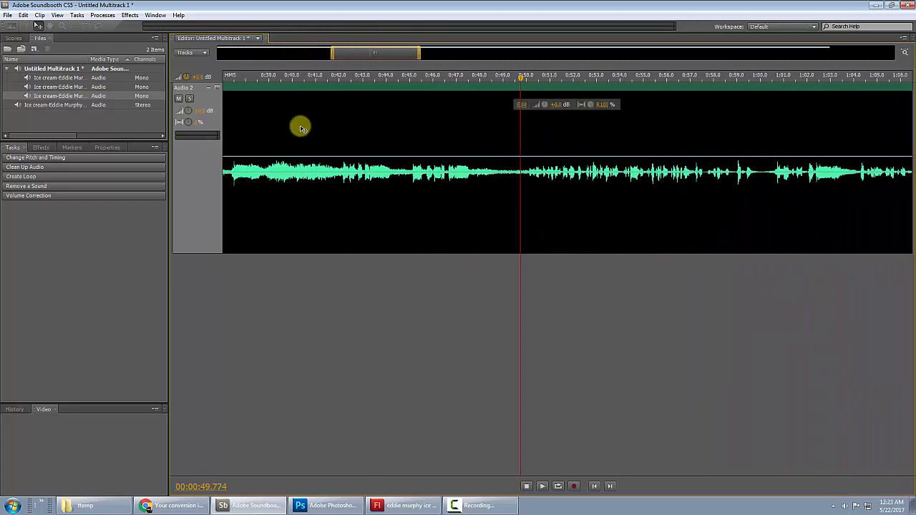
left_click(542, 487)
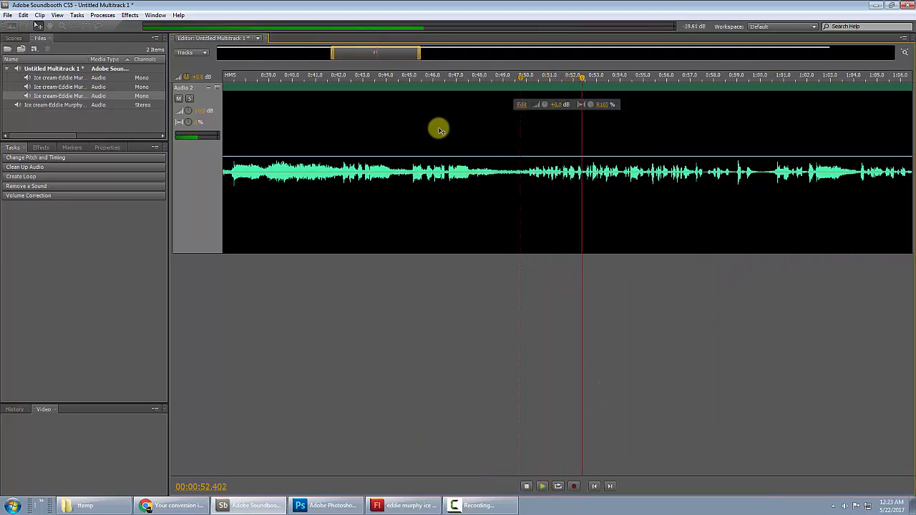
left_click_drag(393, 55, 526, 55)
left_click(571, 78)
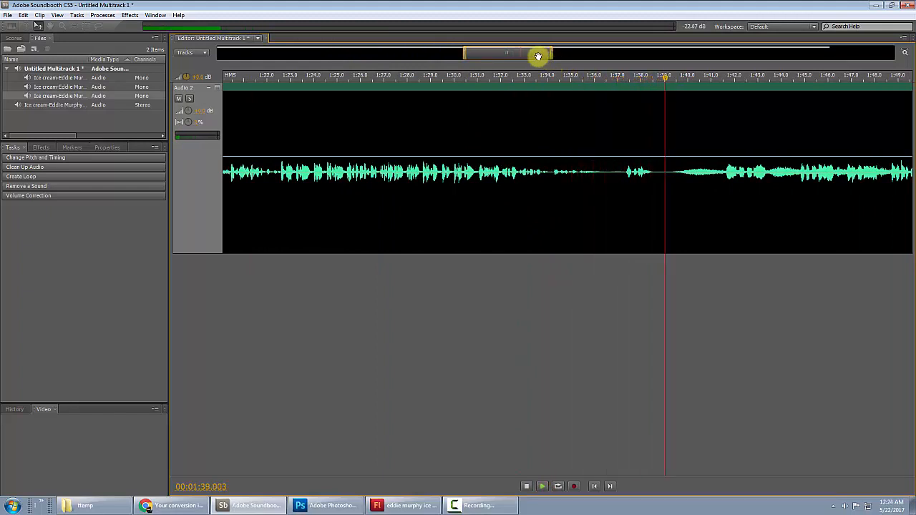
left_click(526, 486)
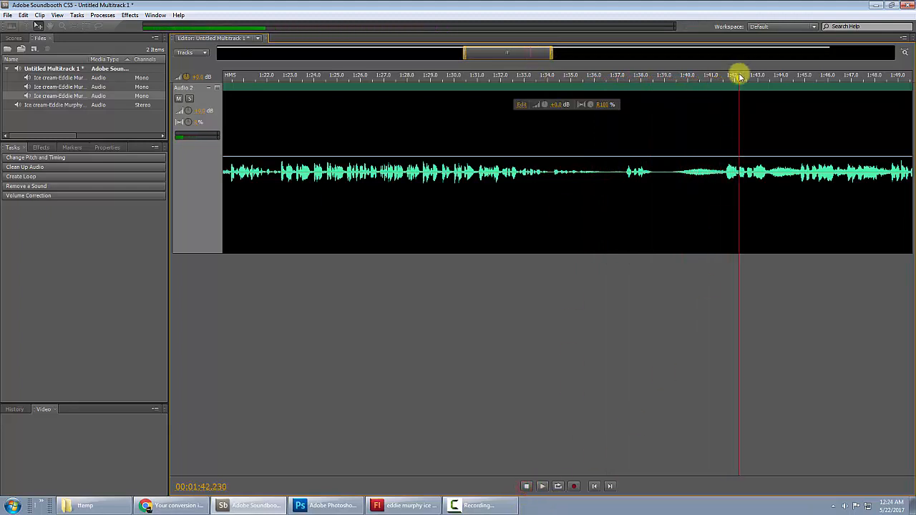
Find the end of the phrase by playback, split the Audio 2 clip there at about 1:32.0, and delete everything after the split
left_click_drag(738, 76, 470, 79)
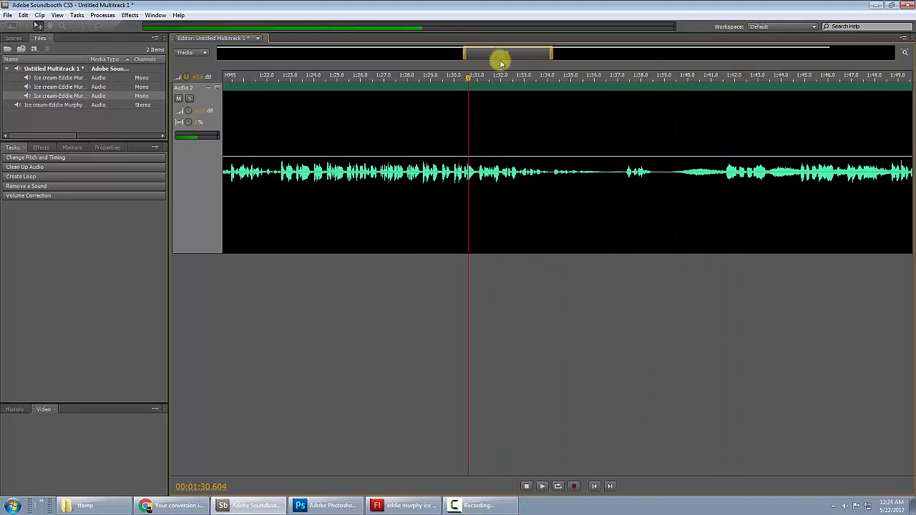
left_click(539, 488)
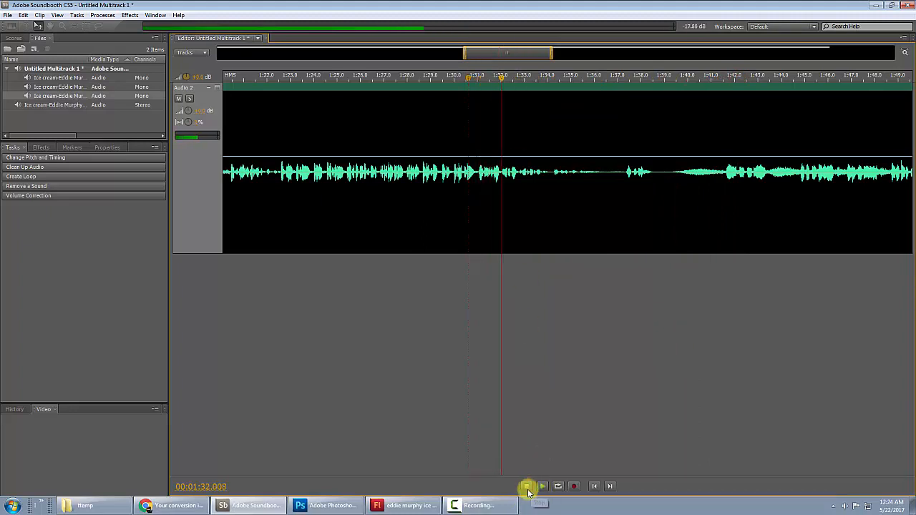
left_click(527, 490)
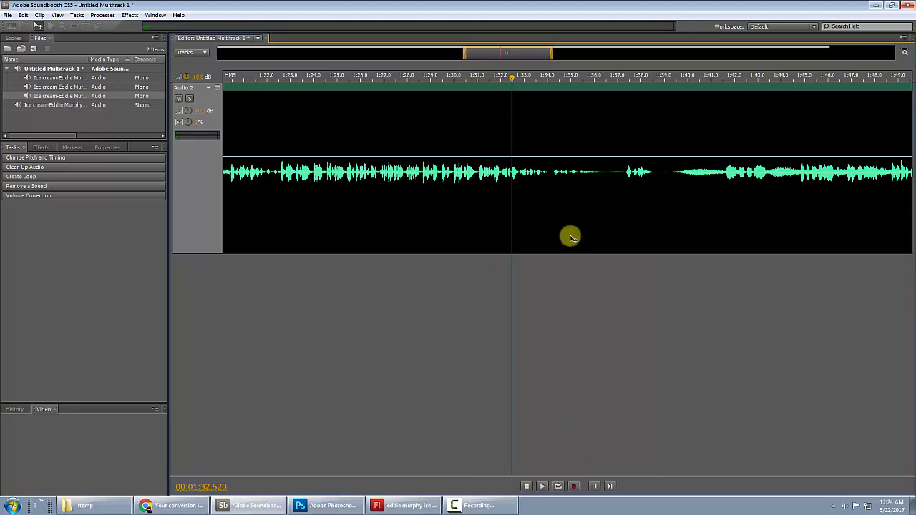
mouse_move(509, 133)
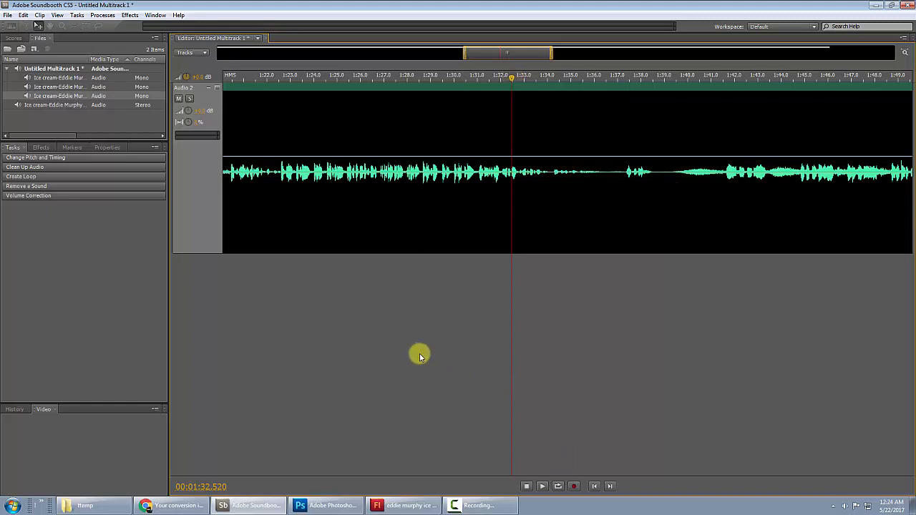
left_click(542, 126)
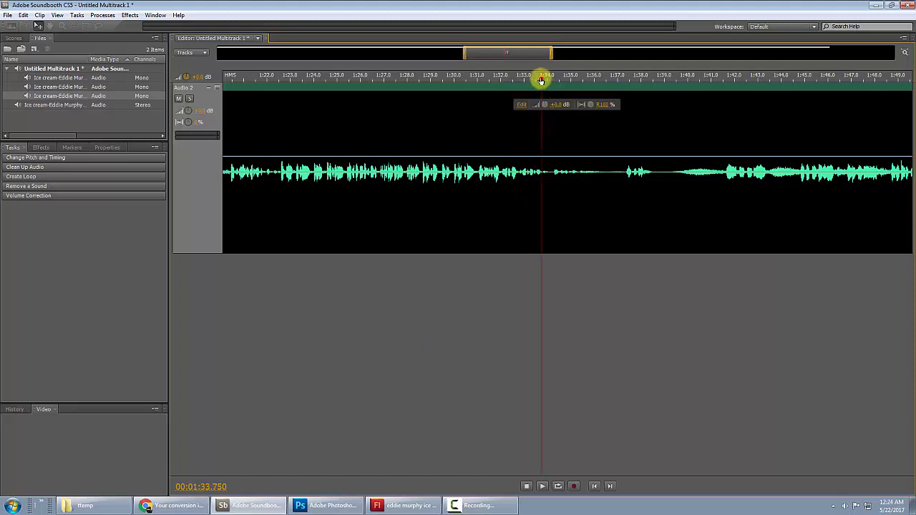
left_click_drag(541, 80, 500, 81)
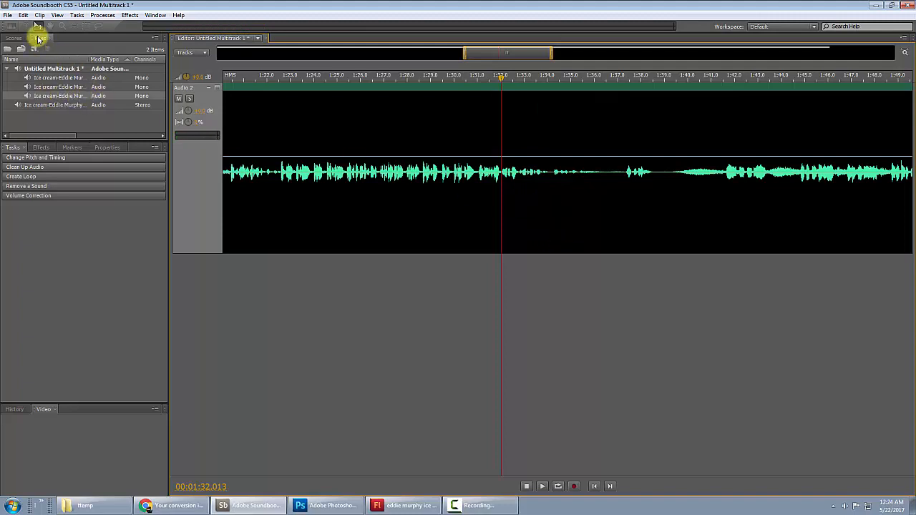
left_click(39, 15)
left_click(28, 46)
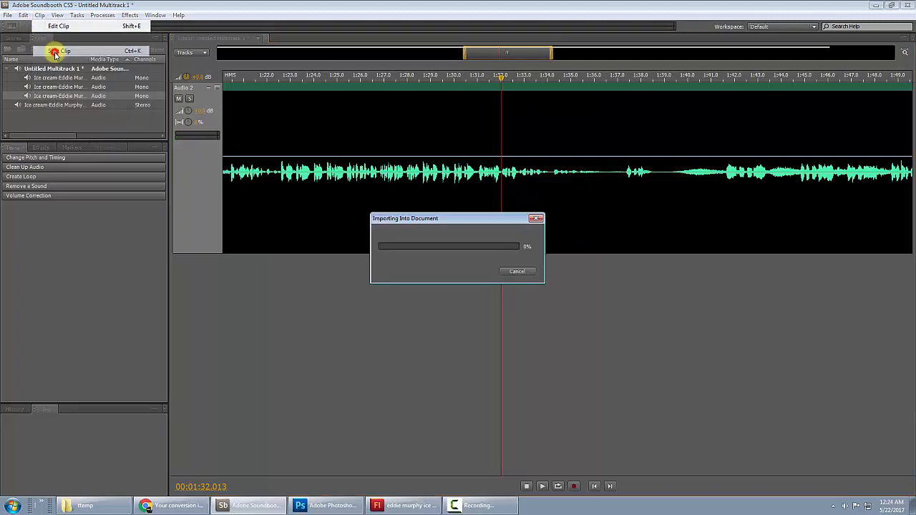
left_click(536, 217)
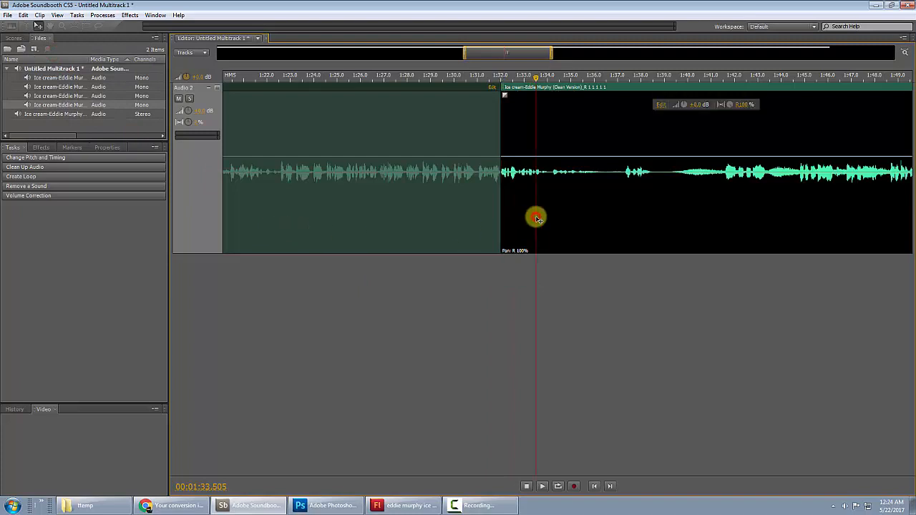
key("Delete")
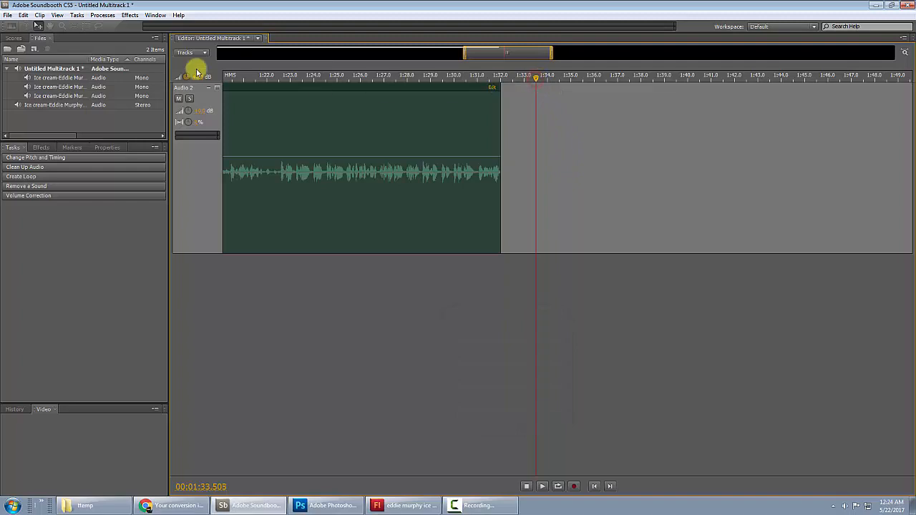
Save the multitrack document as em1 in the Downloads folder, in Adobe Sound Document format
left_click(8, 16)
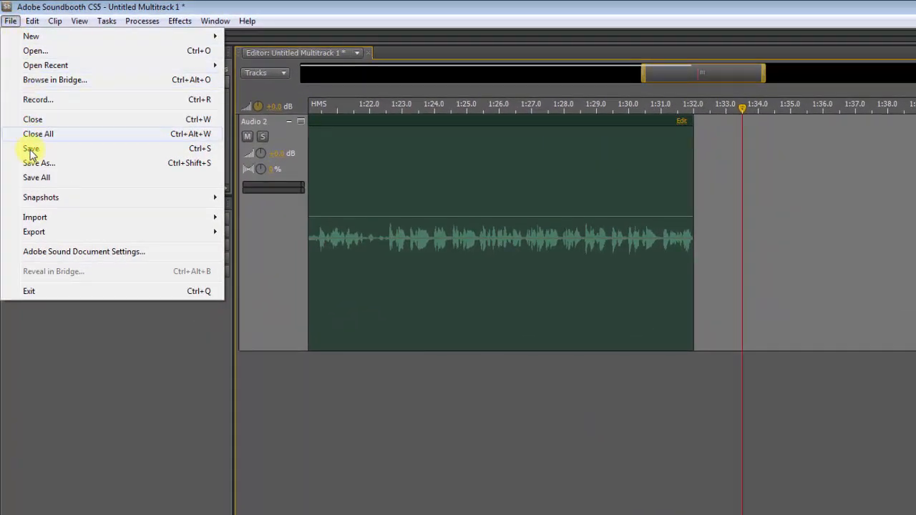
left_click(30, 164)
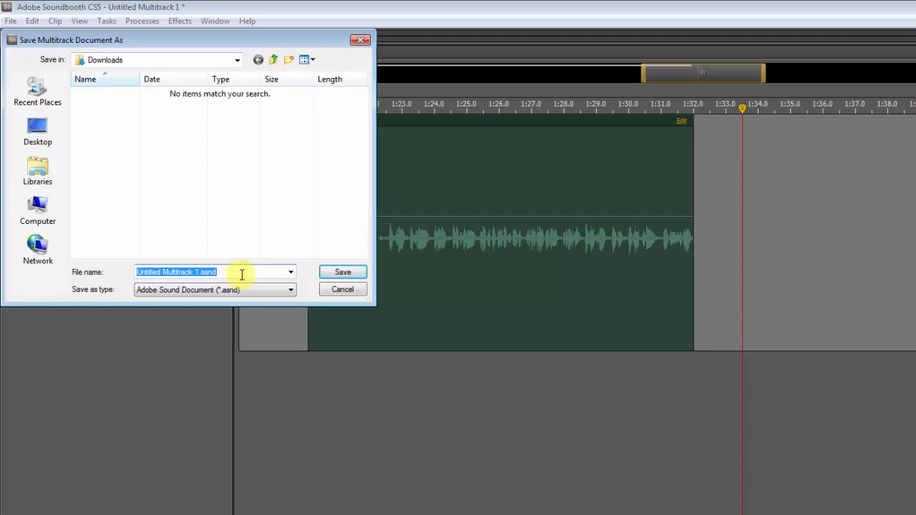
type("em1")
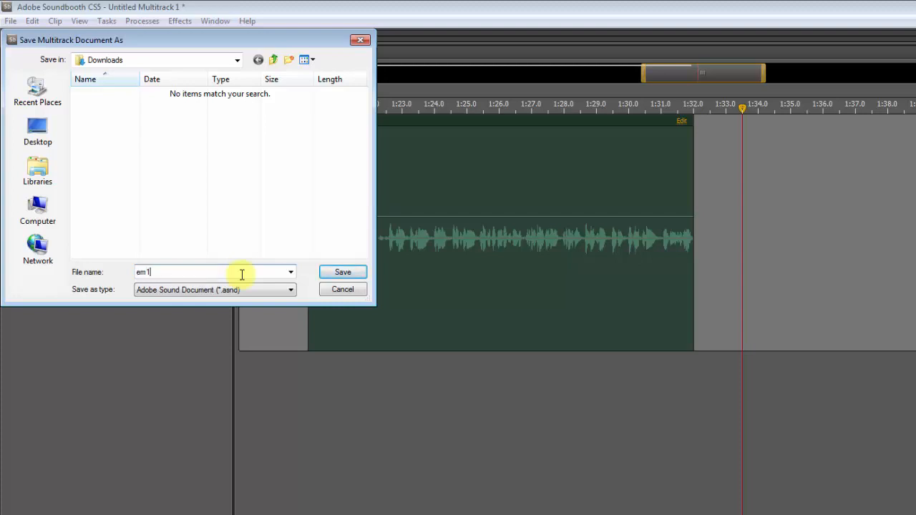
left_click(343, 273)
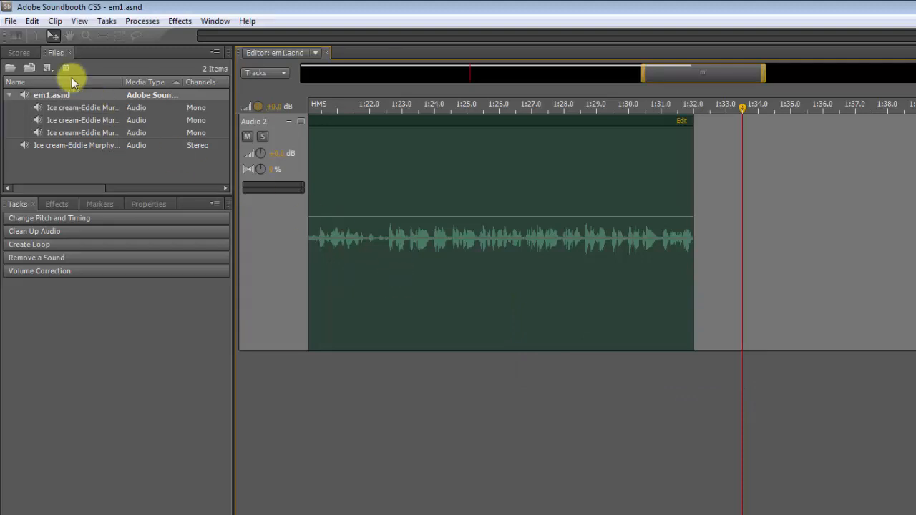
Save the edited audio also as em1.mp3 in the Downloads folder, in MP3 format at 128 Kbps stereo
left_click(10, 22)
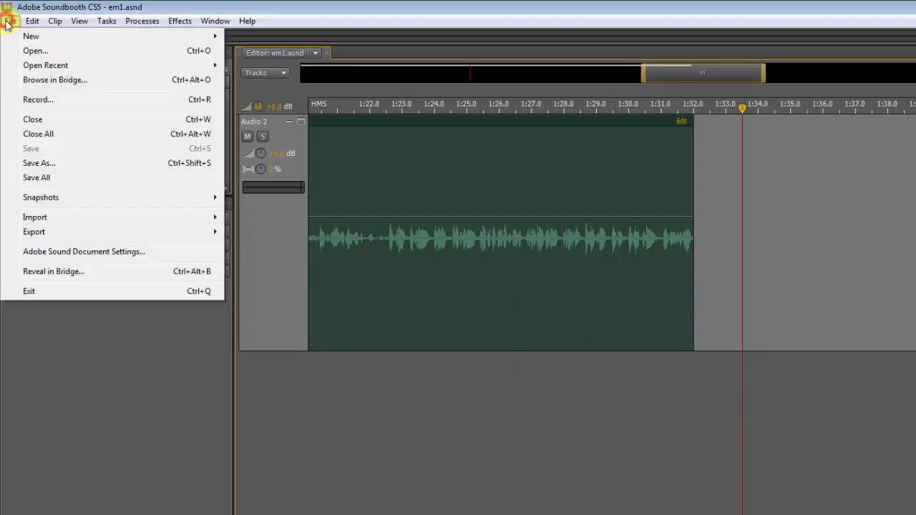
left_click(43, 164)
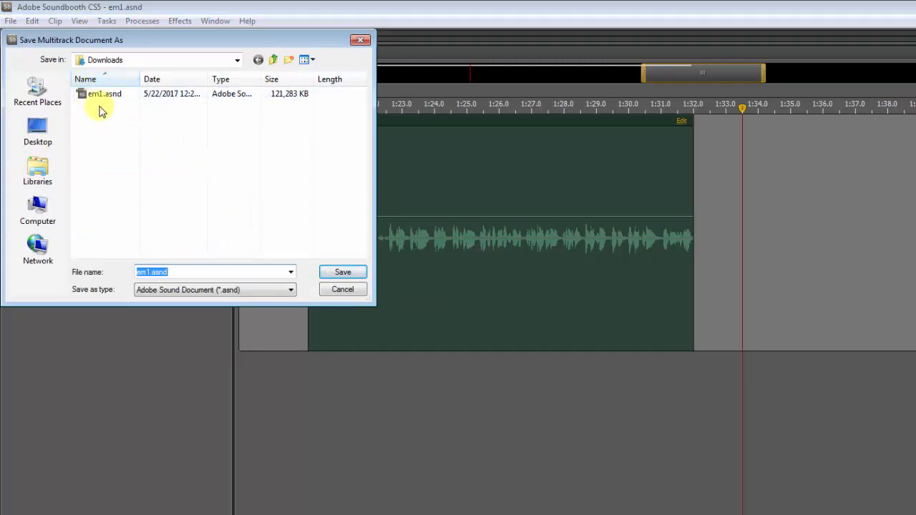
left_click(241, 290)
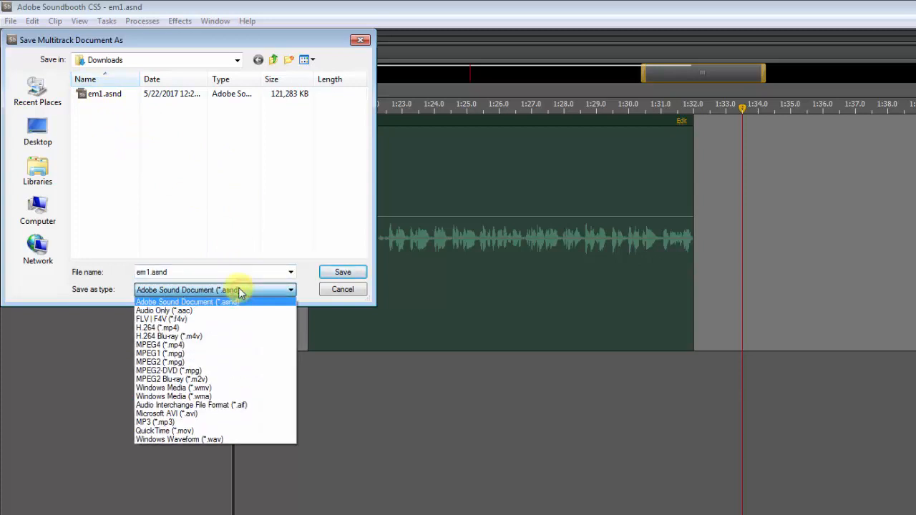
left_click(161, 422)
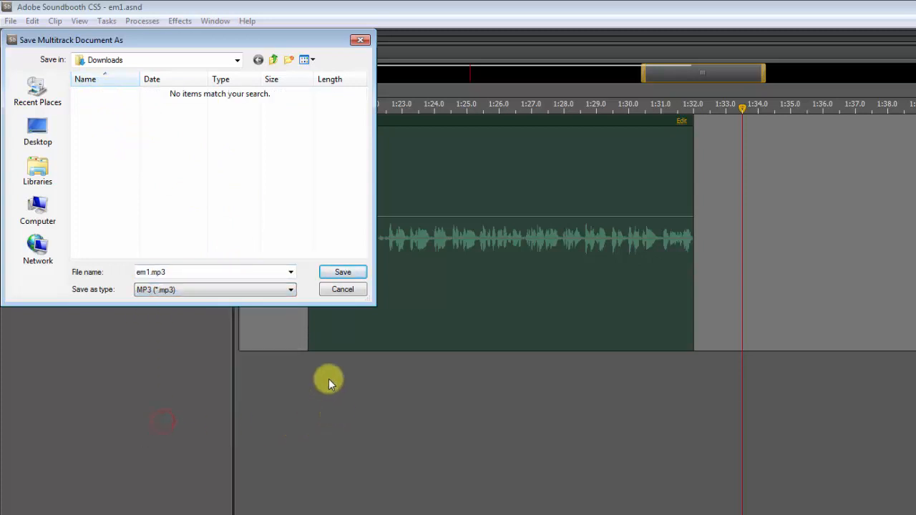
left_click(333, 275)
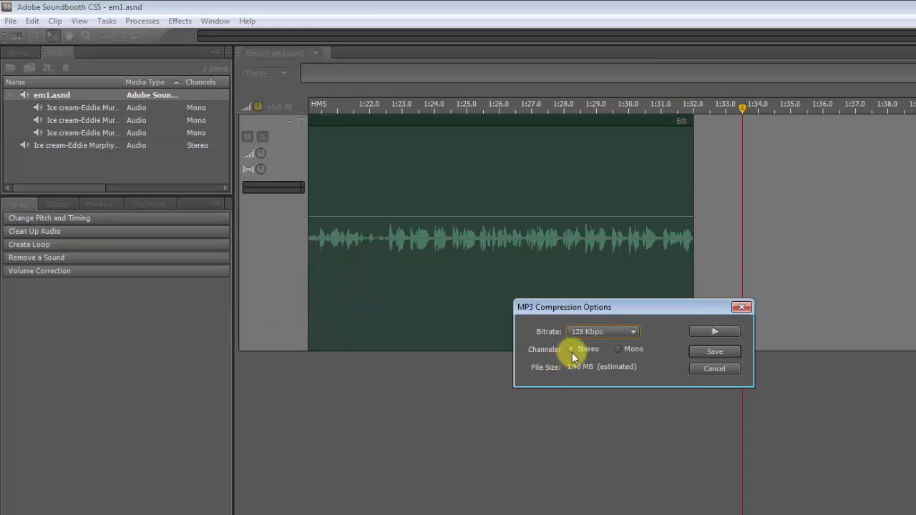
left_click(710, 353)
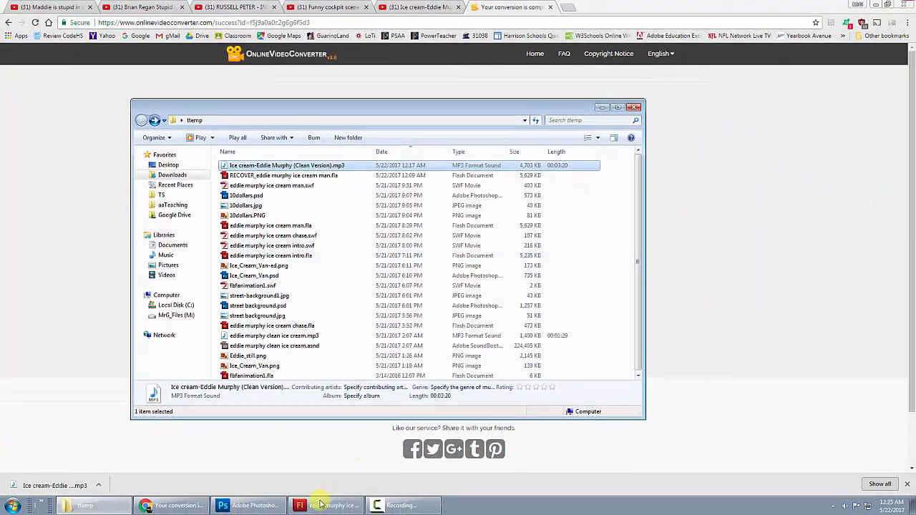
Switch to Flash and create a new ActionScript 3.0 document
left_click(322, 504)
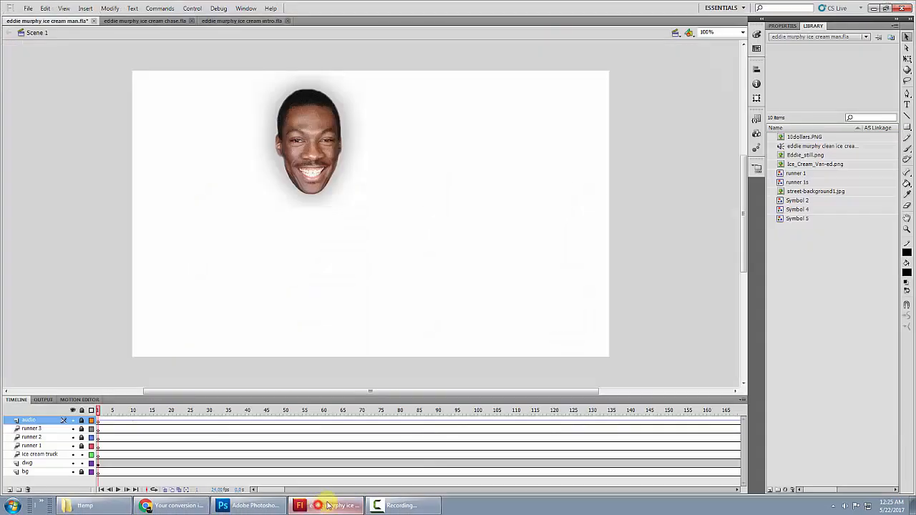
left_click(26, 9)
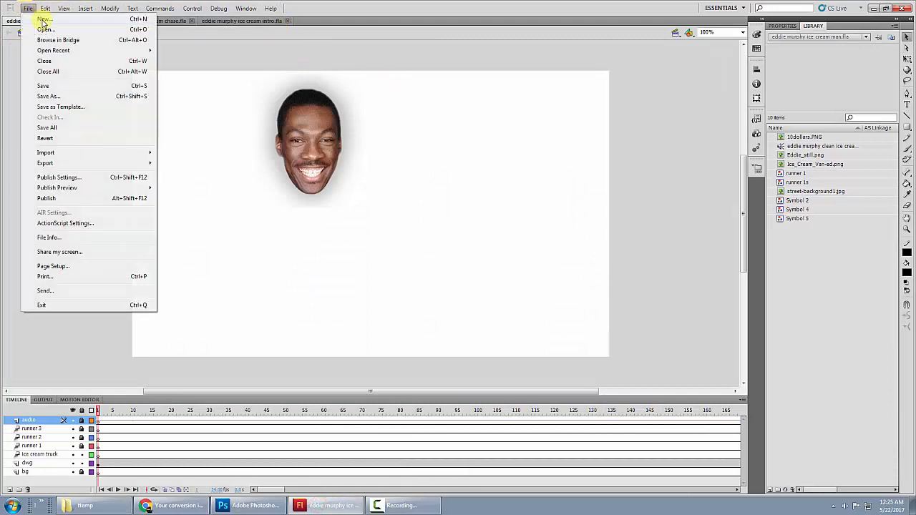
left_click(43, 19)
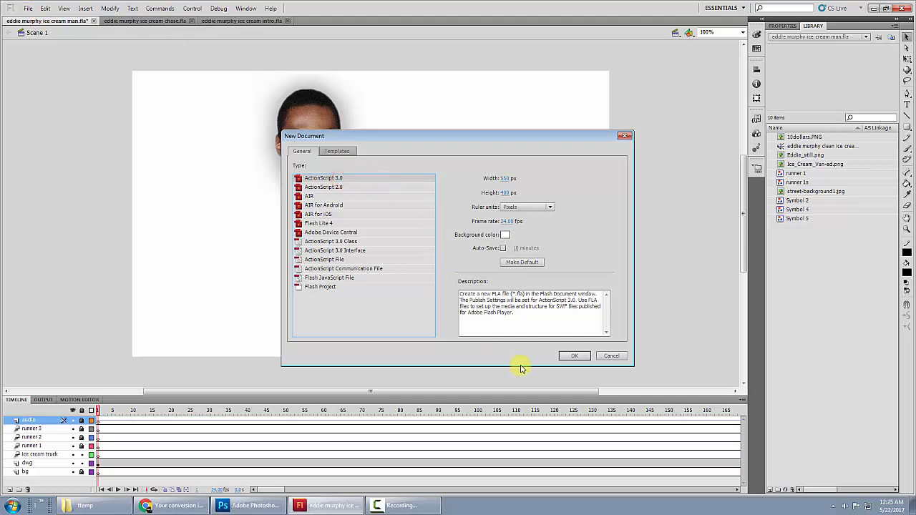
left_click(569, 358)
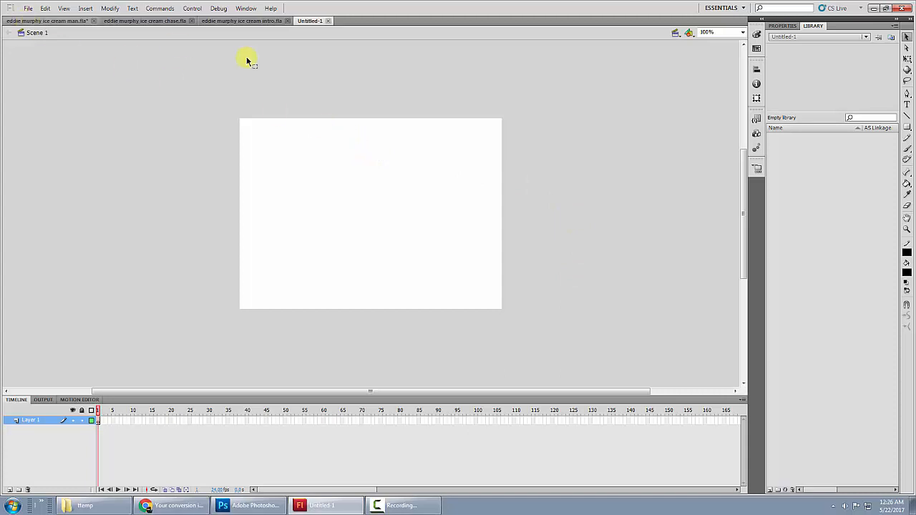
Set the document size to 1000 x 600 px and bring the whole stage into view
left_click(777, 25)
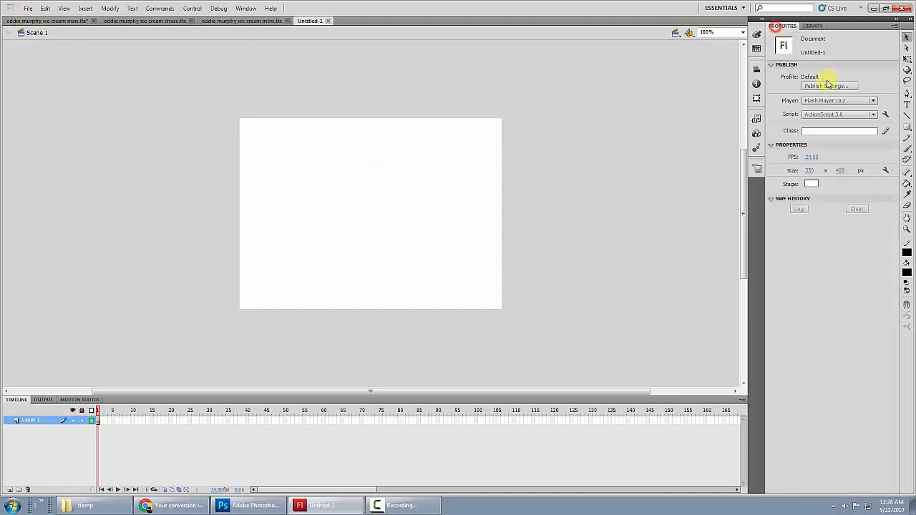
left_click(814, 171)
type("1000")
left_click(841, 174)
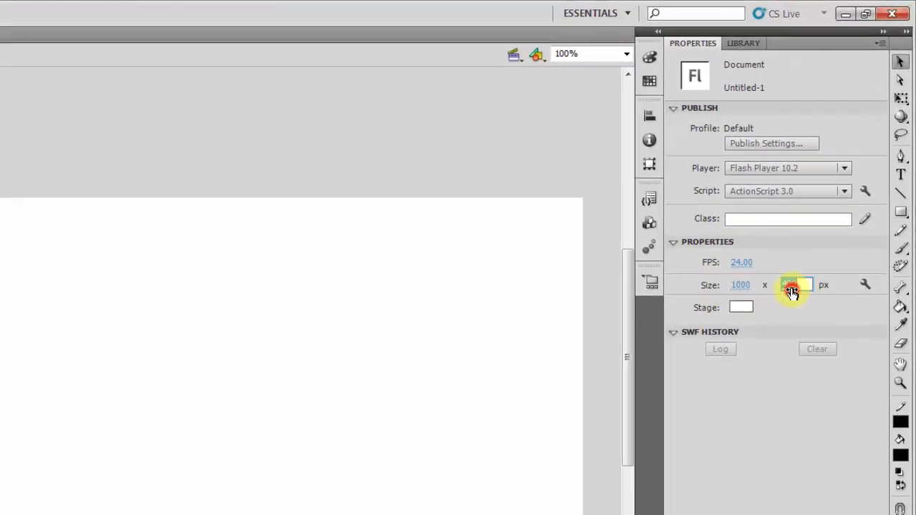
type("600")
key("Return")
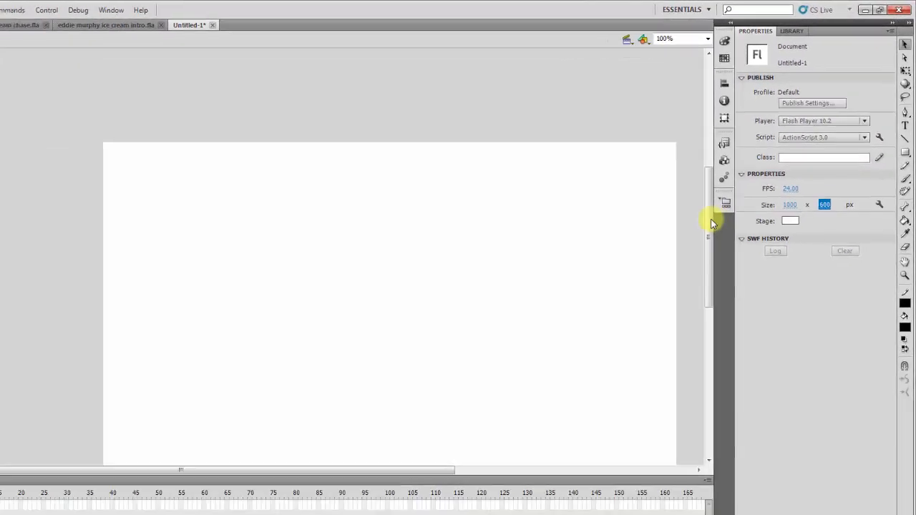
left_click_drag(629, 305, 628, 326)
left_click_drag(744, 195, 744, 197)
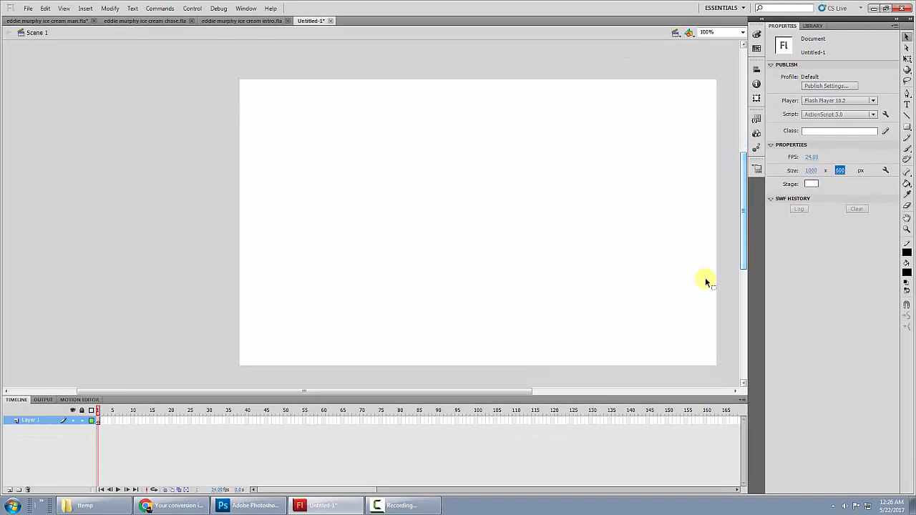
left_click_drag(511, 388, 588, 399)
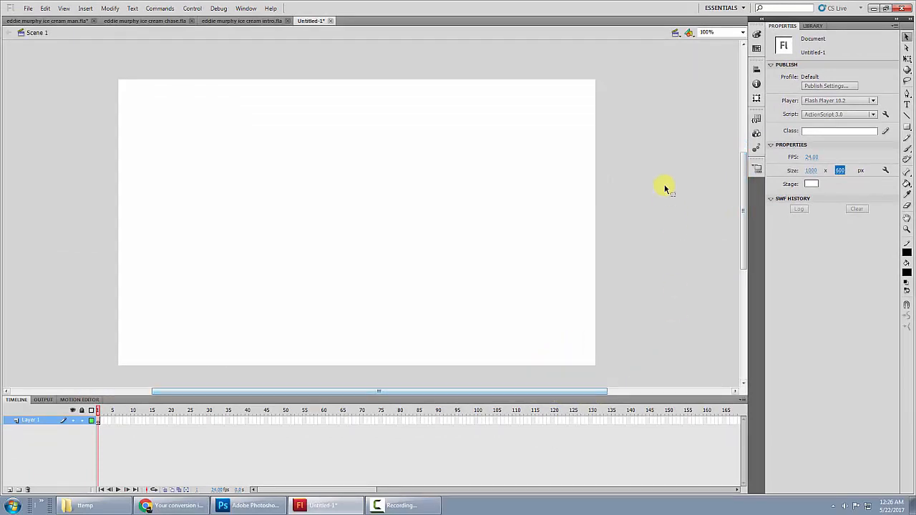
Check the layer setup in eddie murphy ice cream intro.fla, and rename the new document's only layer as audio
left_click(227, 22)
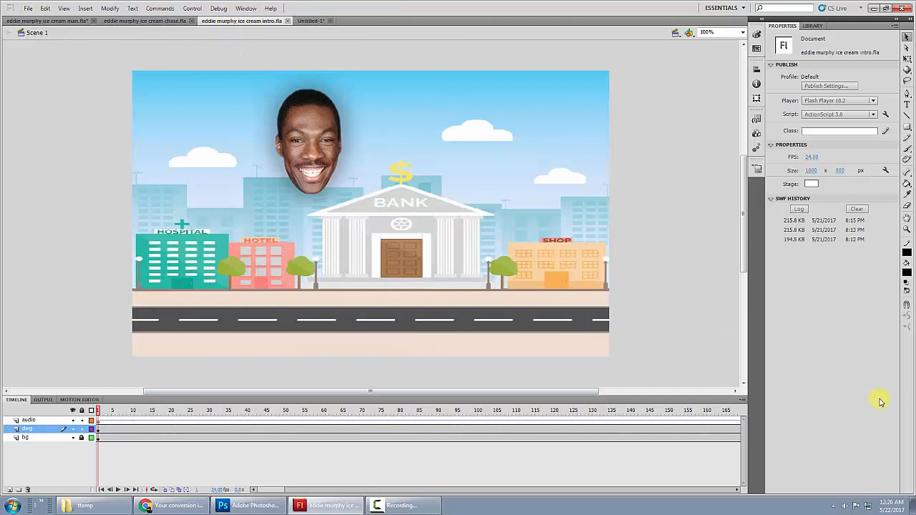
left_click(311, 20)
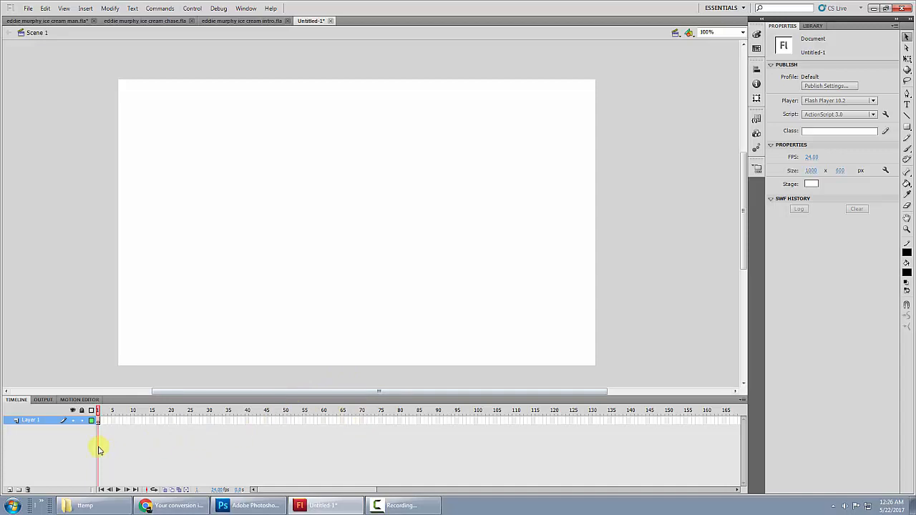
double_click(32, 421)
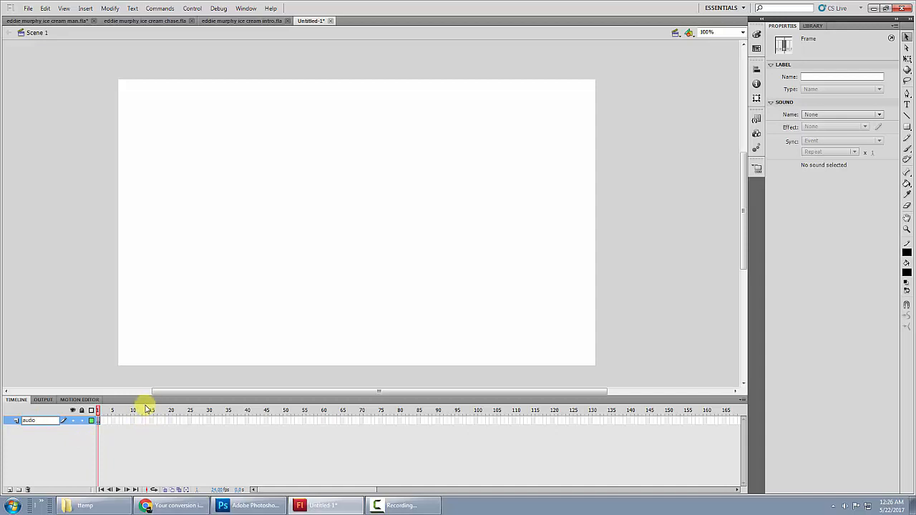
key("Return")
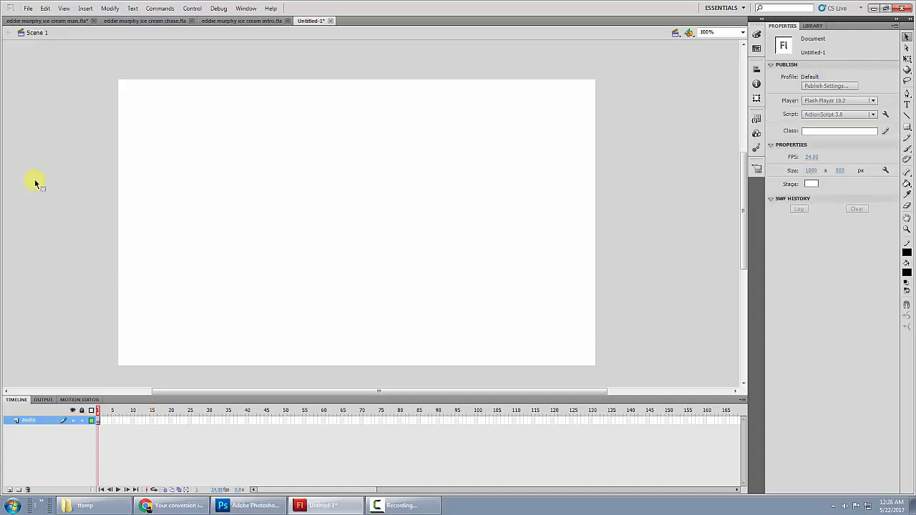
Import eddie murphy clean ice cream.mp3 from the ttemp folder into the document's library
left_click(27, 8)
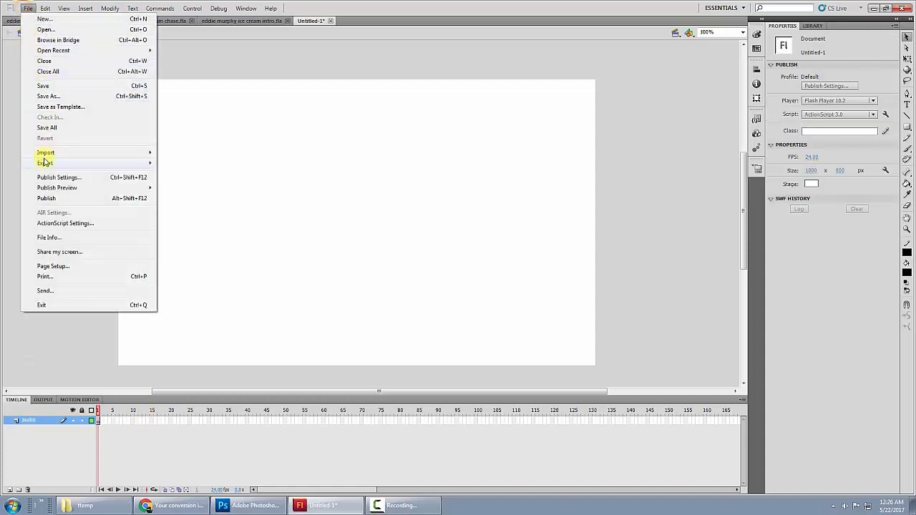
mouse_move(45, 153)
left_click(191, 163)
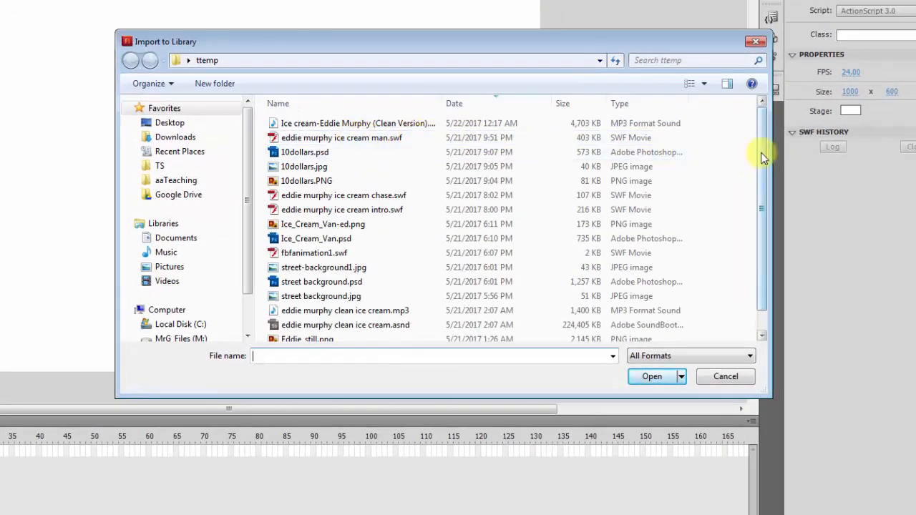
left_click(387, 123)
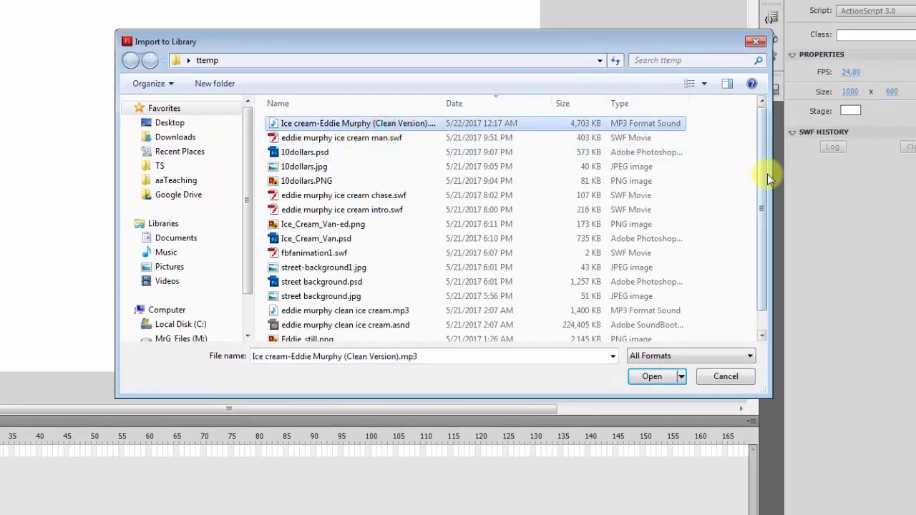
left_click_drag(763, 174, 761, 199)
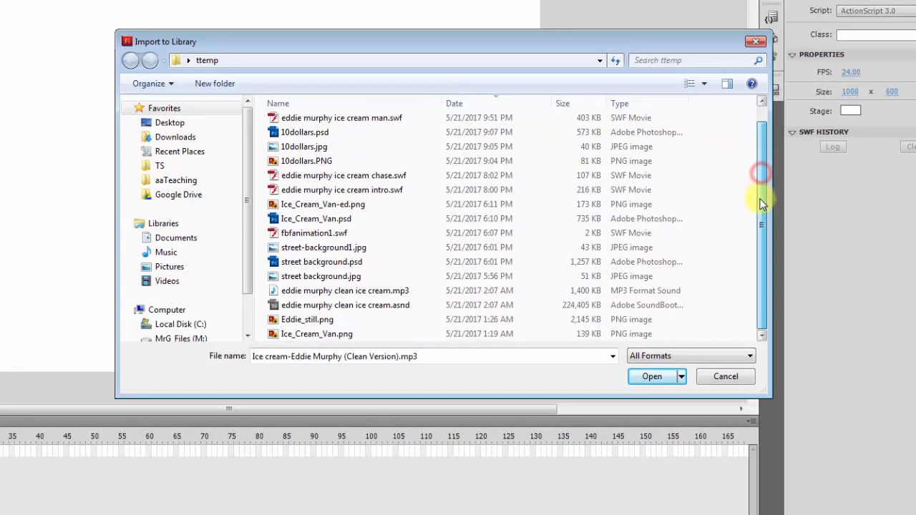
left_click(363, 295)
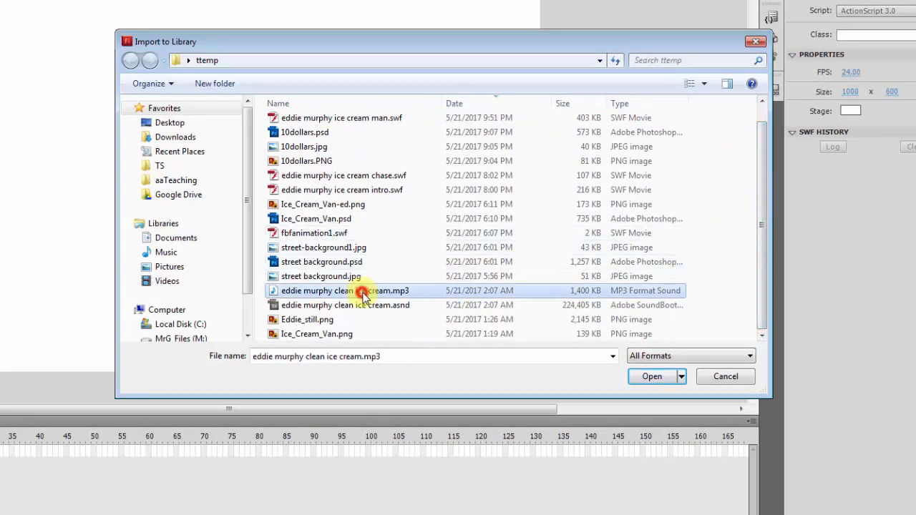
left_click(651, 378)
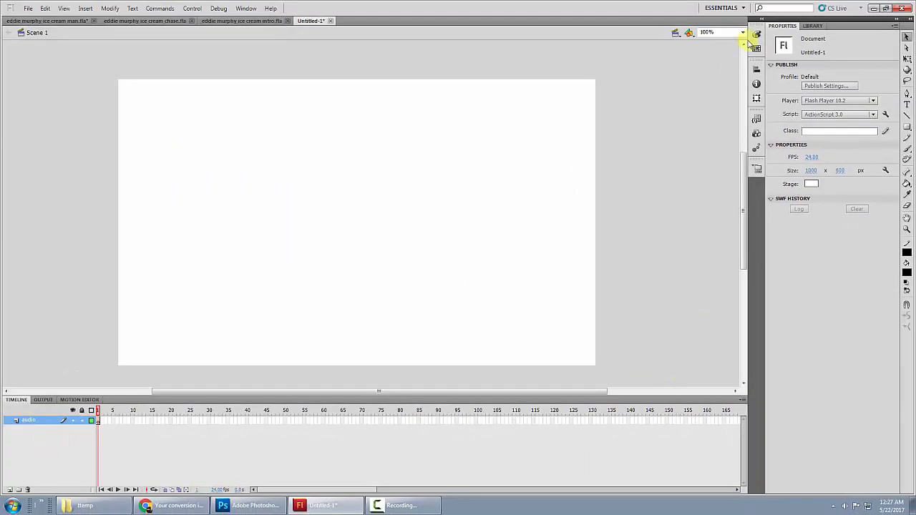
Place the imported sound from the library onto the stage in frame 1 of the audio layer
left_click(813, 26)
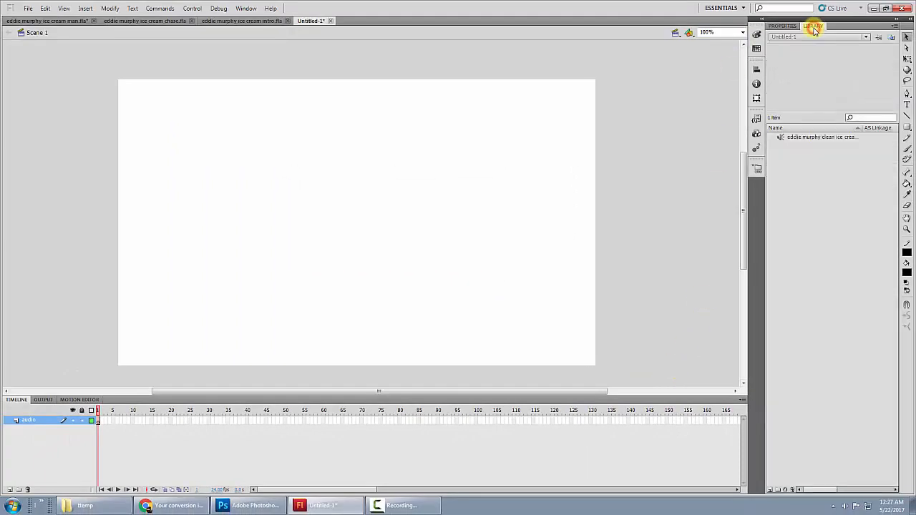
left_click(821, 138)
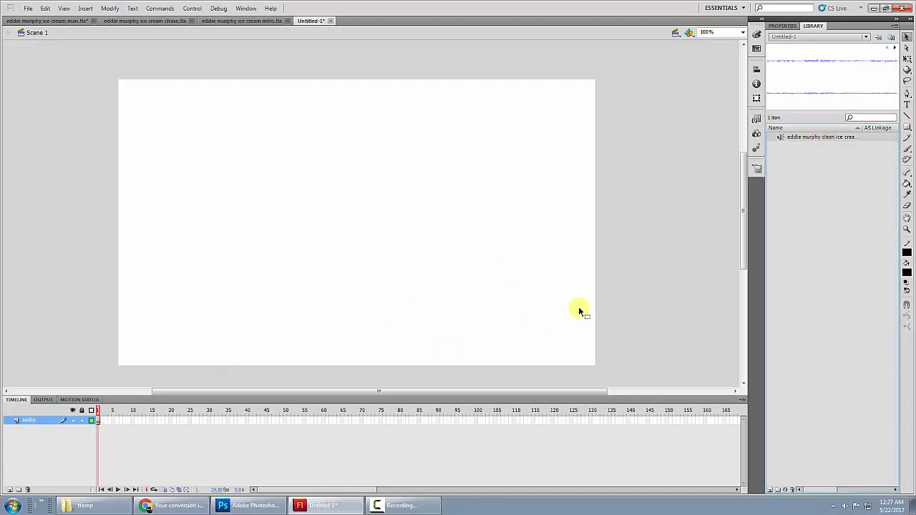
left_click_drag(830, 138, 403, 209)
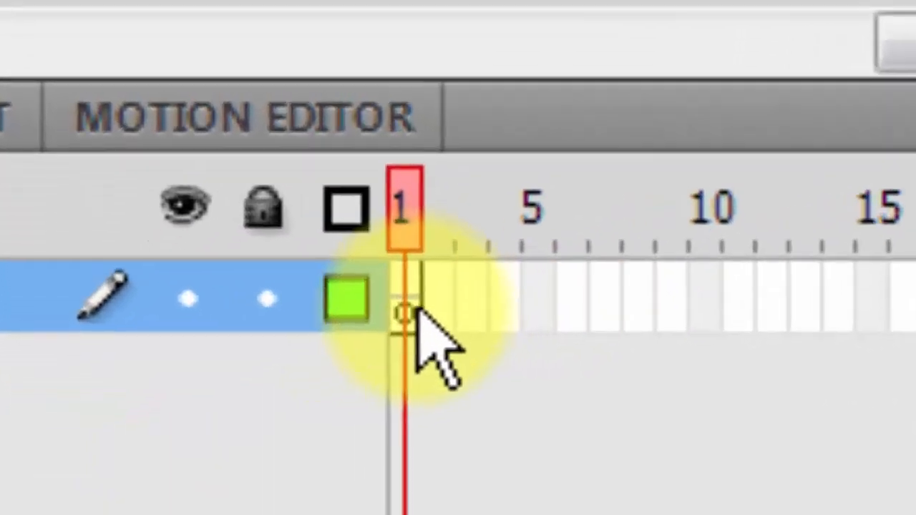
Extend the audio layer to frame 70 by inserting frames
left_click(99, 422)
left_click_drag(466, 367, 446, 327)
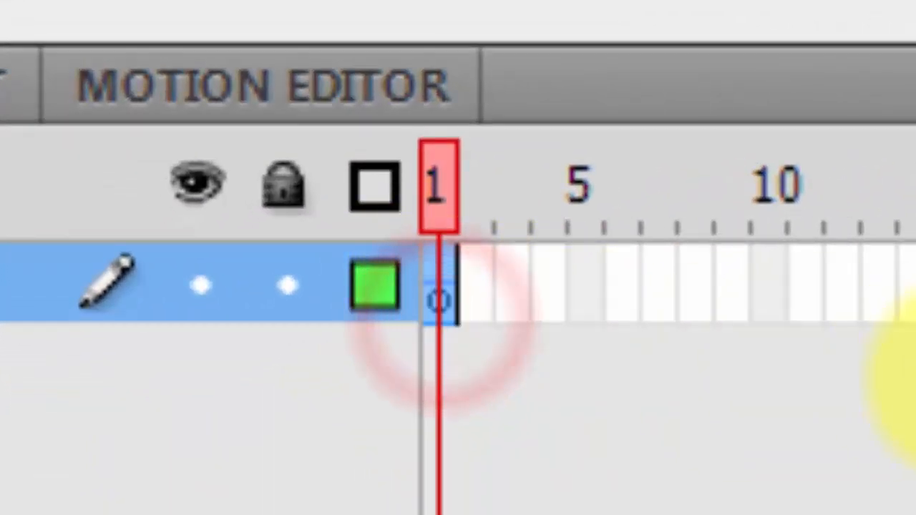
left_click(710, 406)
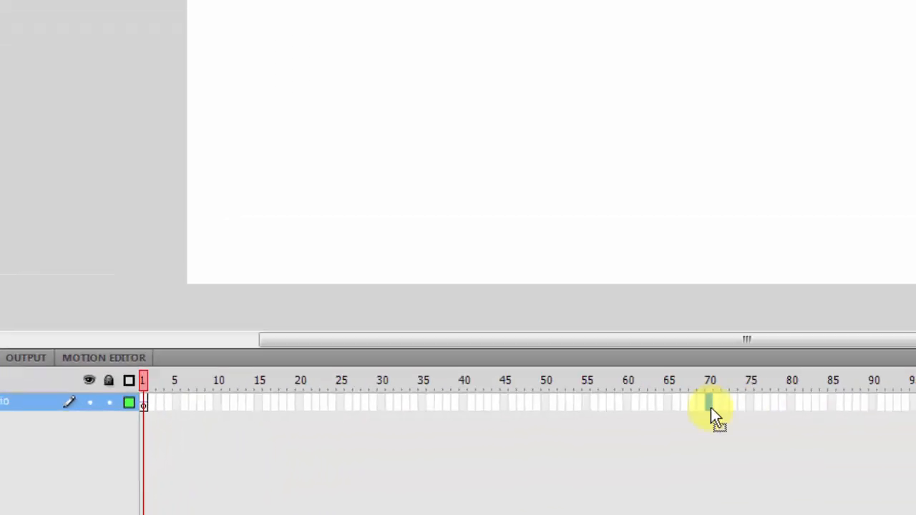
key("F5")
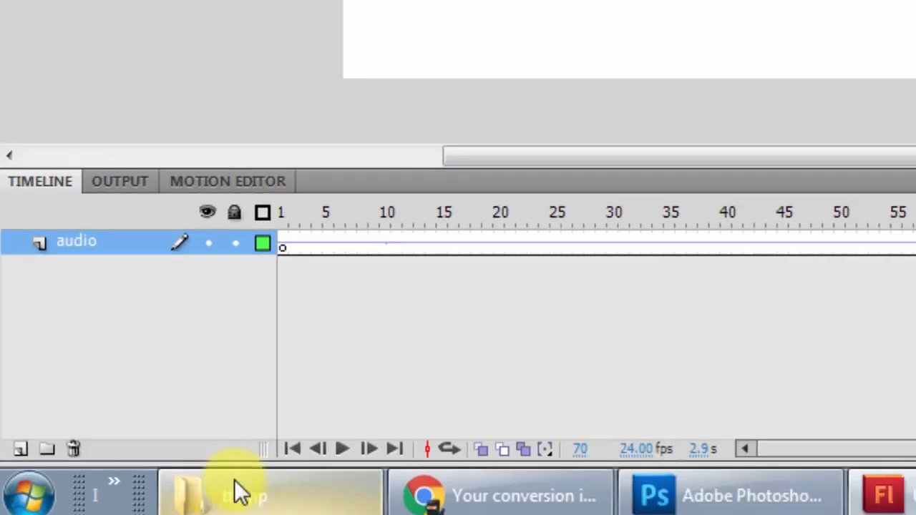
Check the length of eddie murphy clean ice cream.mp3 in the ttemp folder, and minimize the folder window
left_click(240, 492)
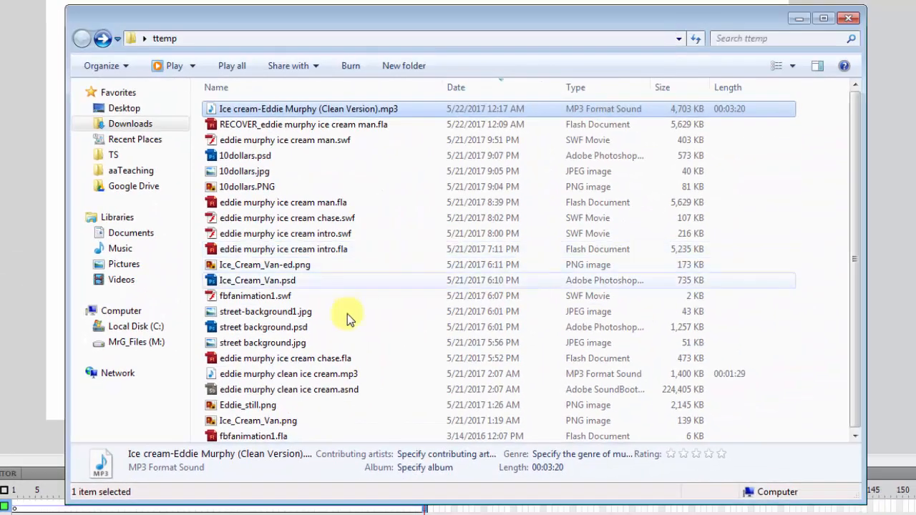
left_click(281, 375)
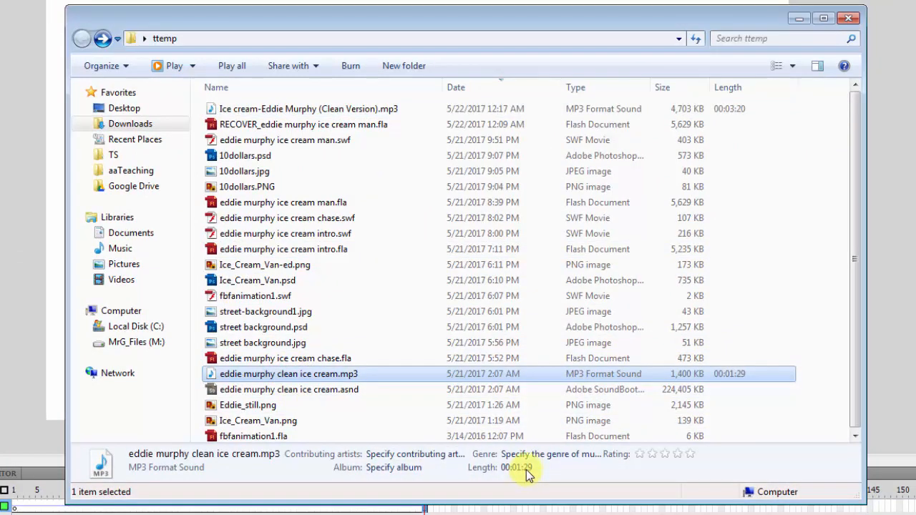
left_click(800, 20)
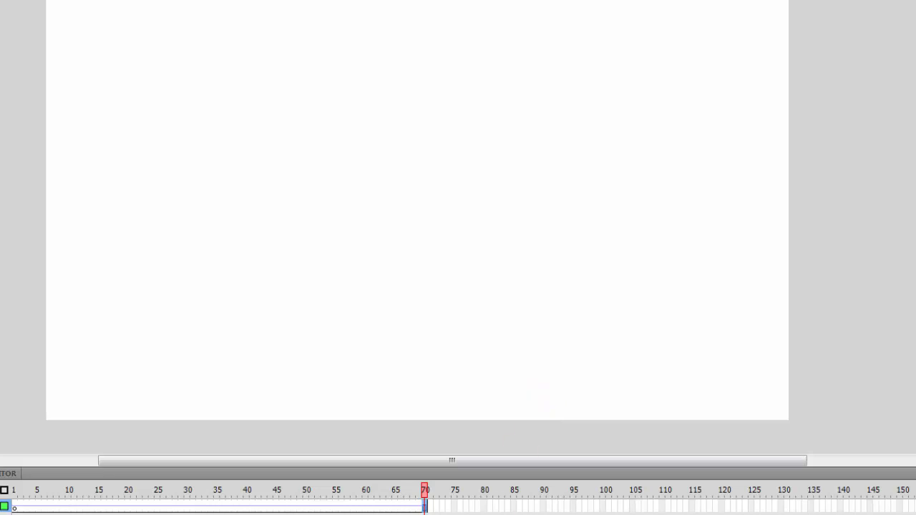
Calculate the number of frames needed in Calculator by multiplying 24 by the sound's approximate length in seconds, and close it
key("super")
left_click(6, 224)
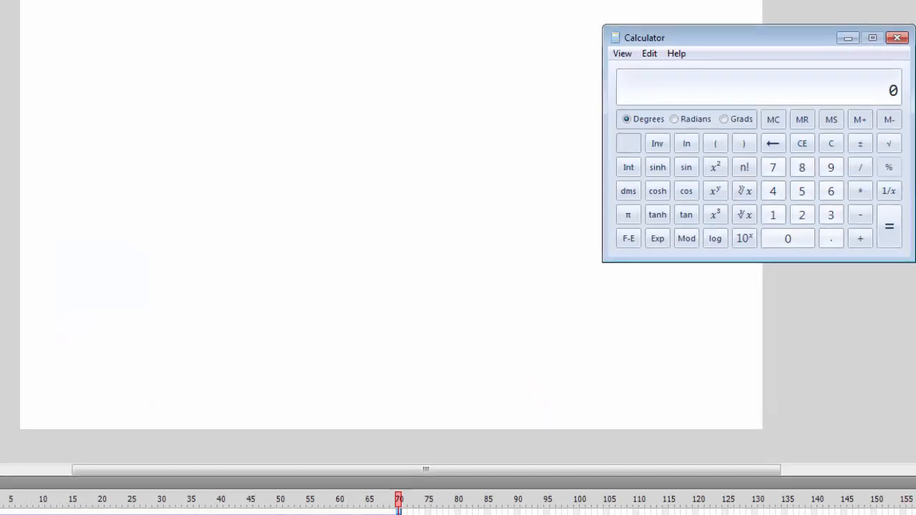
type("24*")
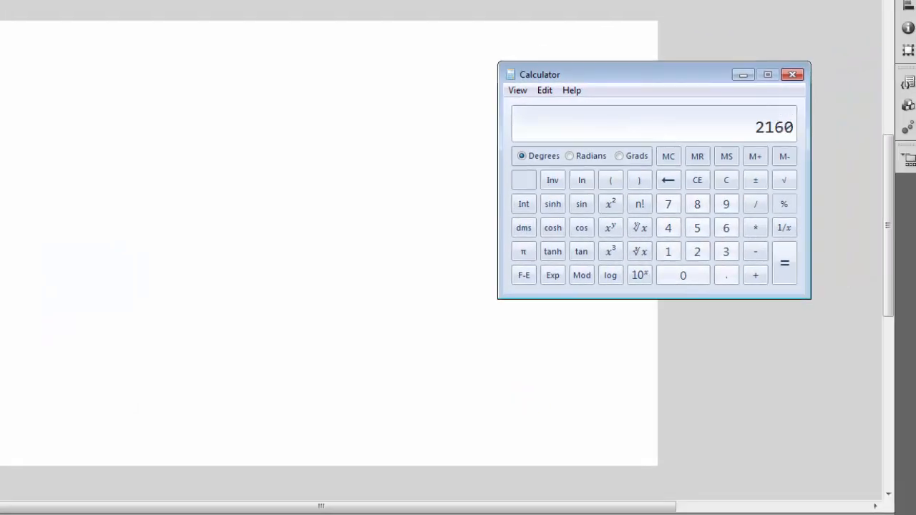
left_click(792, 75)
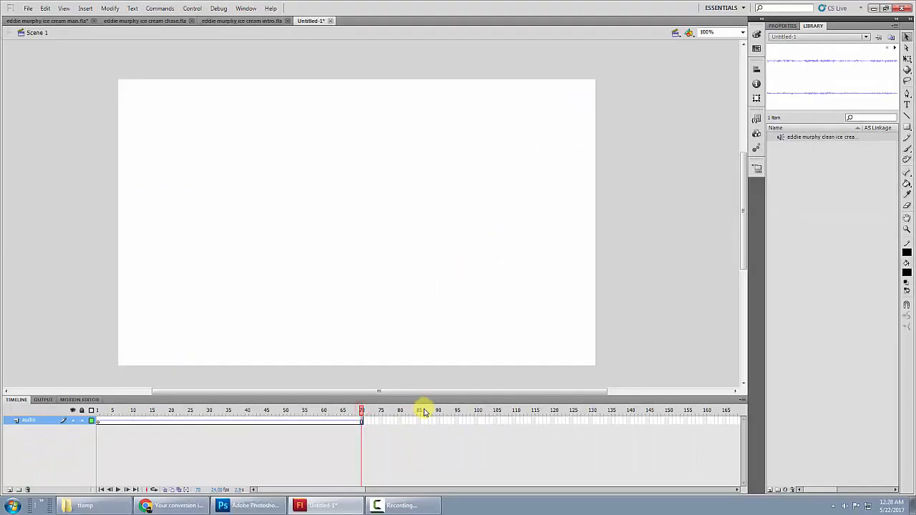
Insert frames on the audio layer up to frame 735 and onward to frame 1400
left_click_drag(345, 490, 727, 490)
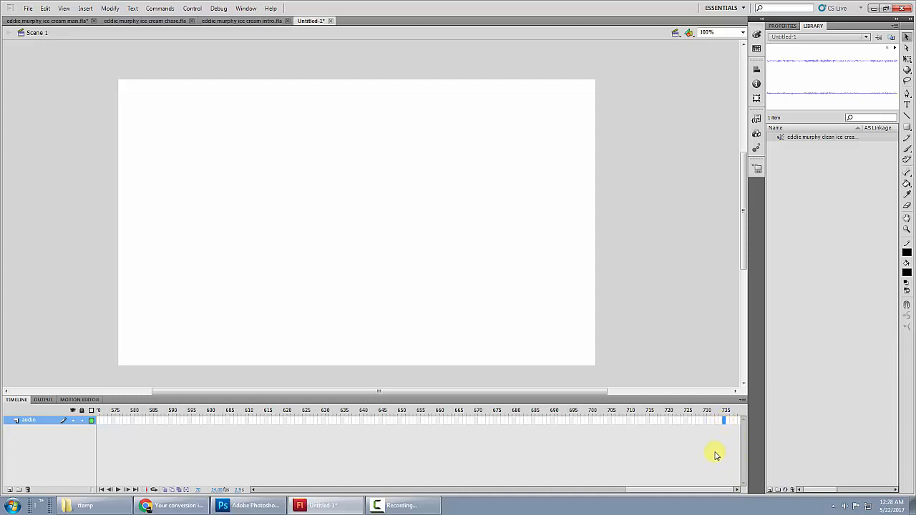
key("F5")
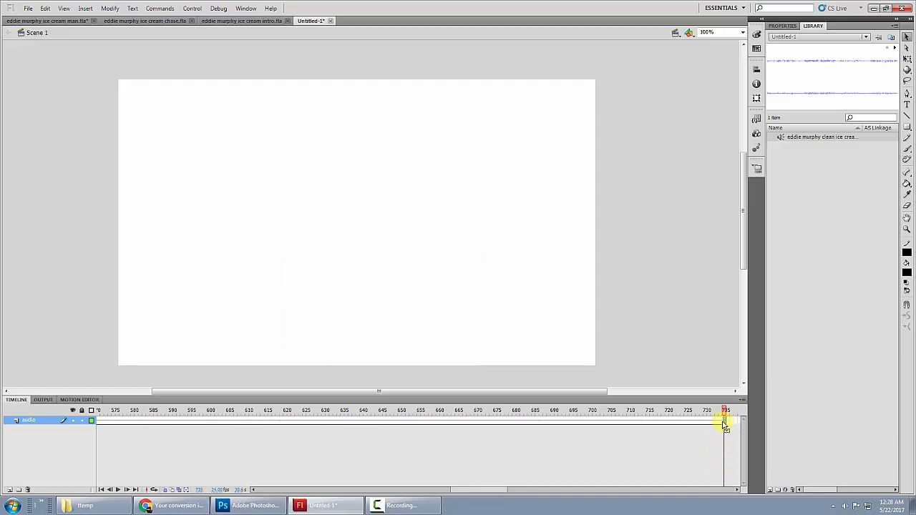
left_click_drag(499, 492, 732, 489)
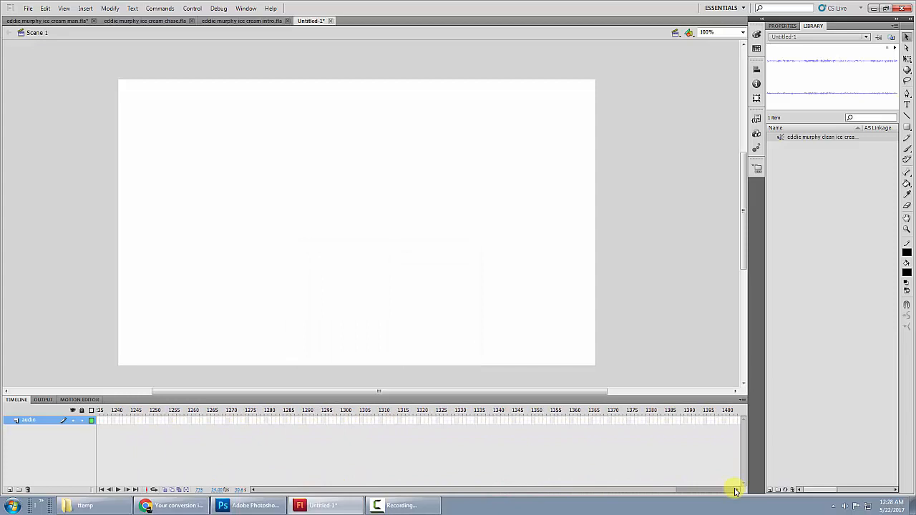
left_click(722, 422)
key("F5")
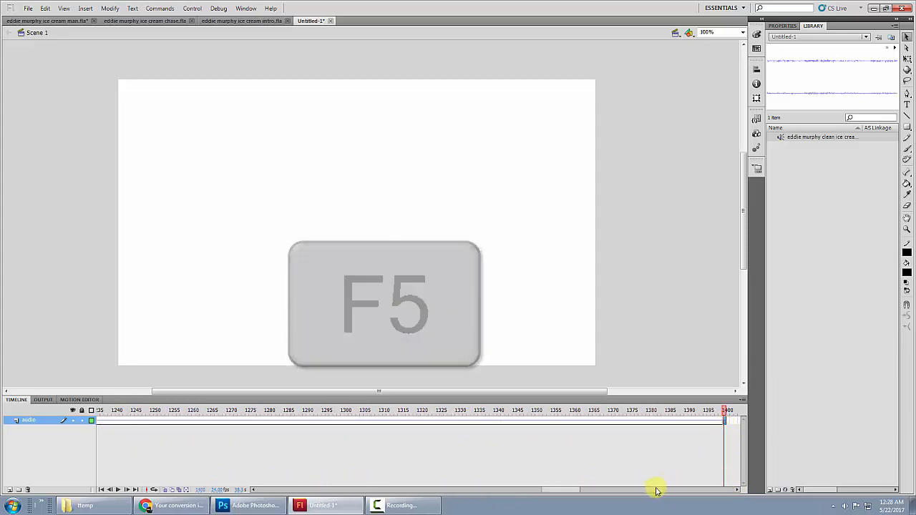
Extend the audio layer from frame 1400 to about frame 2060 by inserting frames
left_click_drag(573, 491, 732, 491)
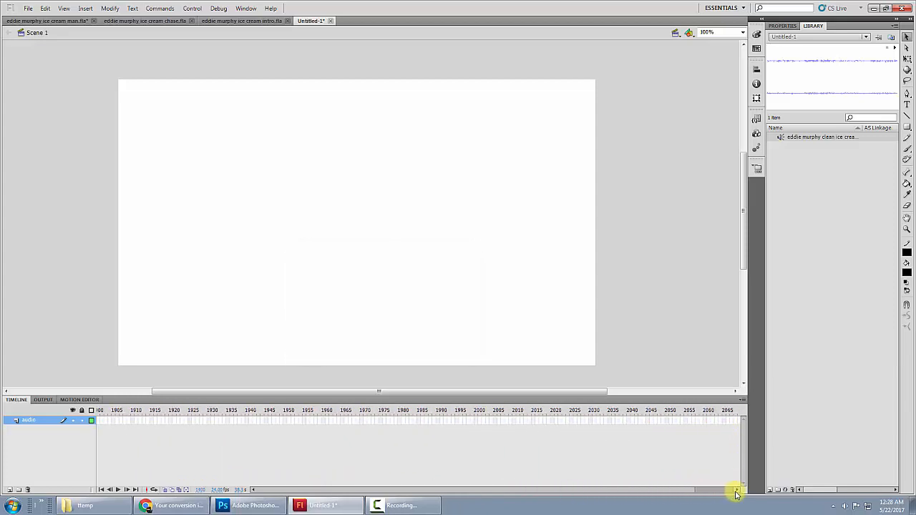
key("F5")
left_click(713, 421)
key("F5")
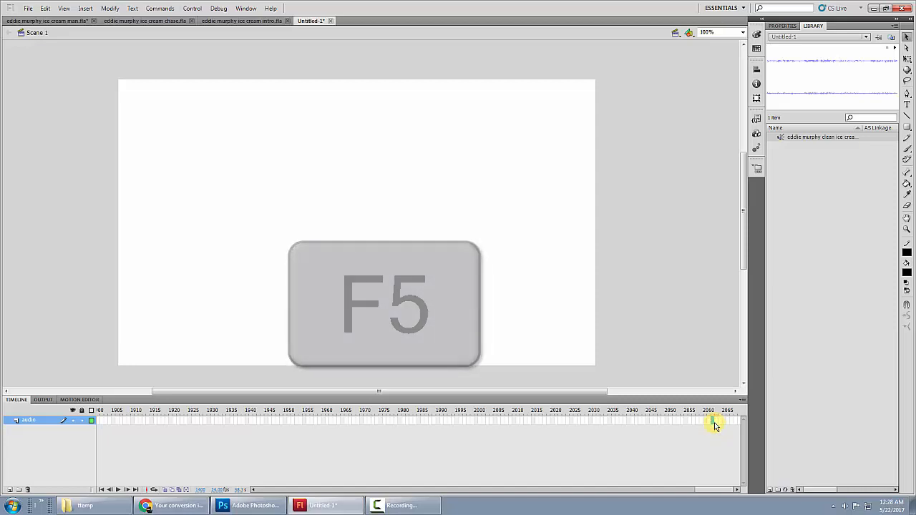
Insert further frames on the audio layer past the end of the sound's waveform, up to about frame 2265
left_click_drag(618, 491, 641, 475)
key("F5")
left_click(671, 423)
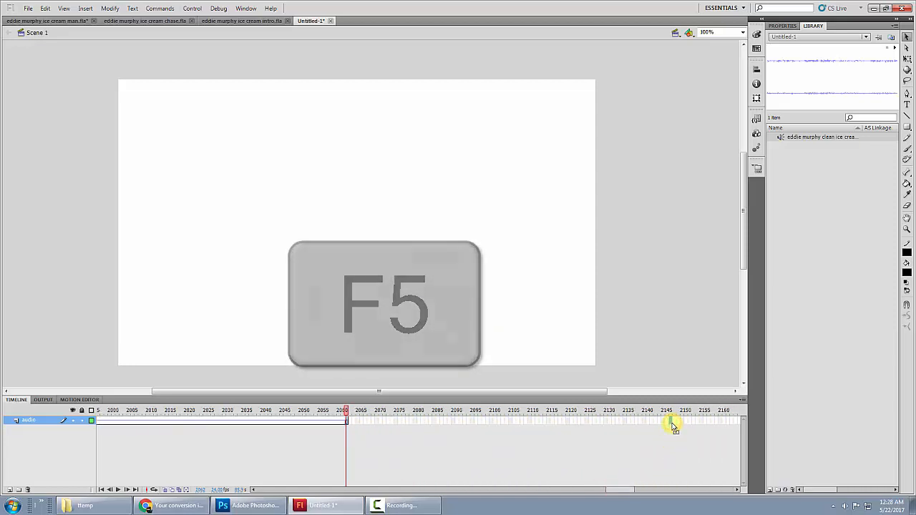
key("F5")
left_click_drag(607, 491, 642, 488)
left_click(666, 422)
key("F5")
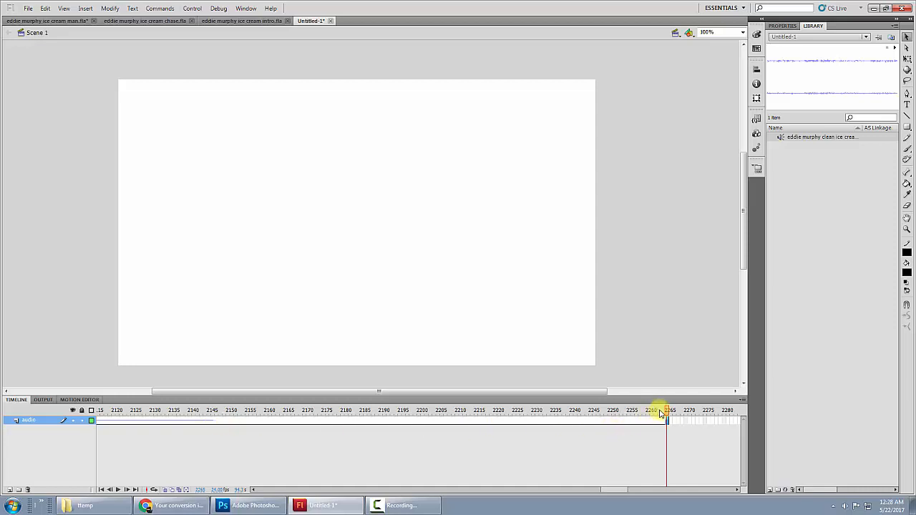
Remove the surplus frames on the audio layer from about frame 2203 to the end of the layer
left_click_drag(667, 413, 370, 413)
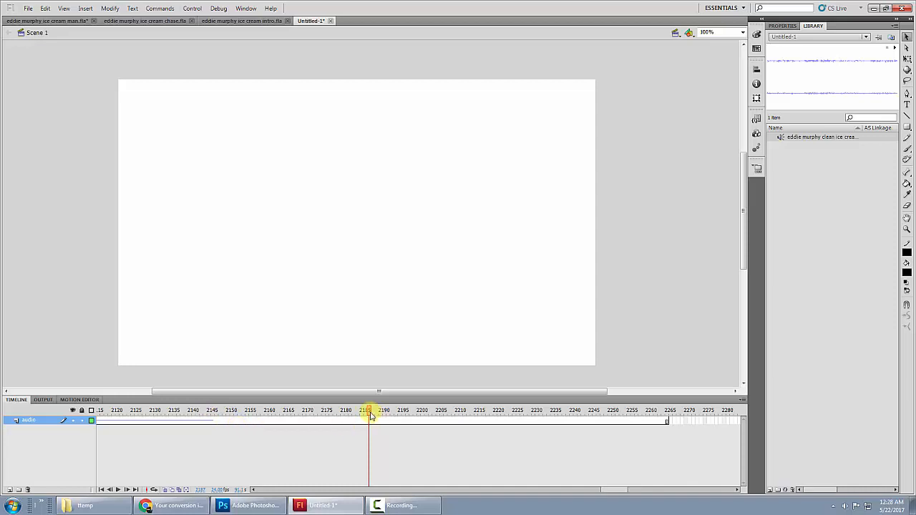
left_click_drag(371, 415, 427, 413)
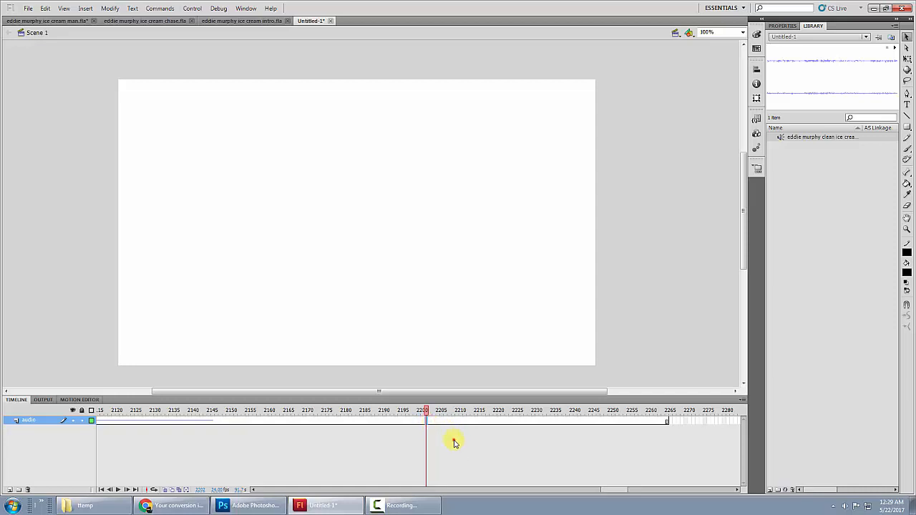
left_click_drag(431, 421, 664, 430)
right_click(563, 420)
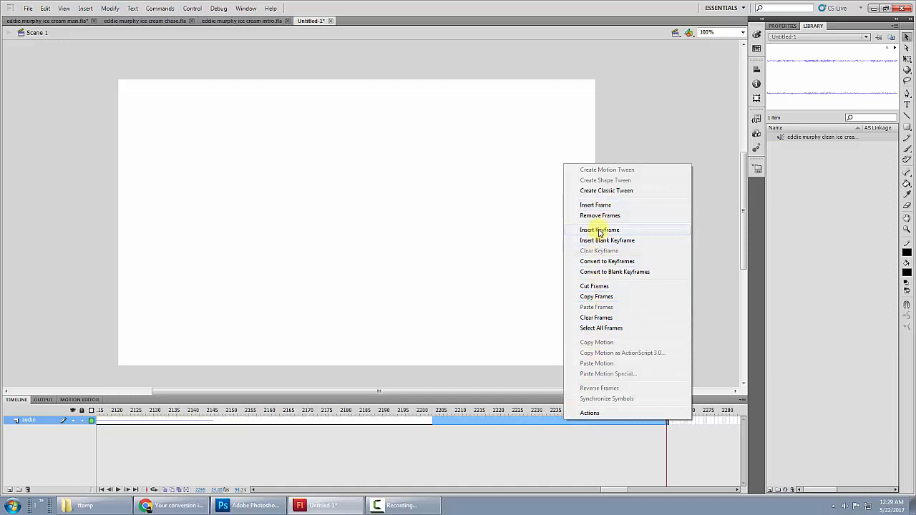
left_click(599, 217)
left_click(491, 445)
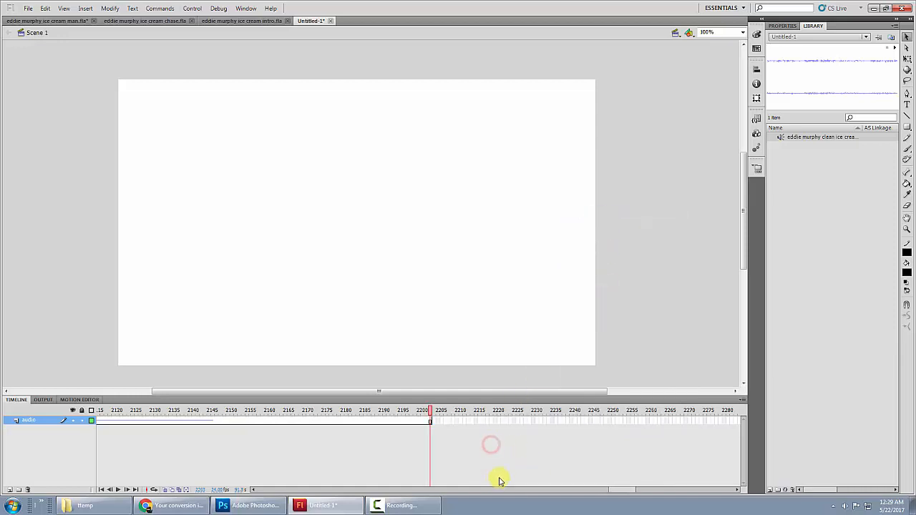
Add two new layers to the timeline and place the audio layer above them
left_click_drag(609, 491, 260, 503)
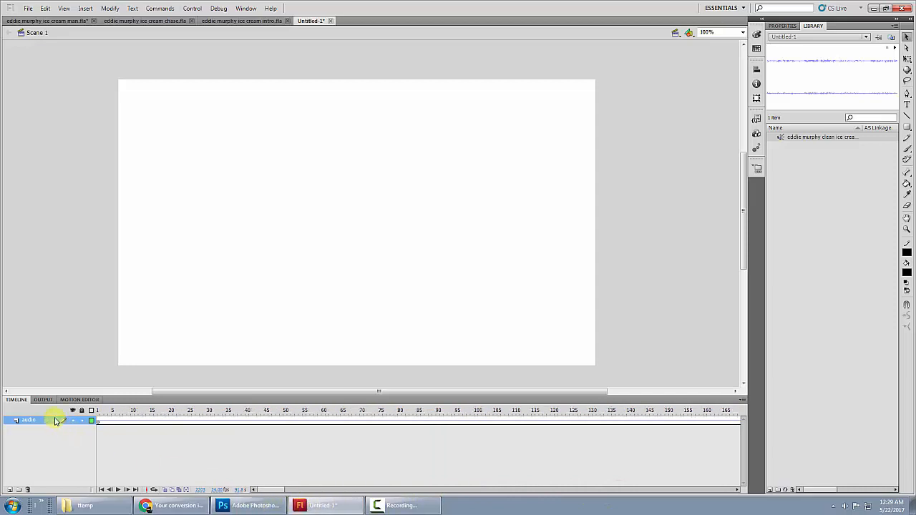
left_click(11, 490)
left_click(11, 491)
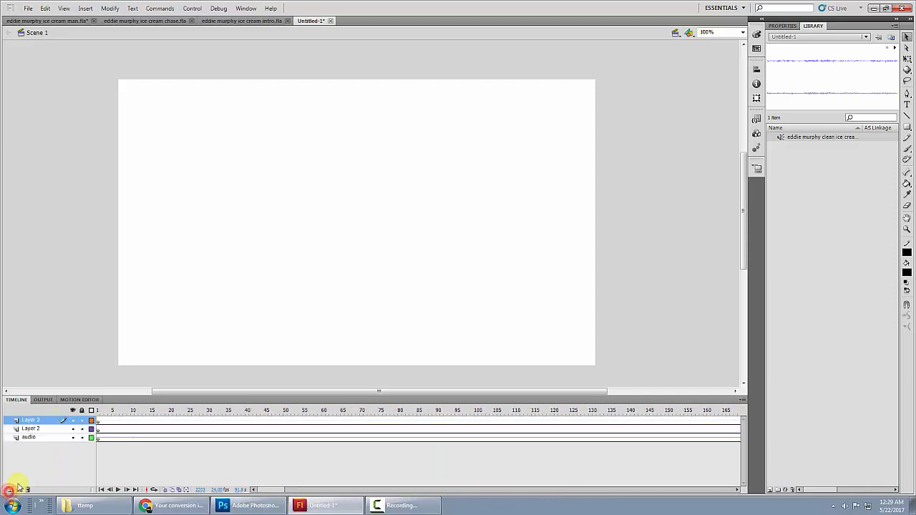
left_click(43, 428)
left_click_drag(43, 438, 50, 434)
left_click(46, 420)
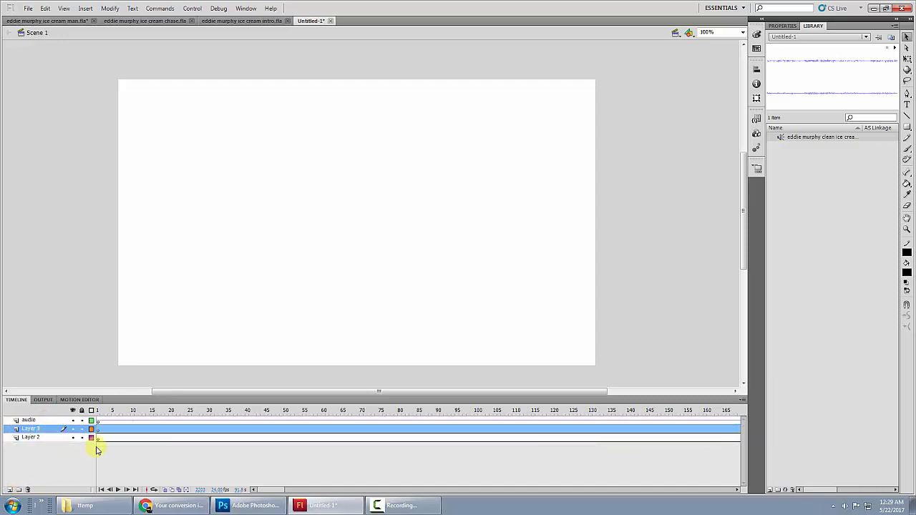
left_click(260, 463)
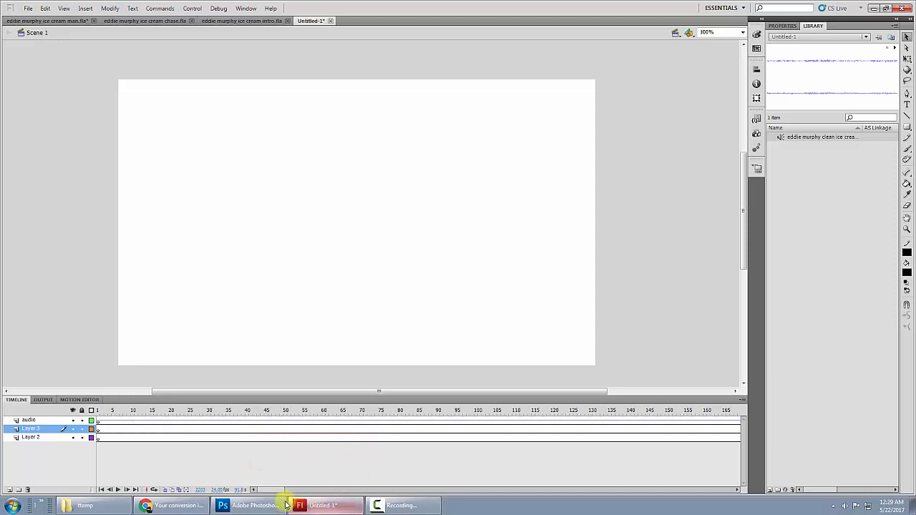
Check in the audio layer's sound properties that Sync is set to Stream, looking through the available sync options
left_click(426, 422)
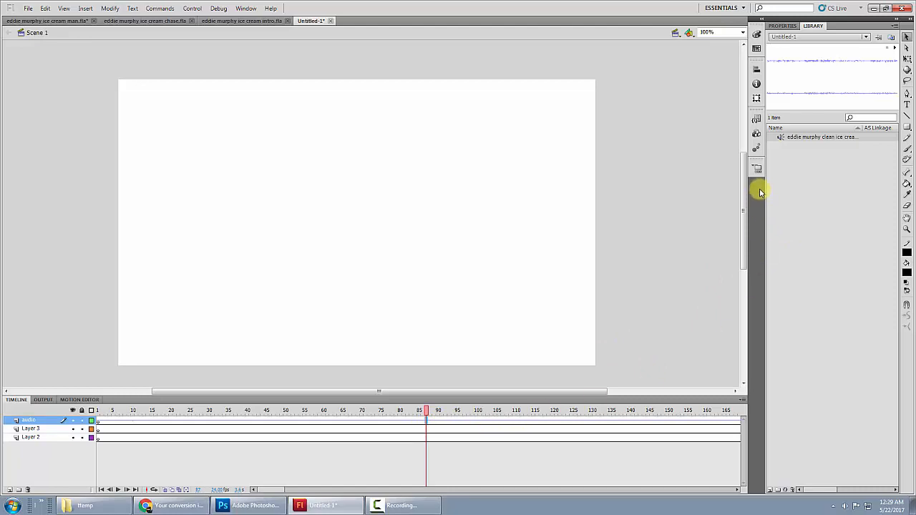
left_click(785, 27)
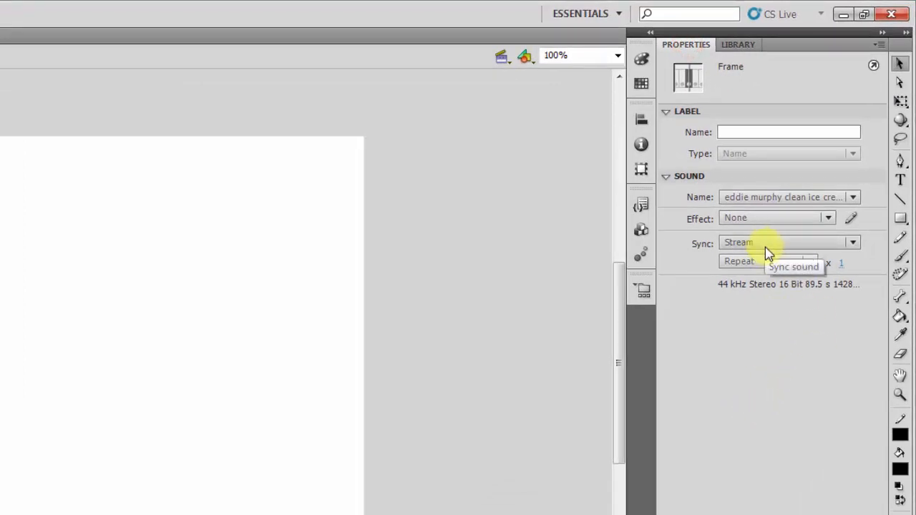
left_click(853, 243)
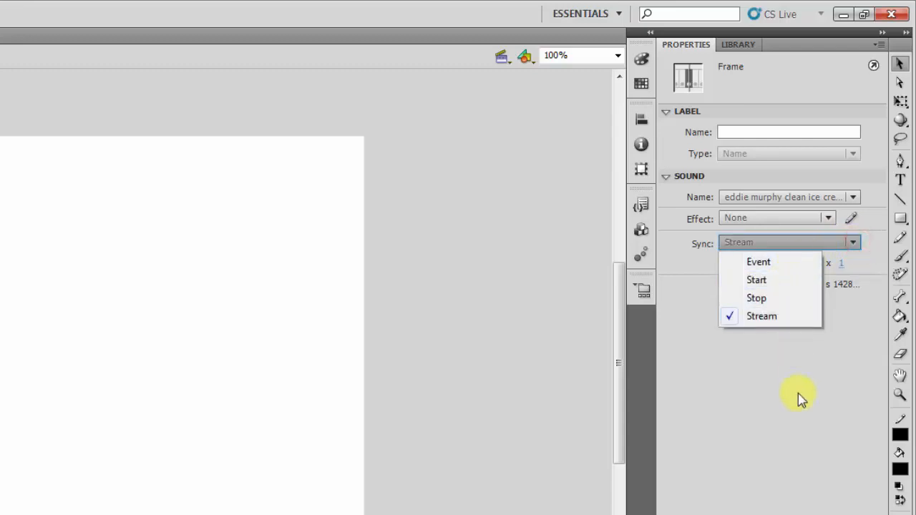
left_click(797, 416)
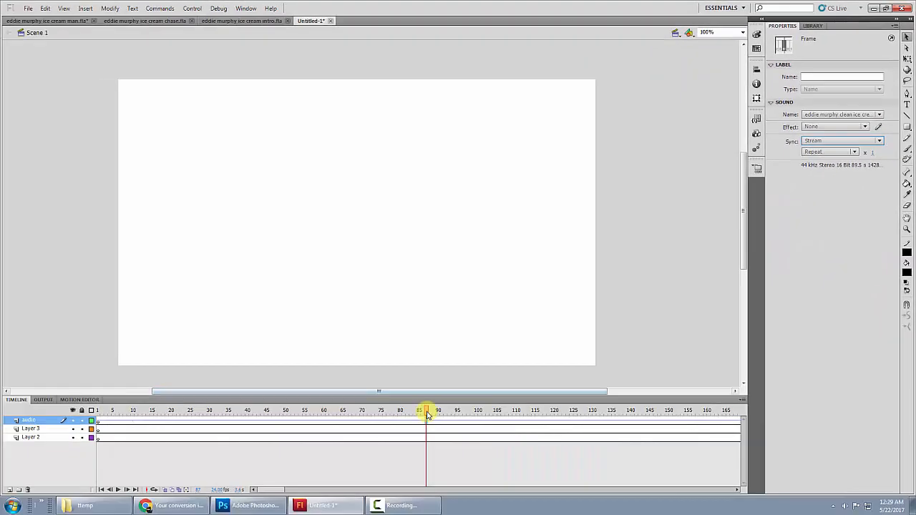
Scrub the playhead back along the timeline and play the animation from about frame 27 to hear the streamed audio
left_click_drag(429, 411, 407, 415)
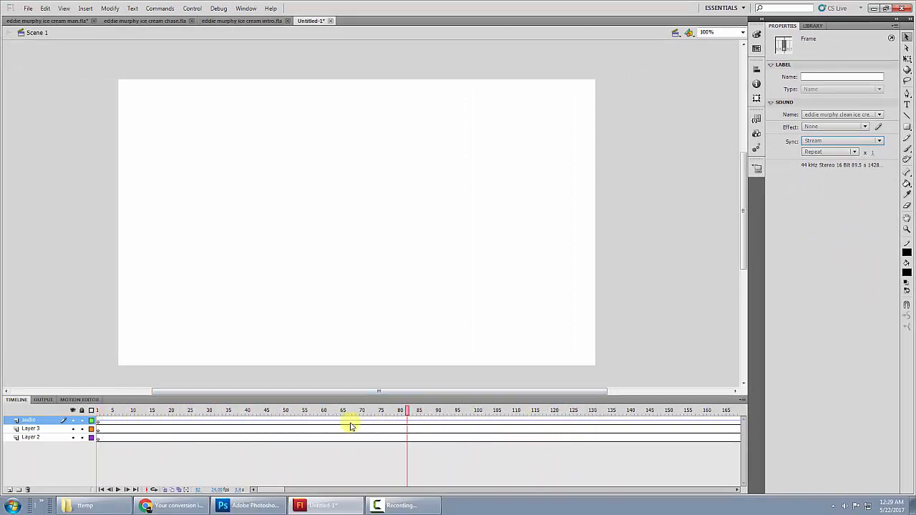
left_click_drag(351, 426, 199, 427)
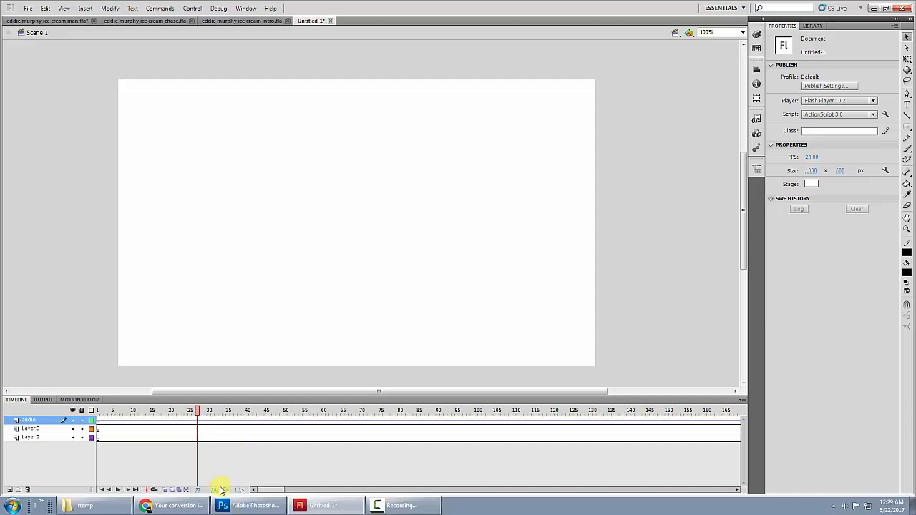
left_click(119, 491)
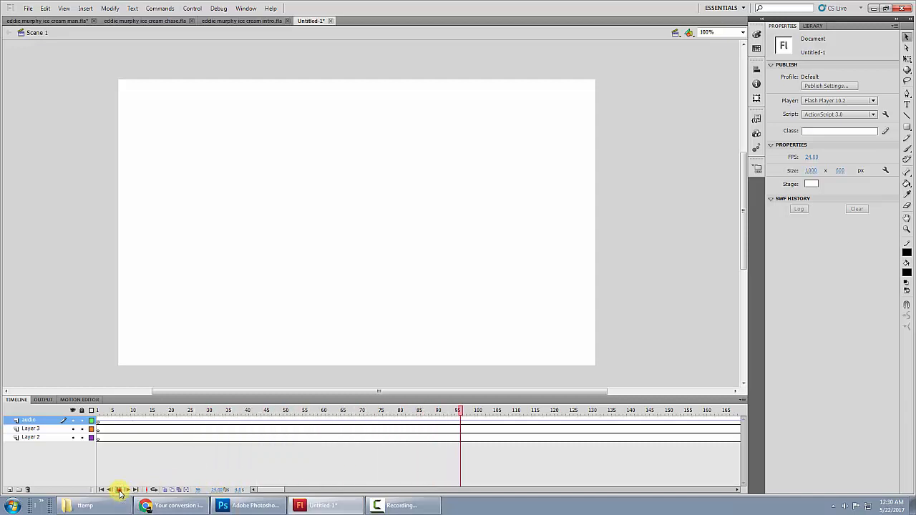
left_click(119, 491)
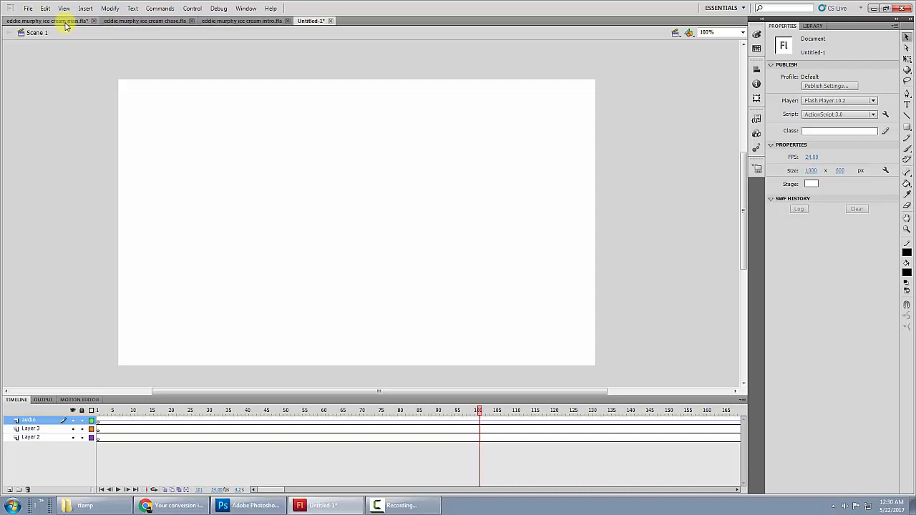
View the finished documents eddie murphy ice cream man.fla and eddie murphy ice cream chase.fla, with the chase at its first frame
left_click(63, 21)
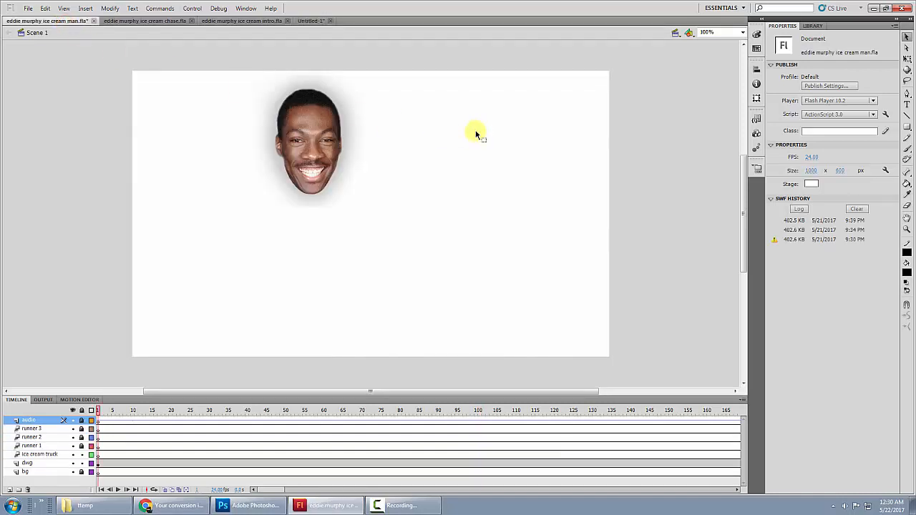
left_click(139, 22)
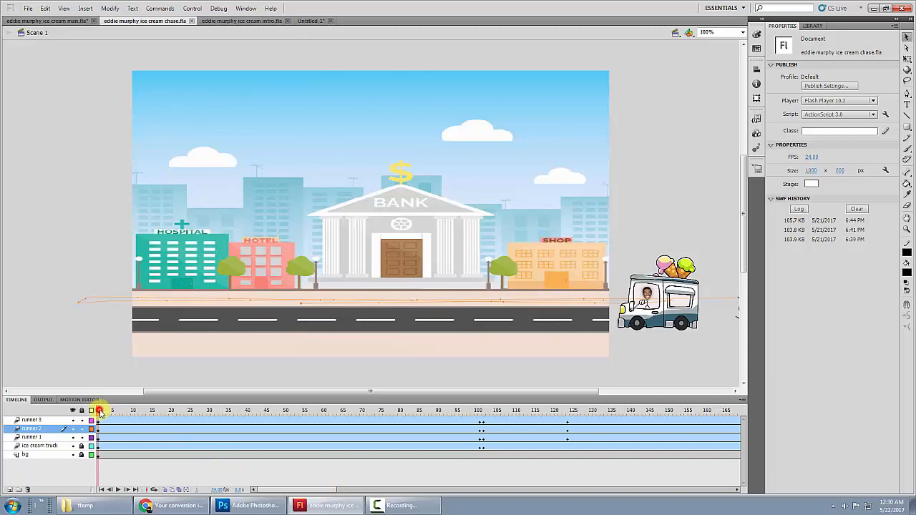
mouse_move(99, 413)
left_mouse_down()
mouse_move(171, 412)
mouse_move(95, 415)
left_mouse_up()
Switch to the ttemp folder in Windows Explorer, preview Ice_Cream_Van.png, and close the preview
left_click(80, 505)
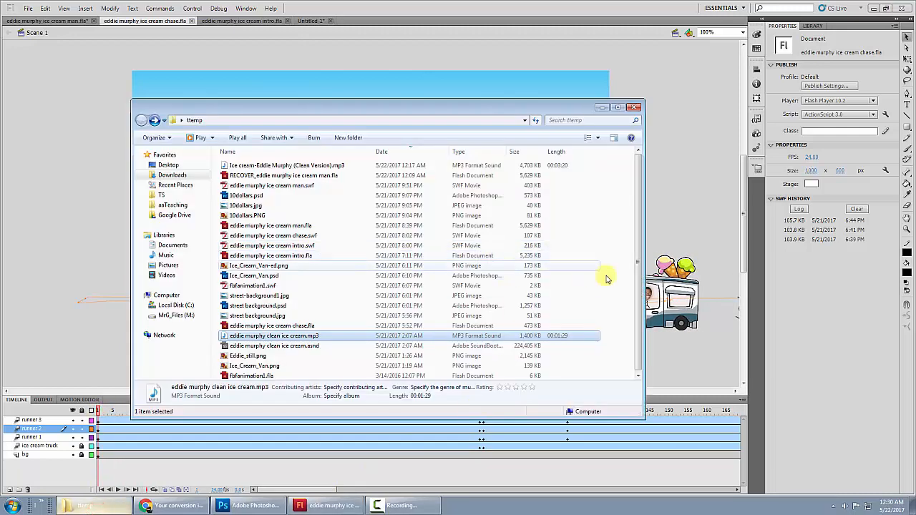
left_click_drag(638, 300, 635, 308)
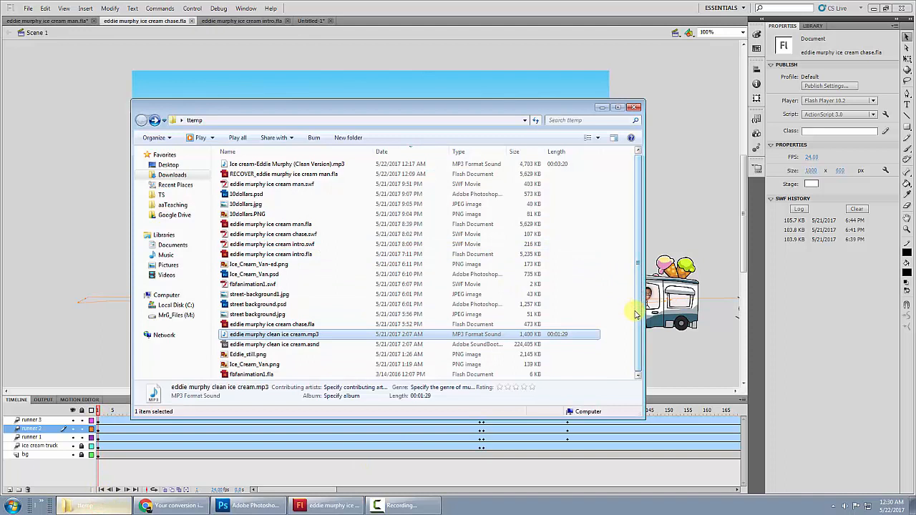
left_click(252, 364)
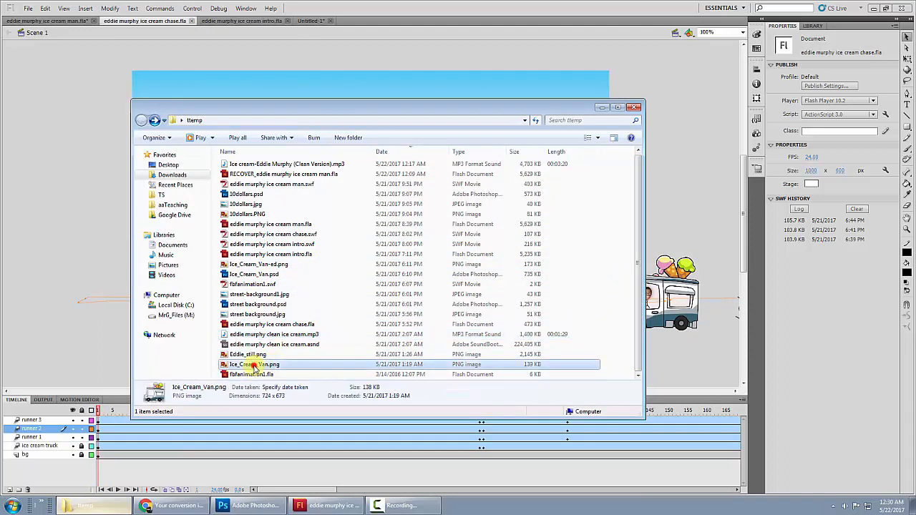
double_click(256, 365)
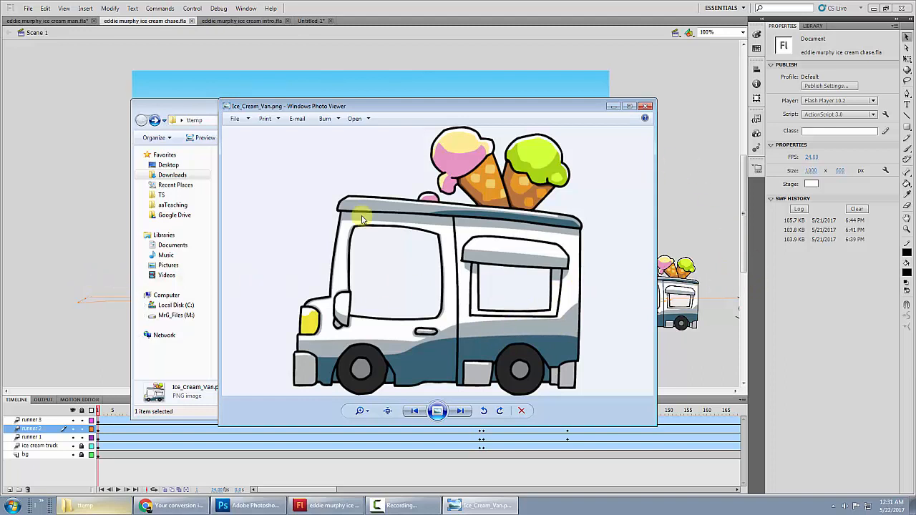
left_click(645, 109)
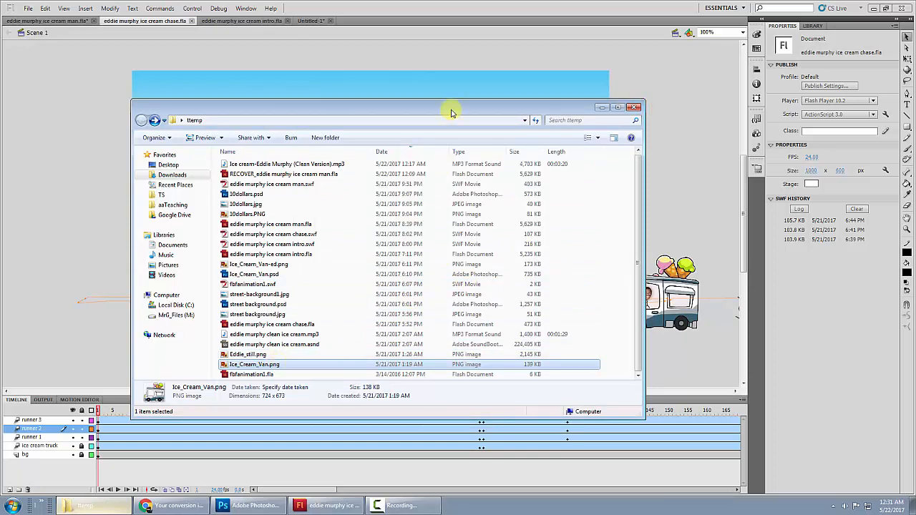
Move the folder window aside and open Ice_Cream_Van.psd in Photoshop to view the edited van
left_click_drag(446, 112, 403, 115)
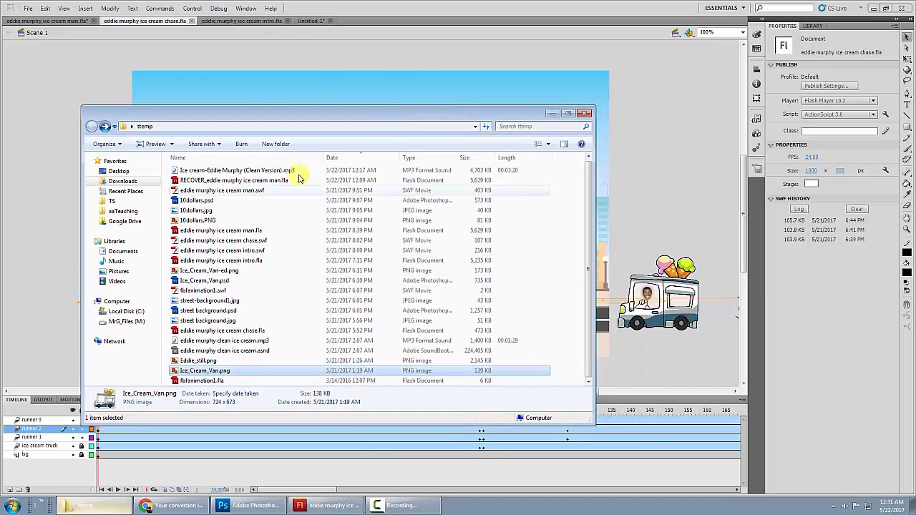
left_click_drag(301, 119, 316, 117)
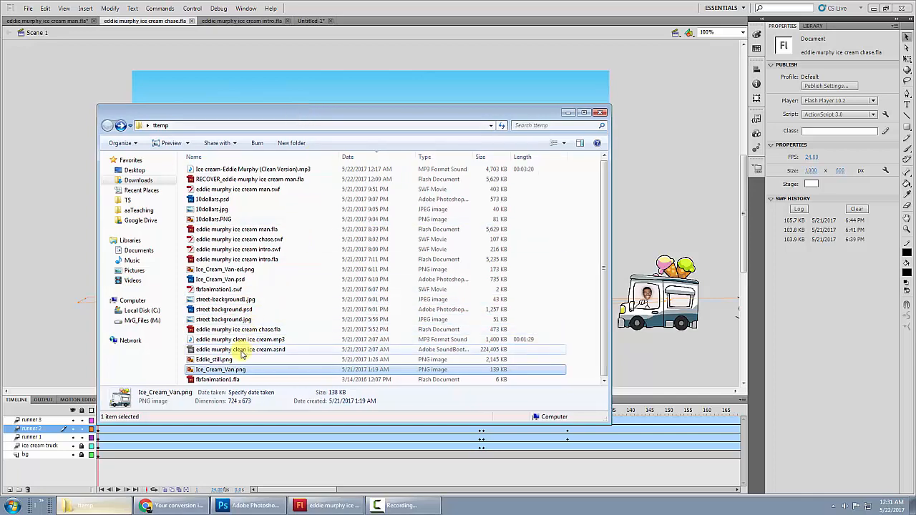
double_click(228, 279)
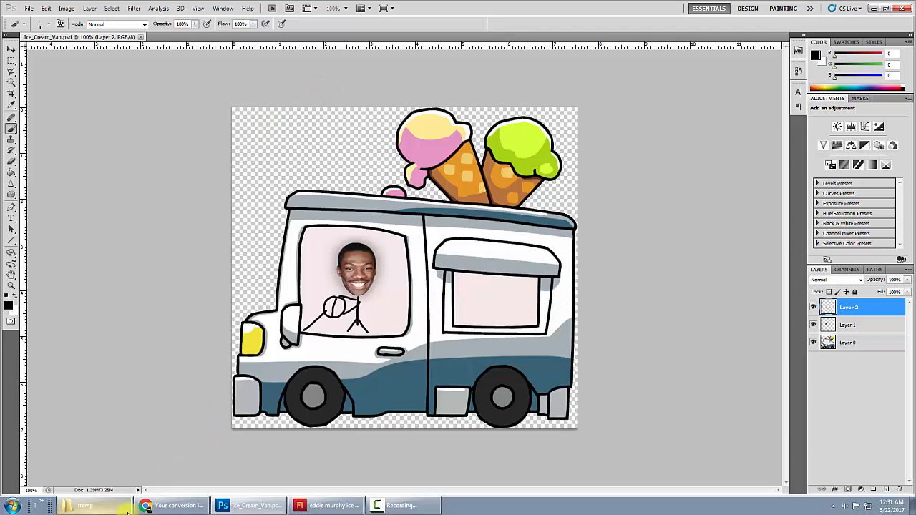
Return to the ttemp folder, preview street background.jpg, and open street background.psd in Photoshop for comparison
left_click(84, 506)
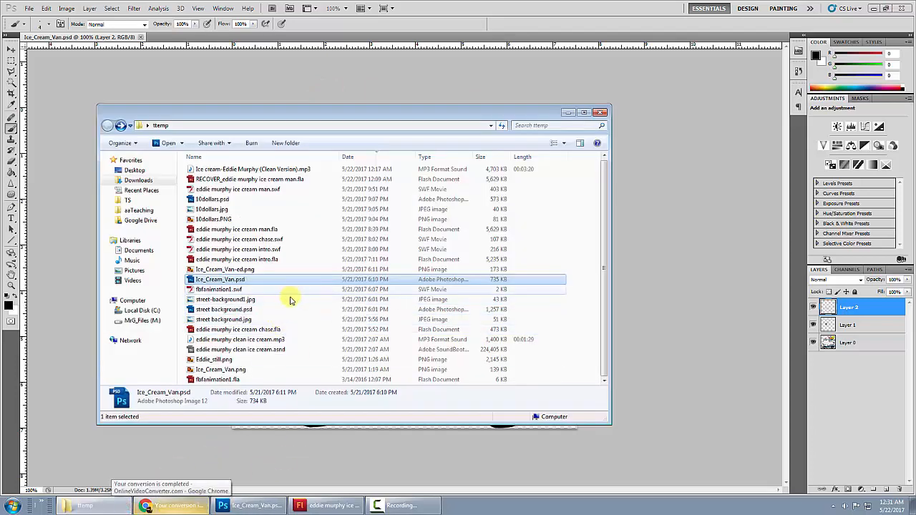
double_click(236, 319)
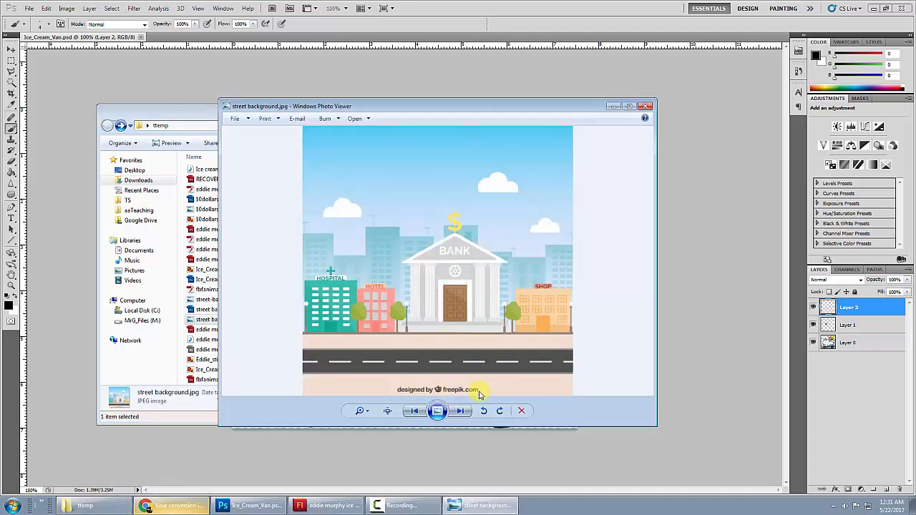
left_click(211, 309)
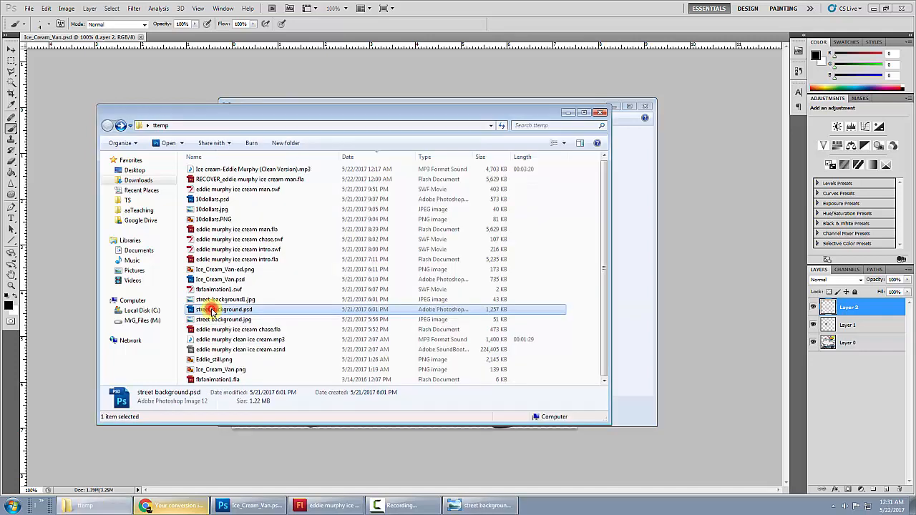
double_click(211, 310)
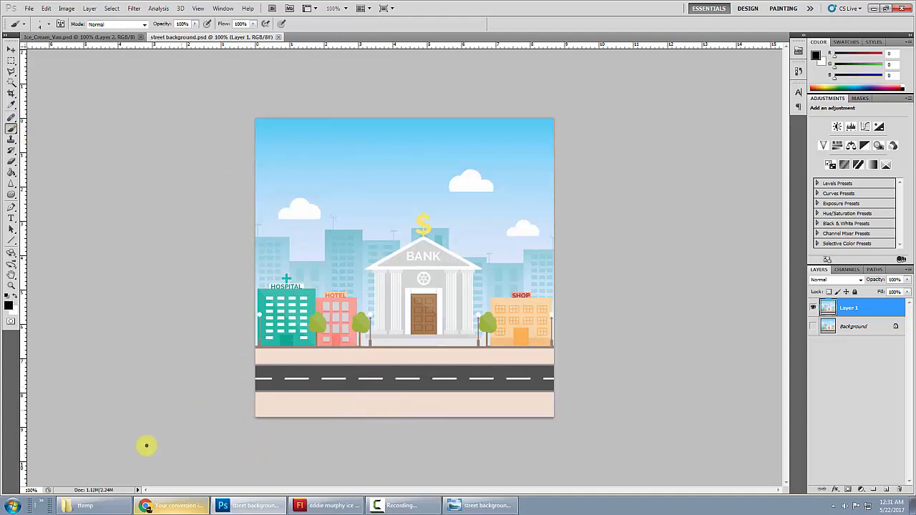
Return to the ttemp folder and preview the banknote images 10dollars.PNG and 10dollars.jpg
left_click(106, 506)
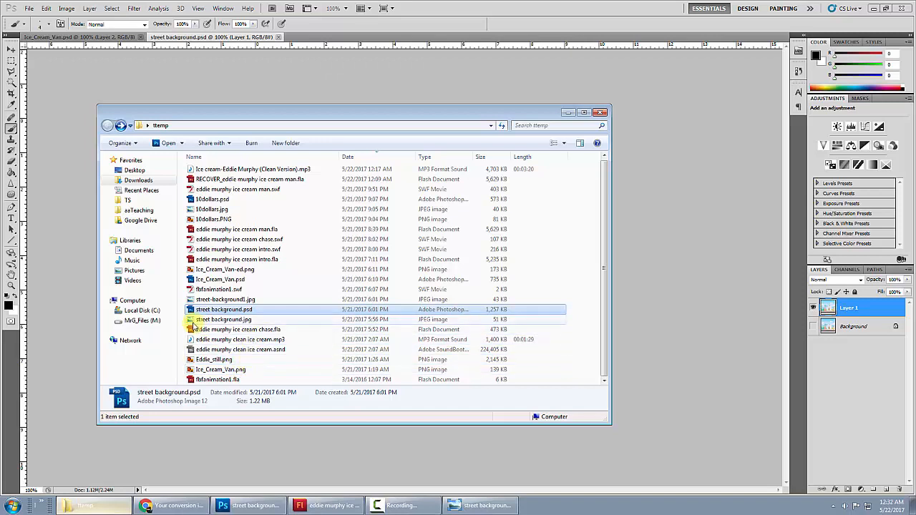
left_click(234, 271)
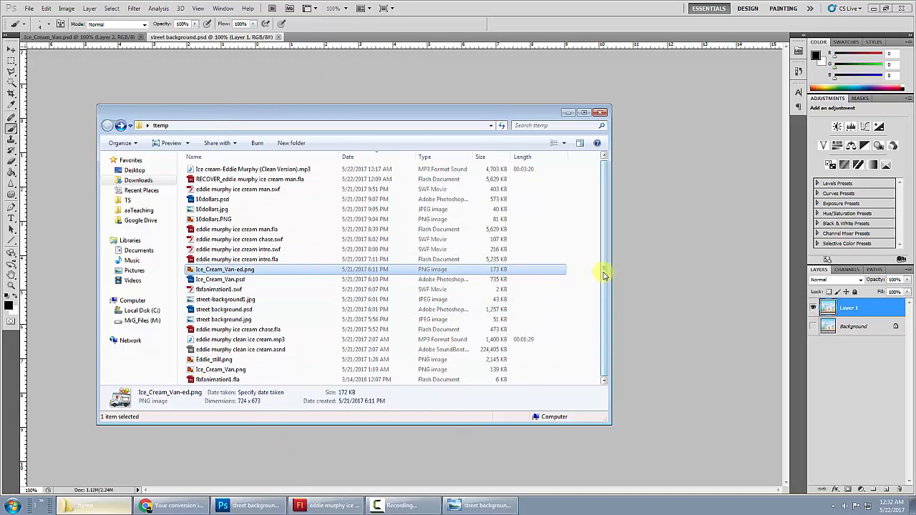
double_click(219, 222)
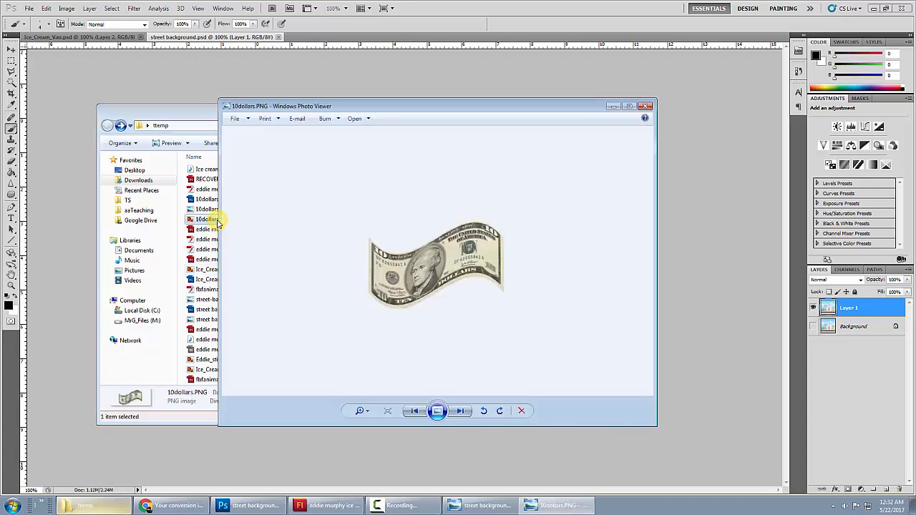
left_click(647, 106)
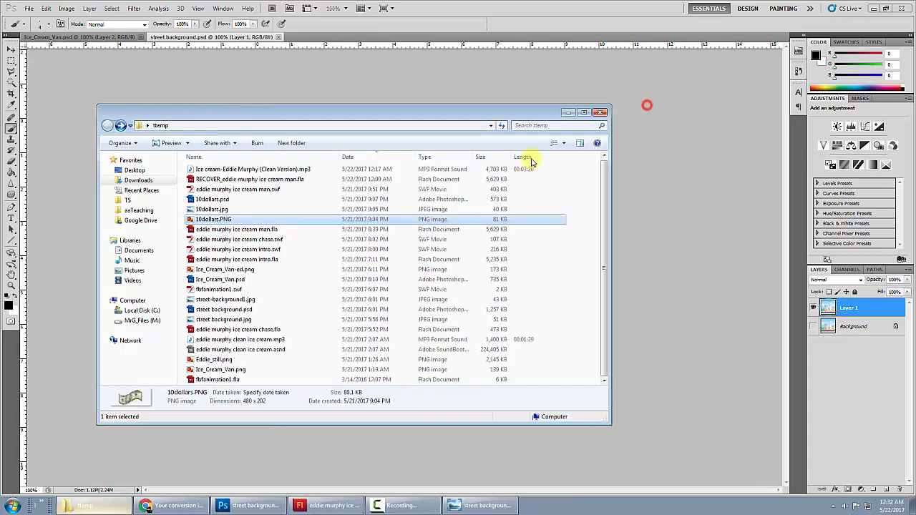
double_click(215, 209)
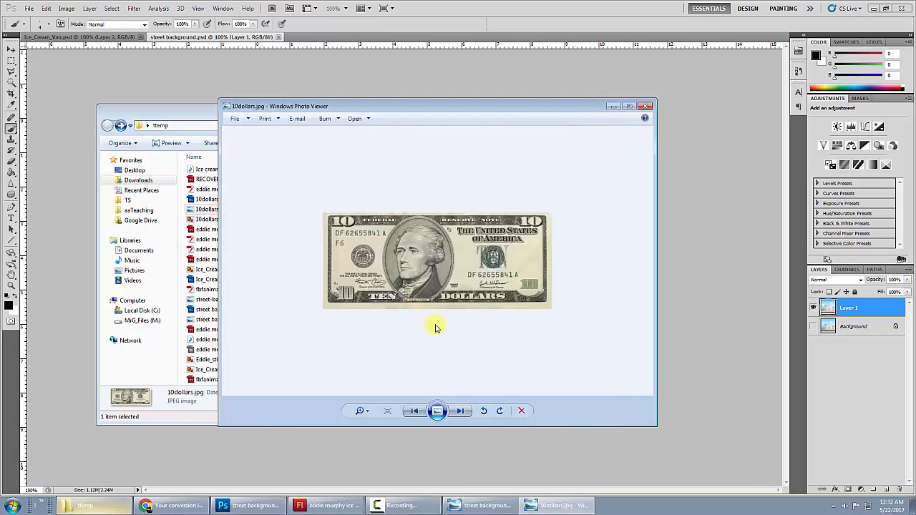
Close the banknote preview, open 10dollars.psd in Photoshop, and compare the original Background banknote with the warped one on Layer 1
left_click(646, 107)
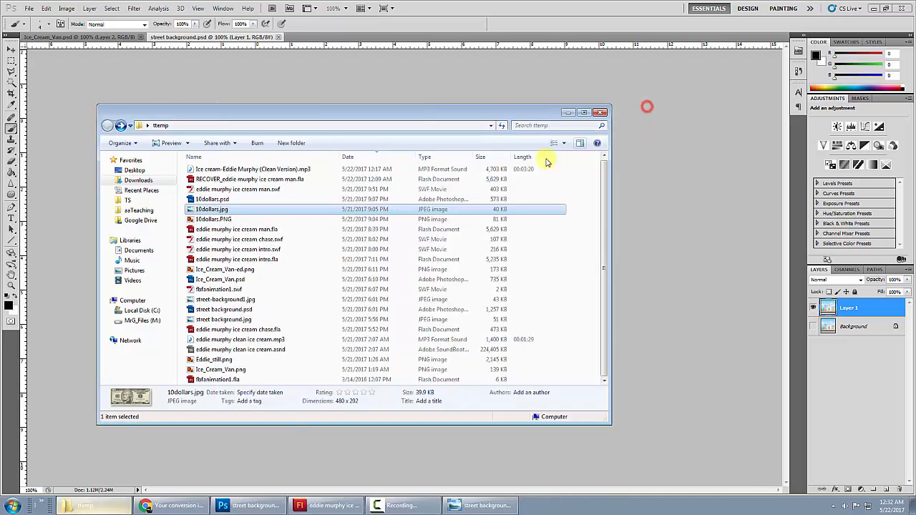
left_click(218, 200)
double_click(218, 201)
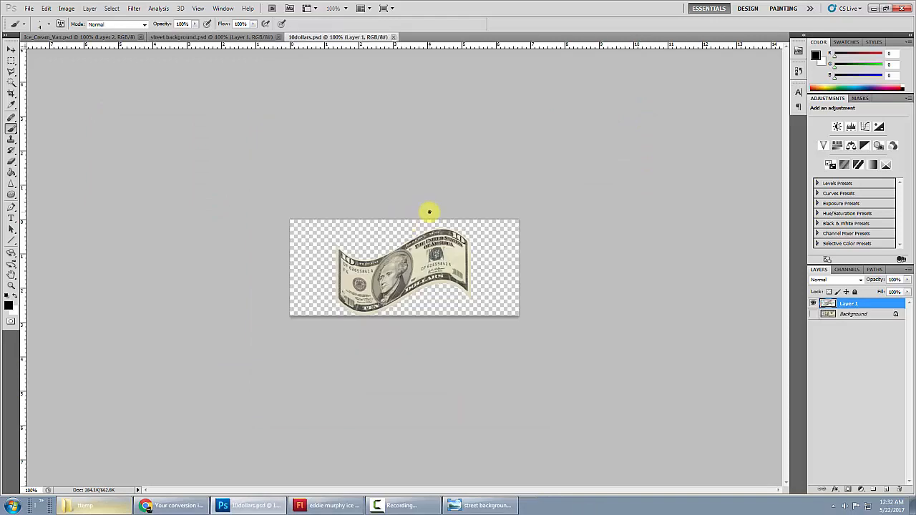
left_click(813, 304)
left_click(813, 314)
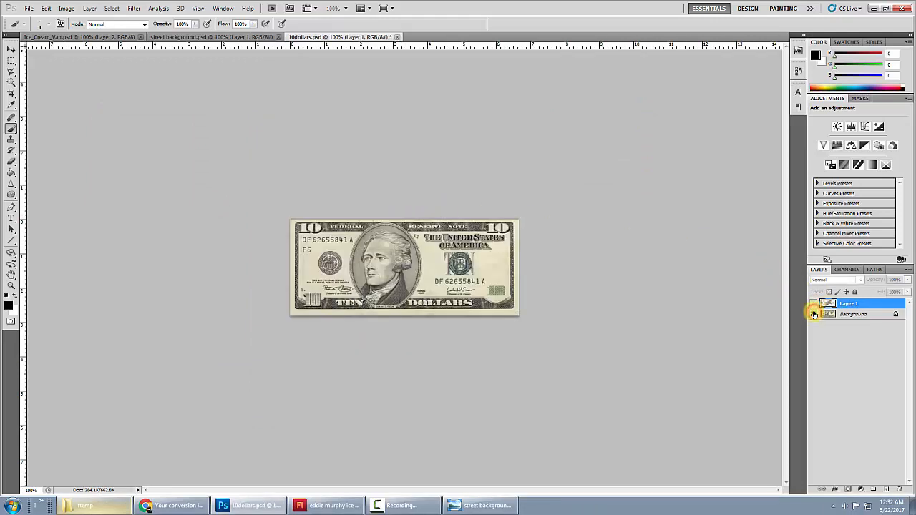
left_click(814, 314)
left_click(813, 303)
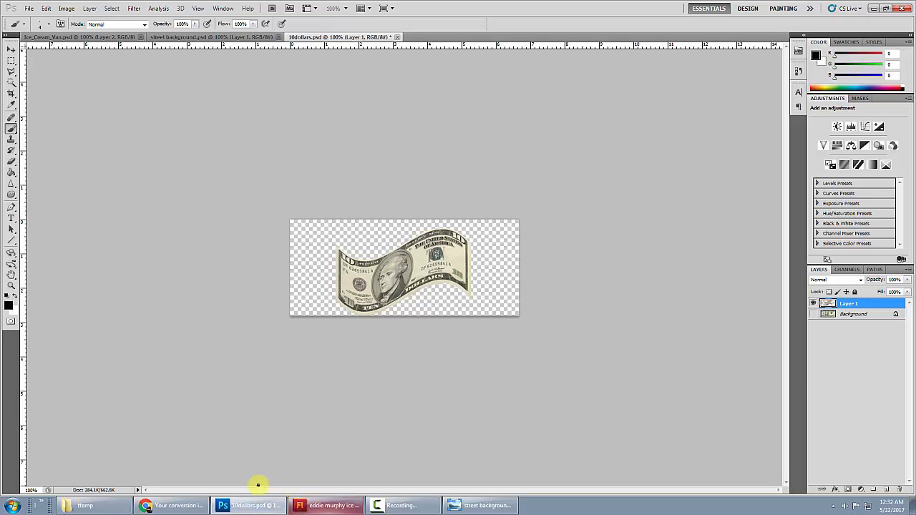
Switch to Flash, preview 10dollars.PNG from the ttemp folder, and put the preview and folder window away
left_click(319, 505)
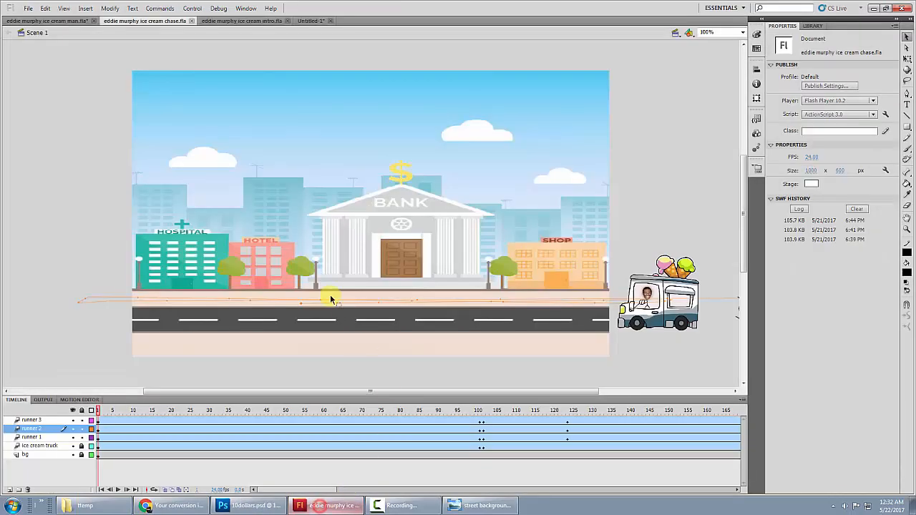
left_click(93, 505)
double_click(212, 219)
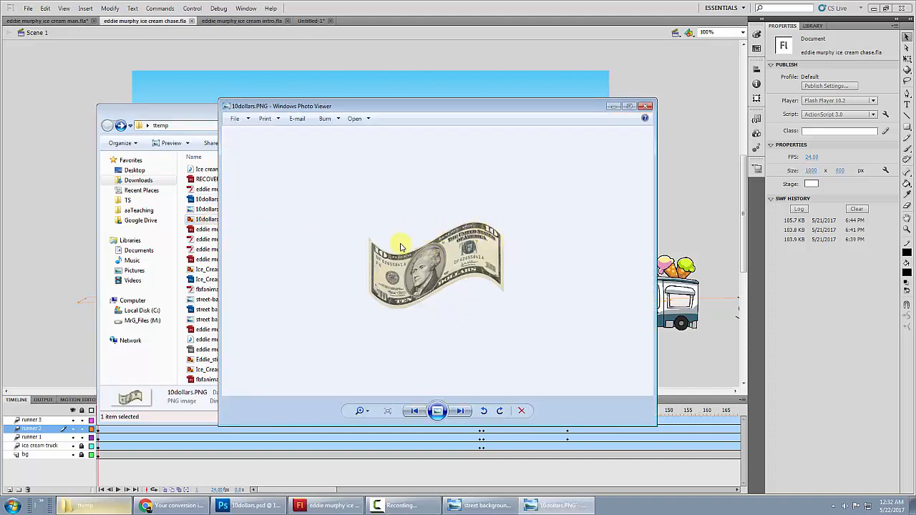
left_click(645, 106)
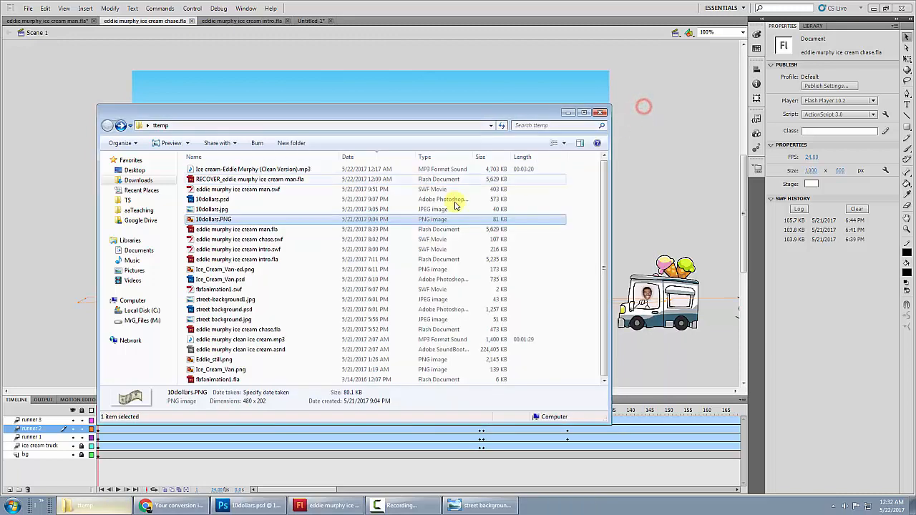
left_click(567, 115)
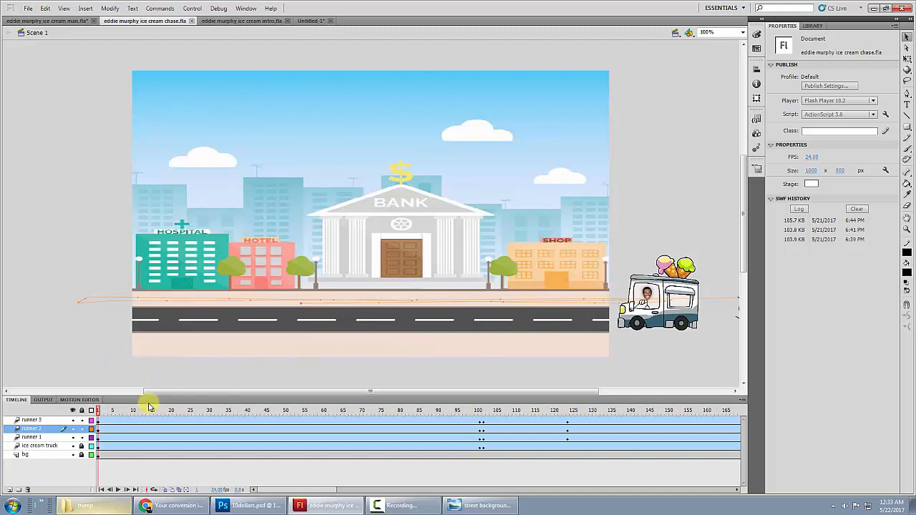
Scrub the chase animation to frame 45, open fbfanimation1.fla from the ttemp folder, and scrub its run cycle back to frame 1
left_click_drag(98, 413, 266, 413)
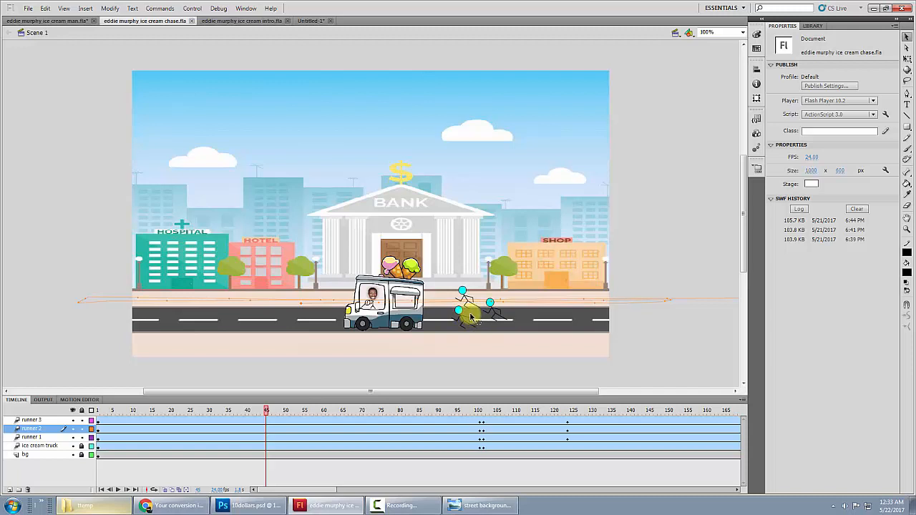
left_click(104, 504)
left_click(189, 219)
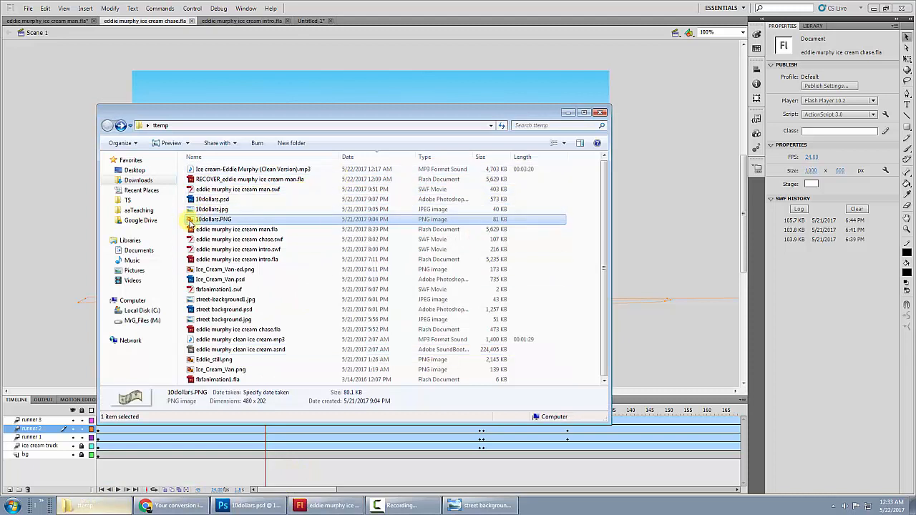
double_click(234, 380)
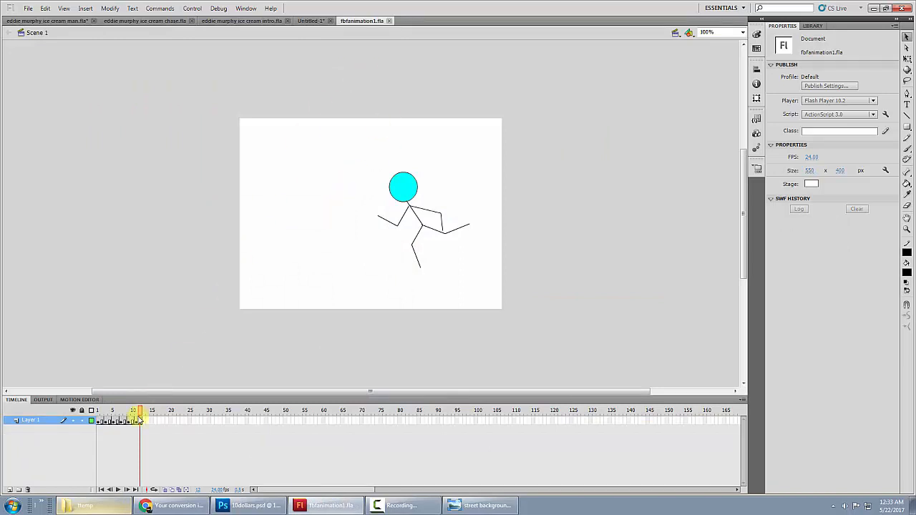
left_click_drag(139, 418, 88, 411)
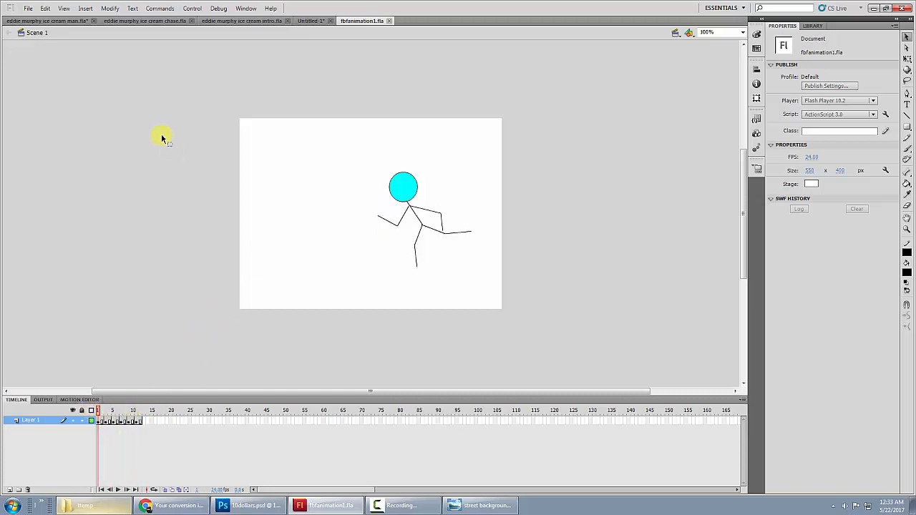
Return to eddie murphy ice cream chase.fla and inspect Symbol 4, runner 1s and runner 1 in its library
left_click(130, 20)
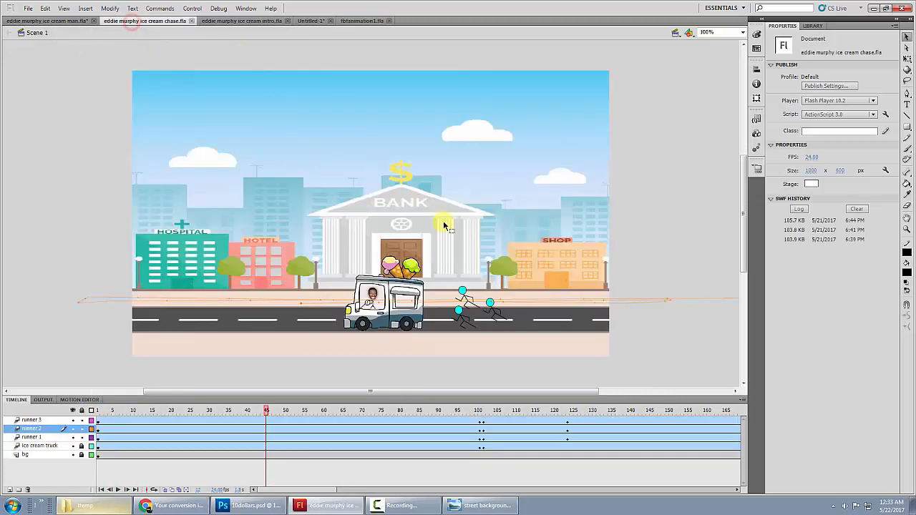
left_click(812, 25)
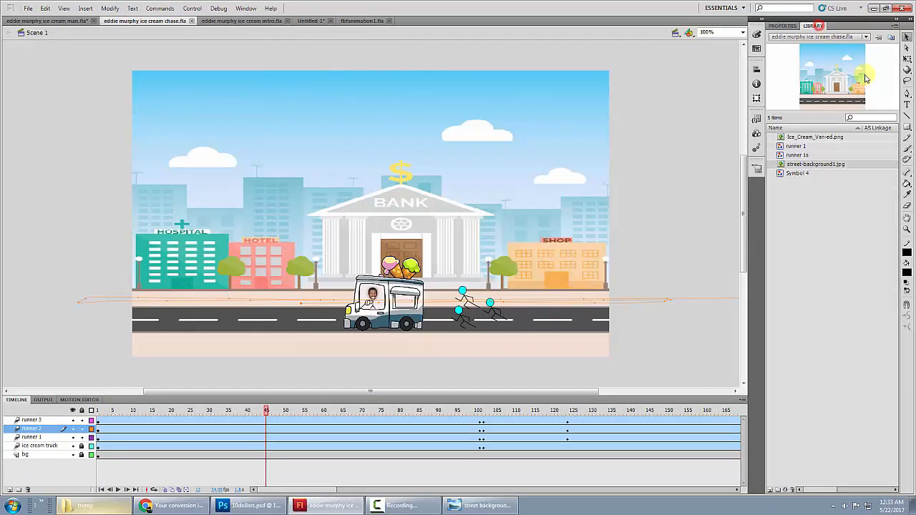
left_click(795, 173)
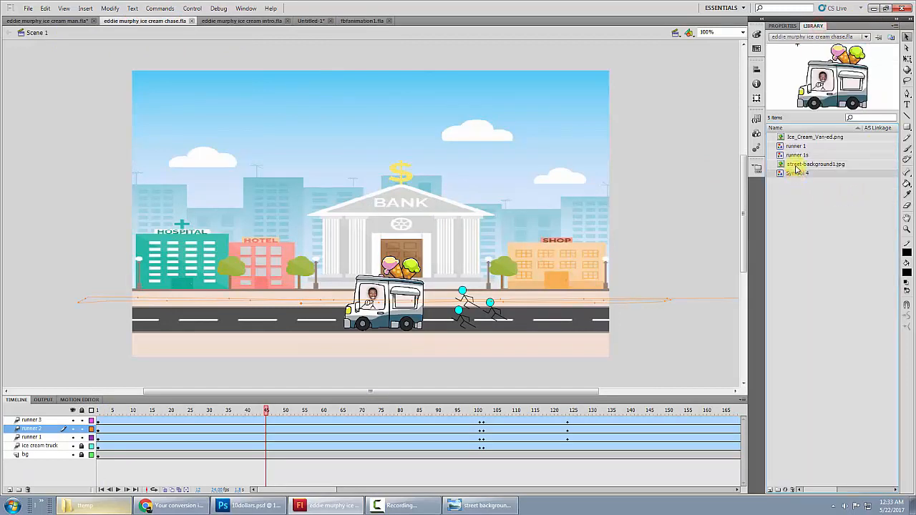
left_click(795, 154)
left_click(795, 146)
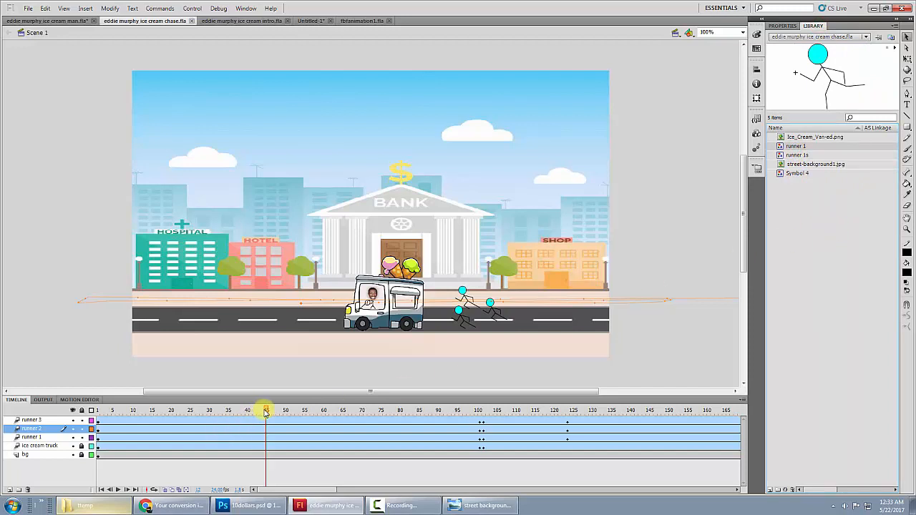
Scrub the chase animation to frame 124 and back to frame 1, test the movie, and close its playback window
left_click_drag(265, 410, 567, 408)
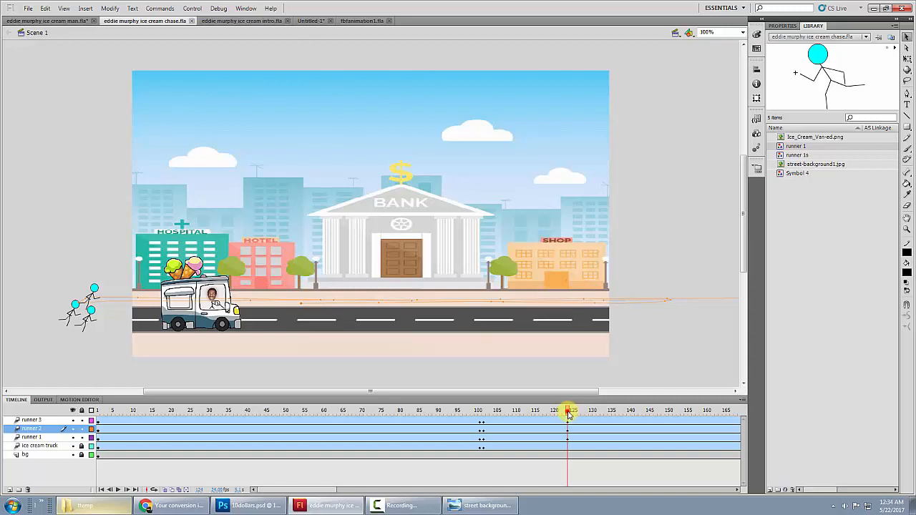
left_click_drag(569, 414, 98, 418)
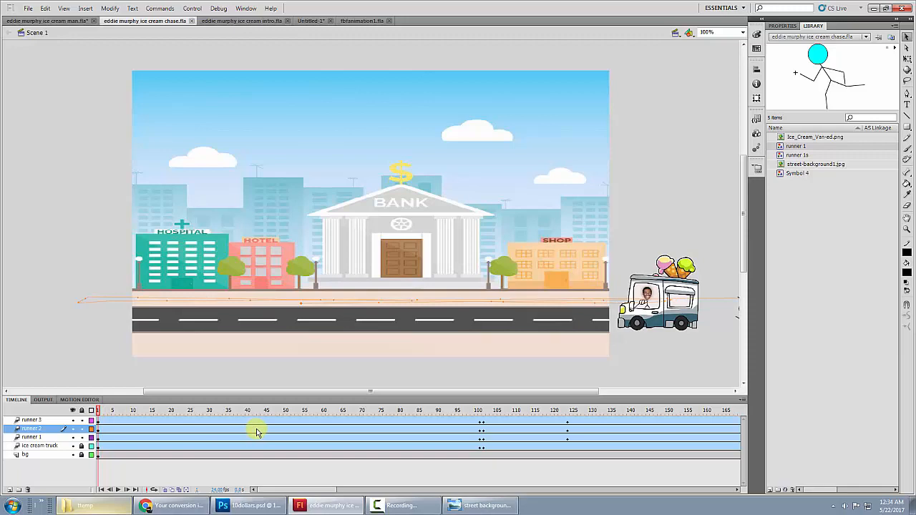
key("ctrl+Return")
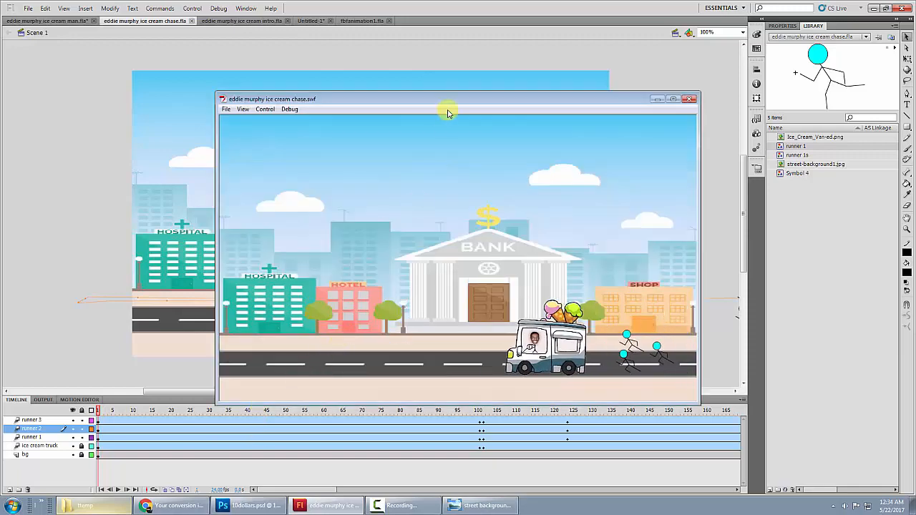
left_click_drag(437, 100, 379, 83)
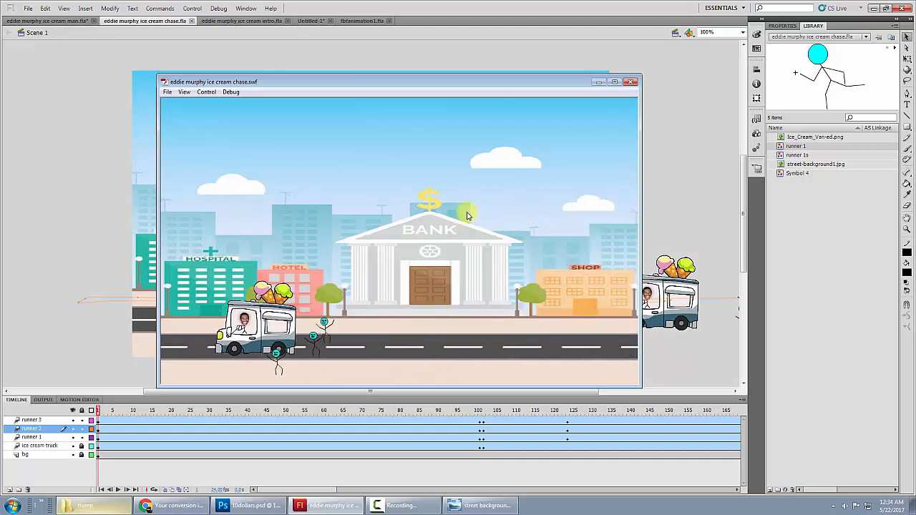
left_click(629, 81)
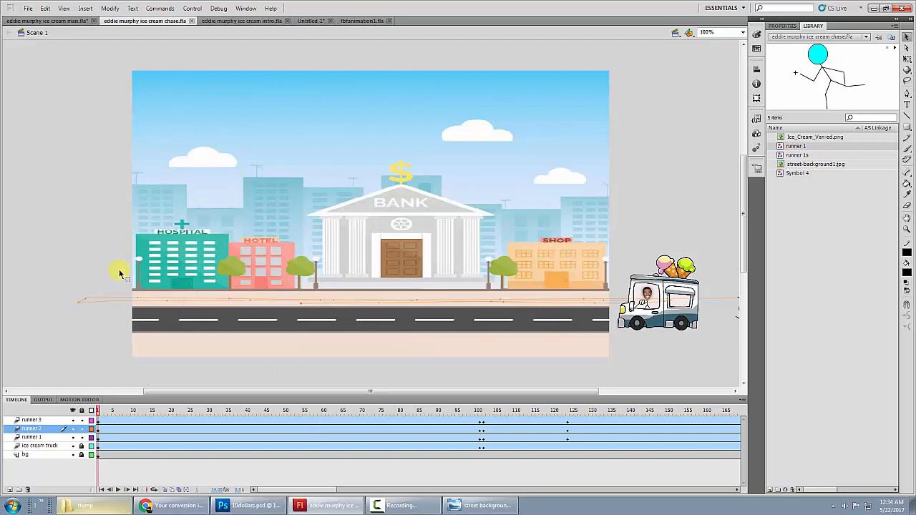
Switch to eddie murphy ice cream intro.fla, test the movie to watch the intro, and close its playback window
left_click(245, 22)
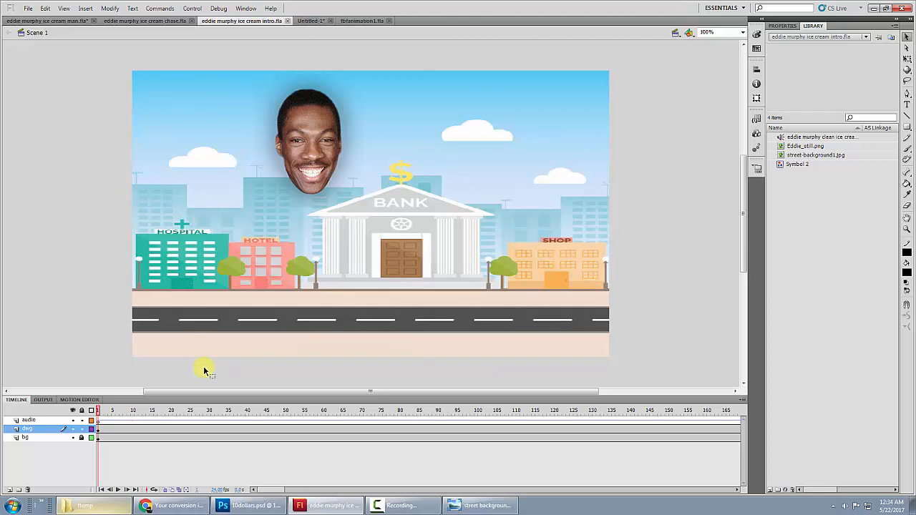
key("ctrl+Return")
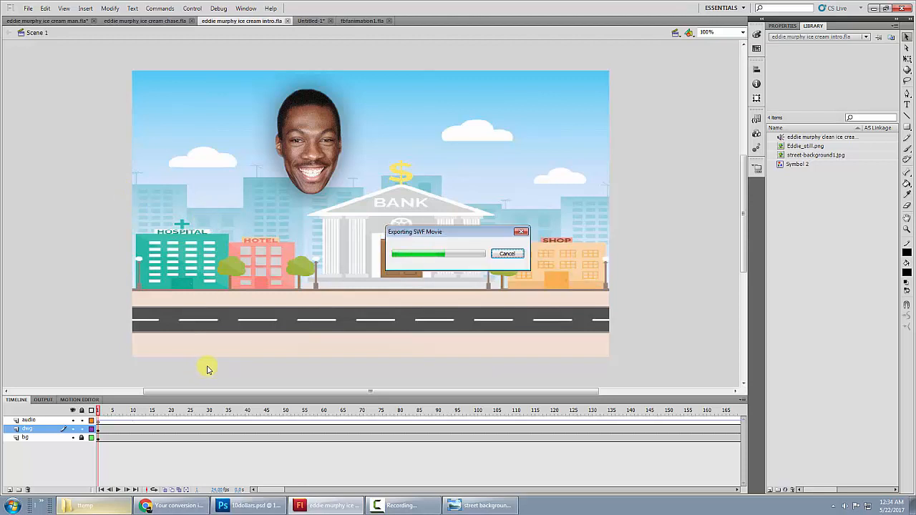
left_click_drag(504, 101, 408, 70)
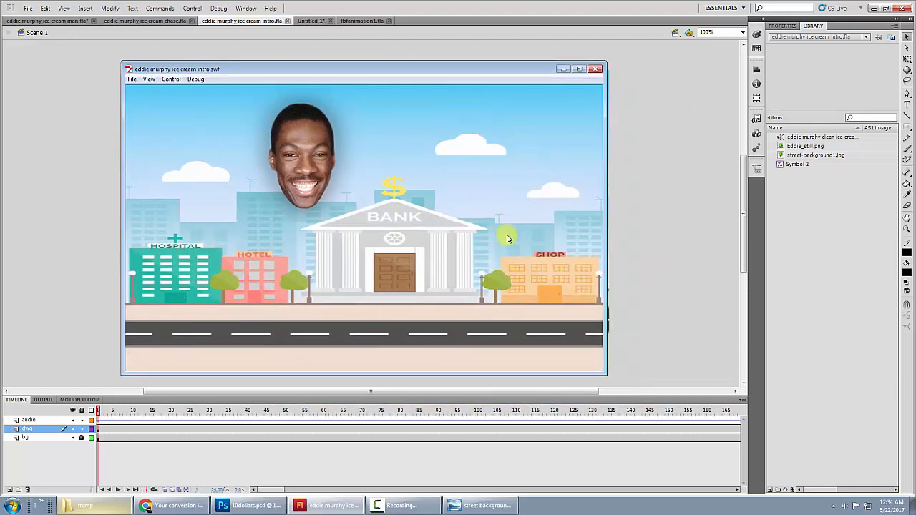
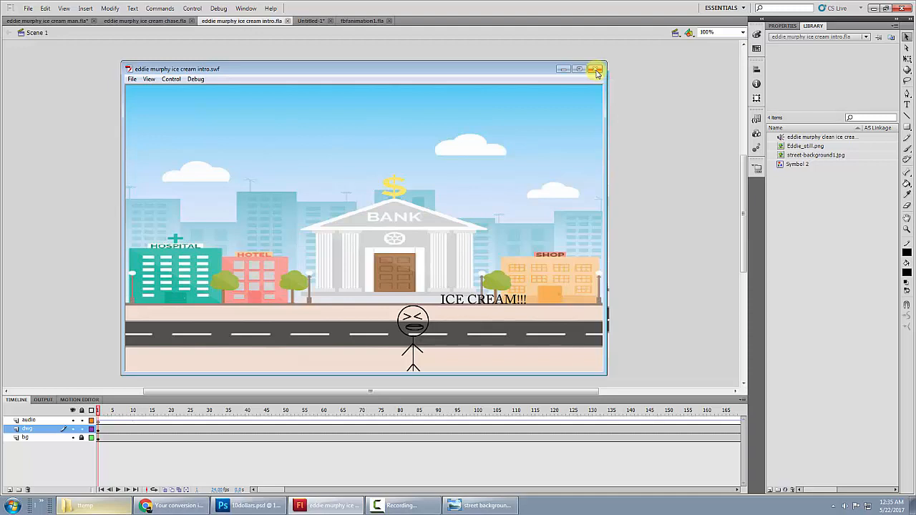
left_click(596, 70)
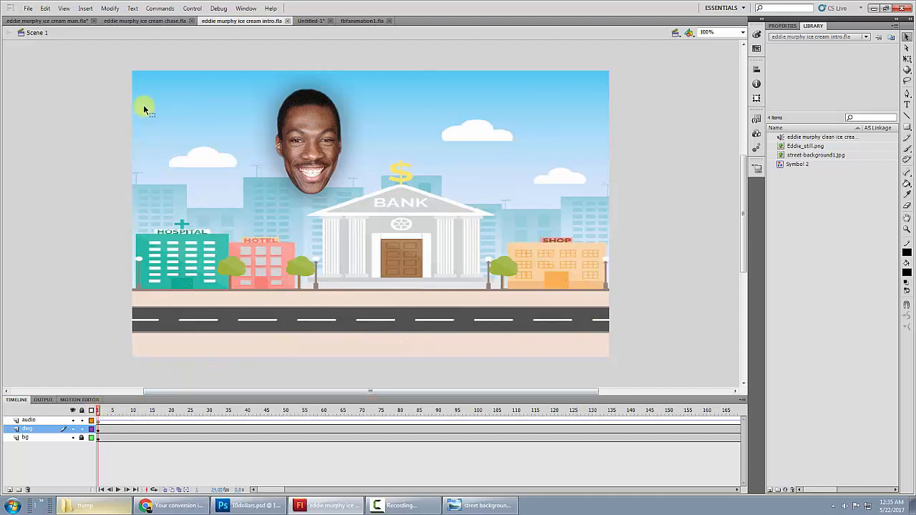
Check eddie murphy ice cream man.fla and Untitled-1, and add a new layer above dwg in eddie murphy ice cream intro.fla
left_click(49, 21)
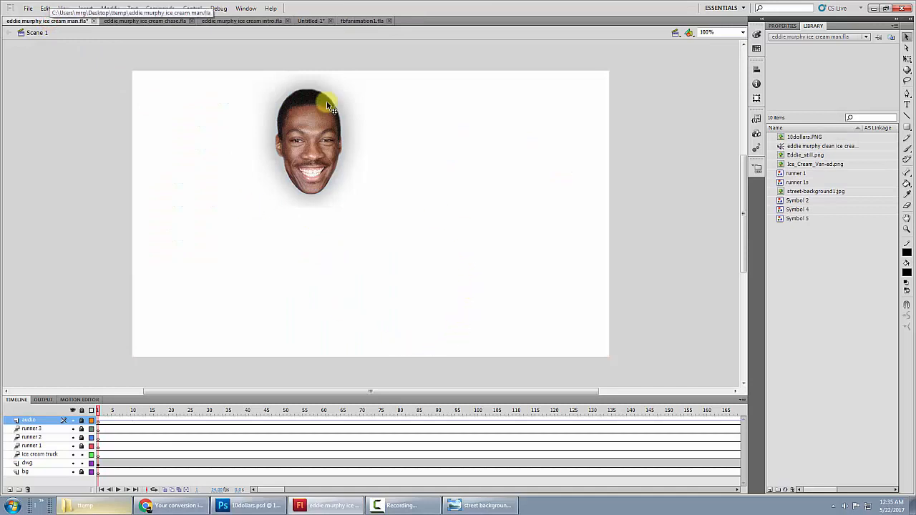
left_click(310, 21)
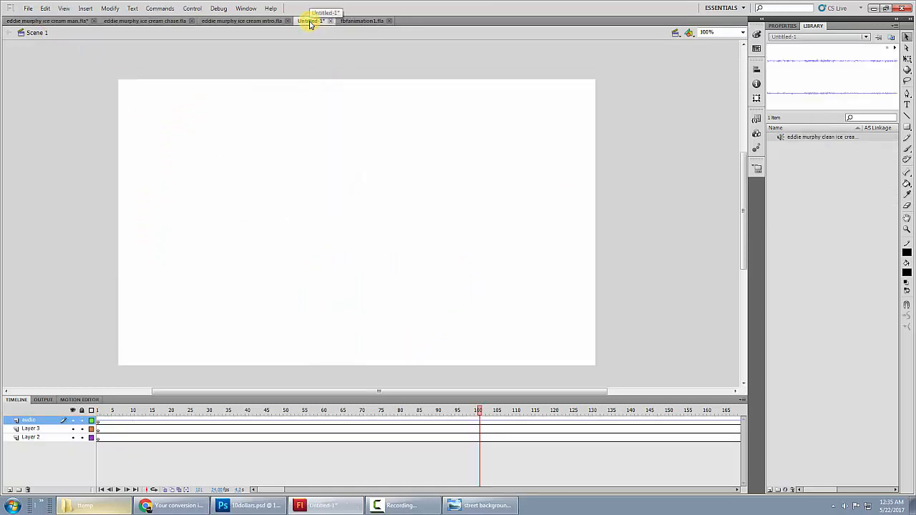
left_click(256, 21)
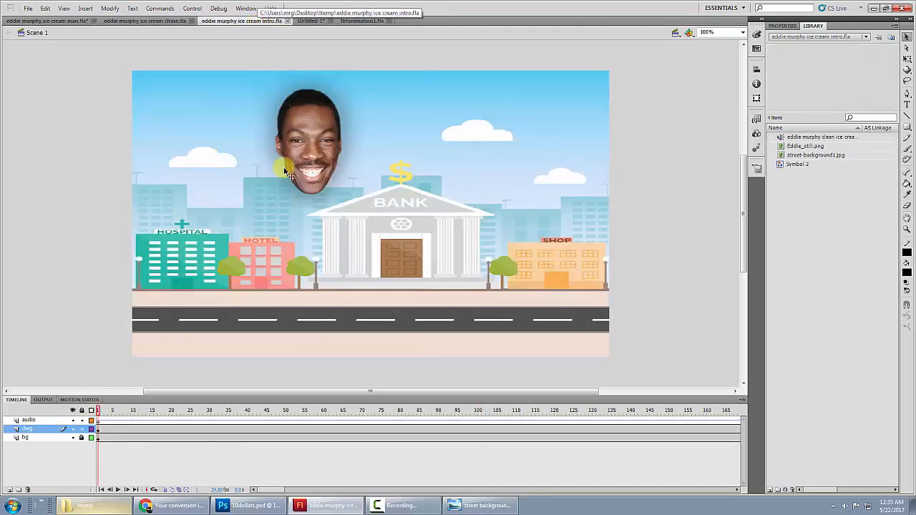
left_click_drag(99, 413, 124, 411)
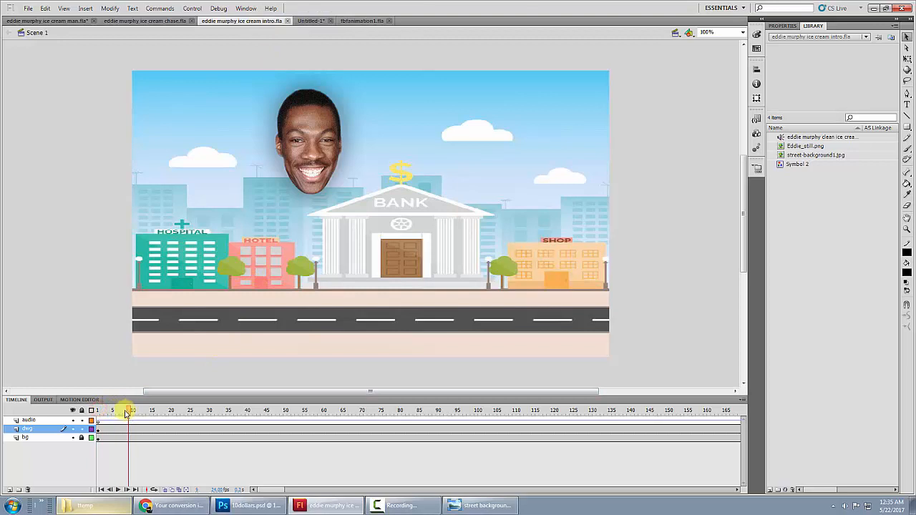
left_click(11, 493)
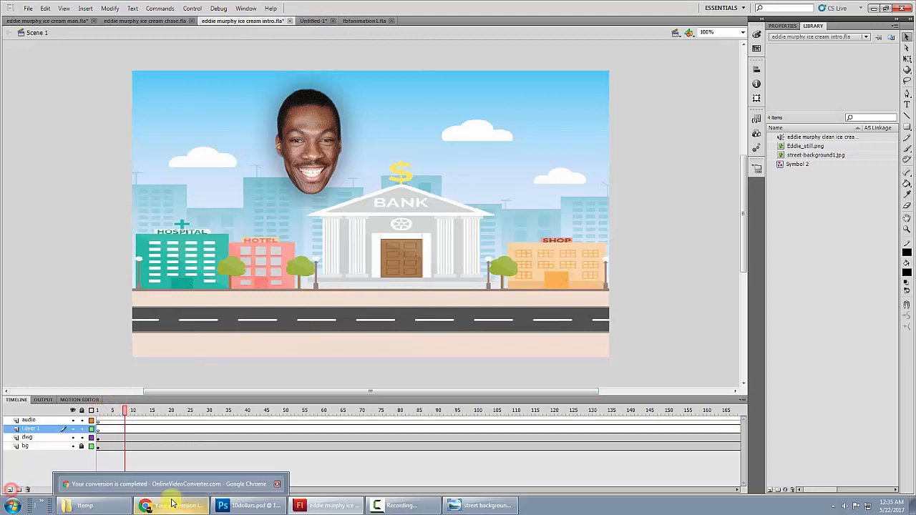
Switch to eddie murphy ice cream chase.fla, try selecting frames 1 to 139 across all layers, and select frame 127 of runner 1
left_click(153, 23)
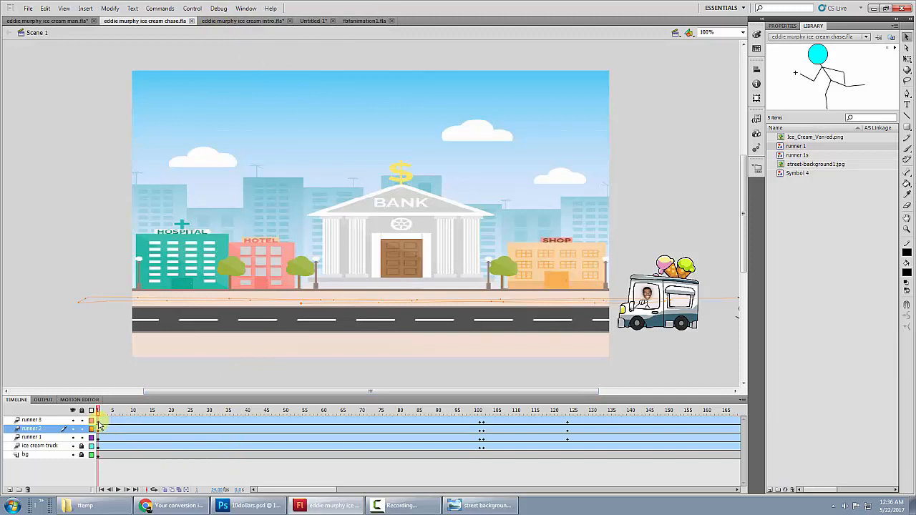
left_click_drag(98, 421, 627, 466)
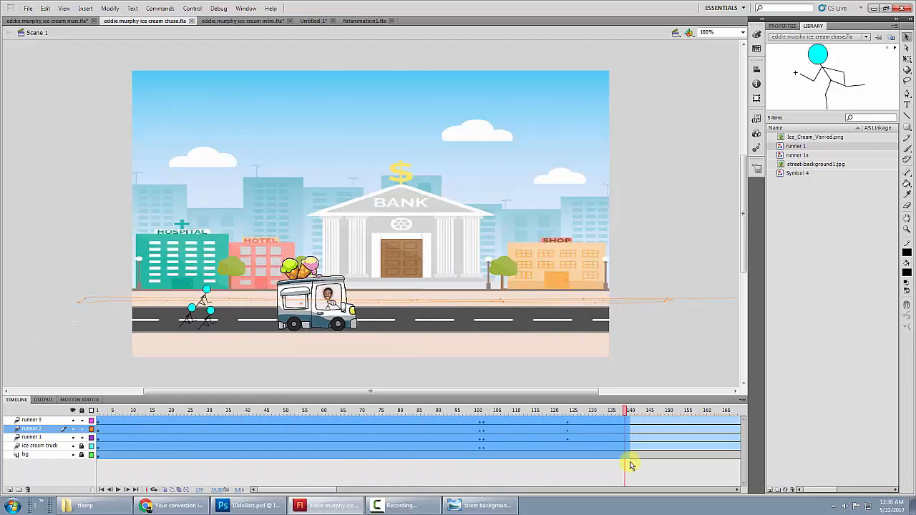
left_click(677, 478)
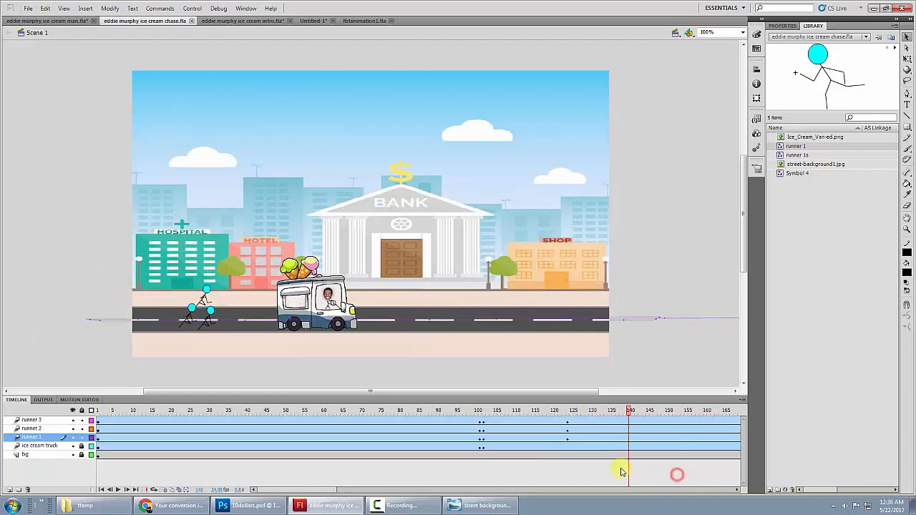
left_click(579, 439)
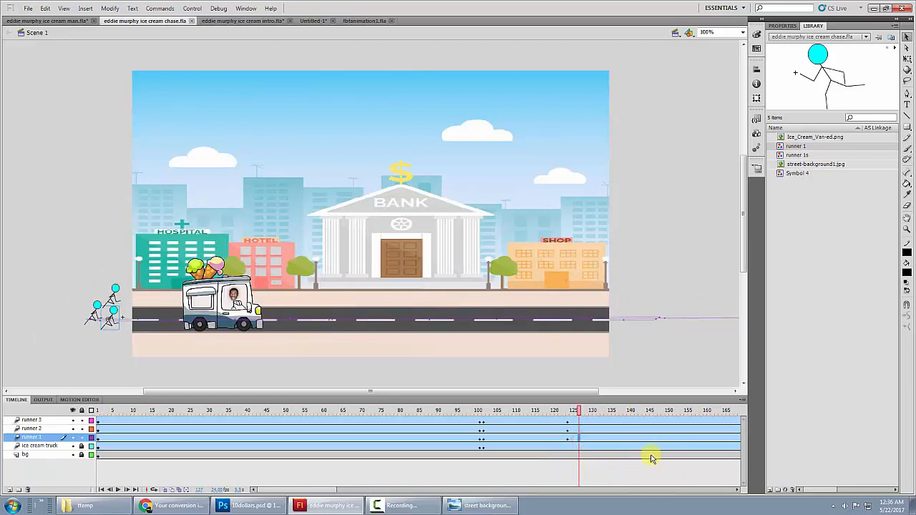
left_click(591, 439)
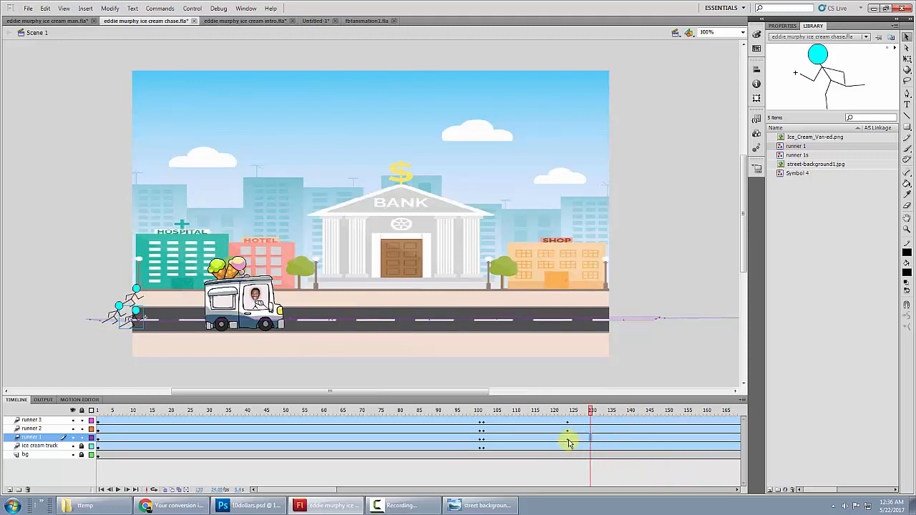
key("ctrl+z")
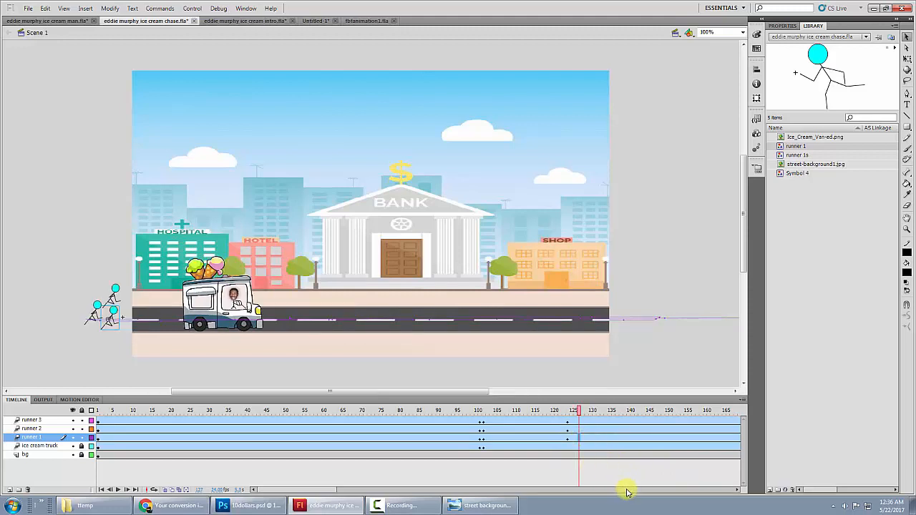
left_click(632, 477)
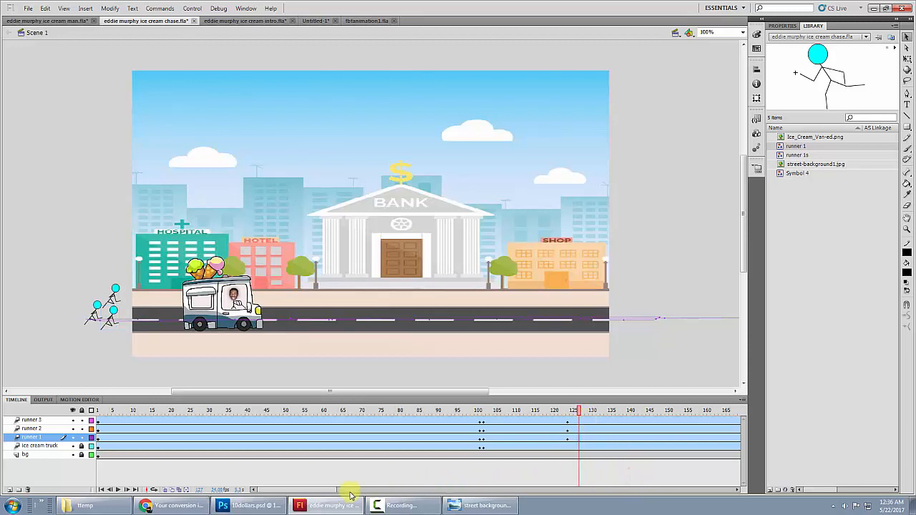
Copy all frames of the chase animation across its runner, ice cream truck and bg layers, from the last frame back to frame 1
left_click_drag(331, 491, 443, 490)
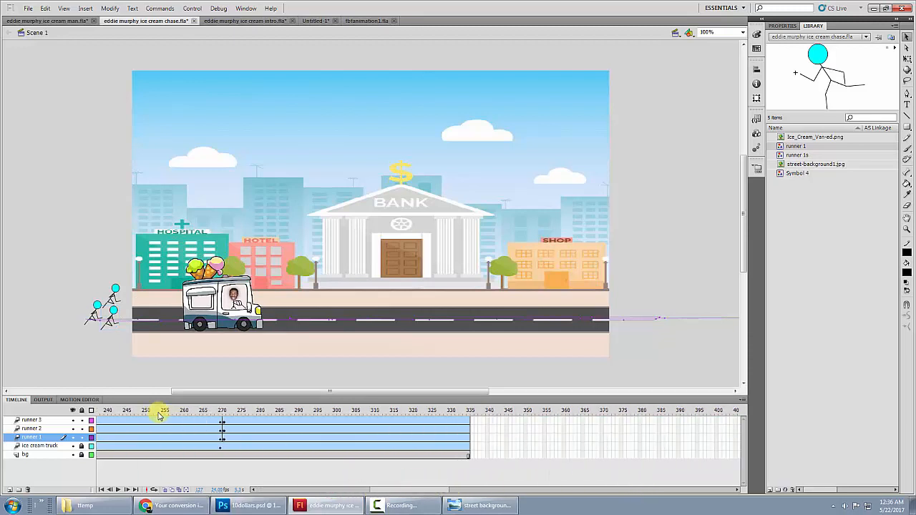
left_click(468, 458)
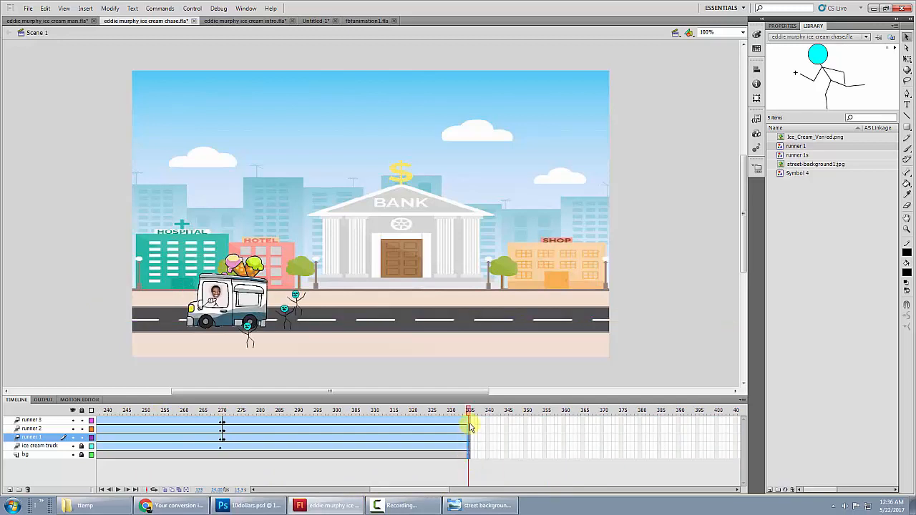
left_click_drag(470, 427, 98, 424)
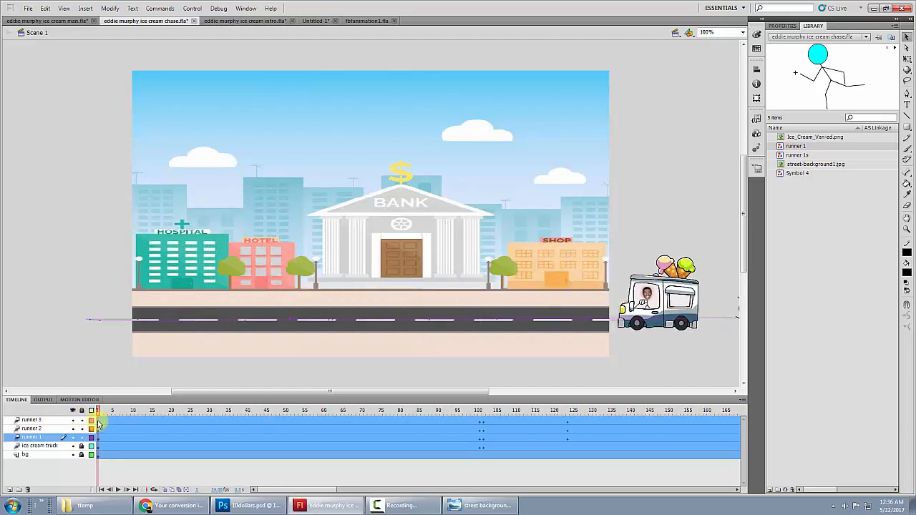
right_click(149, 425)
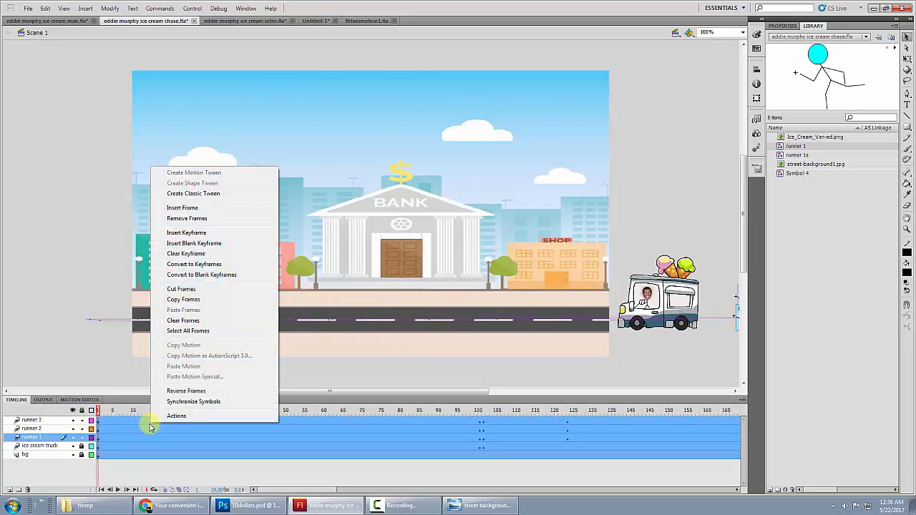
left_click(185, 301)
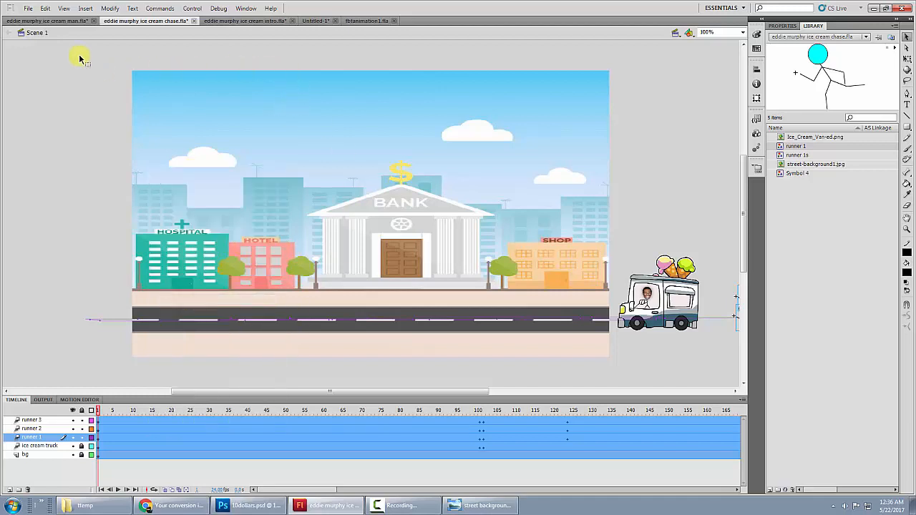
Paste the copied chase frames at frame 1188 of Layer 1 in eddie murphy ice cream intro.fla and scrub through them to frame 1228
left_click(50, 22)
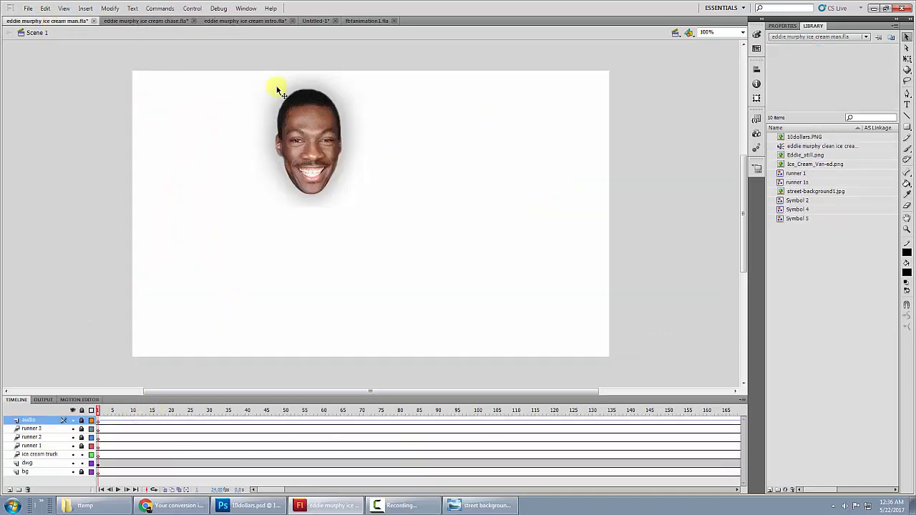
left_click(255, 20)
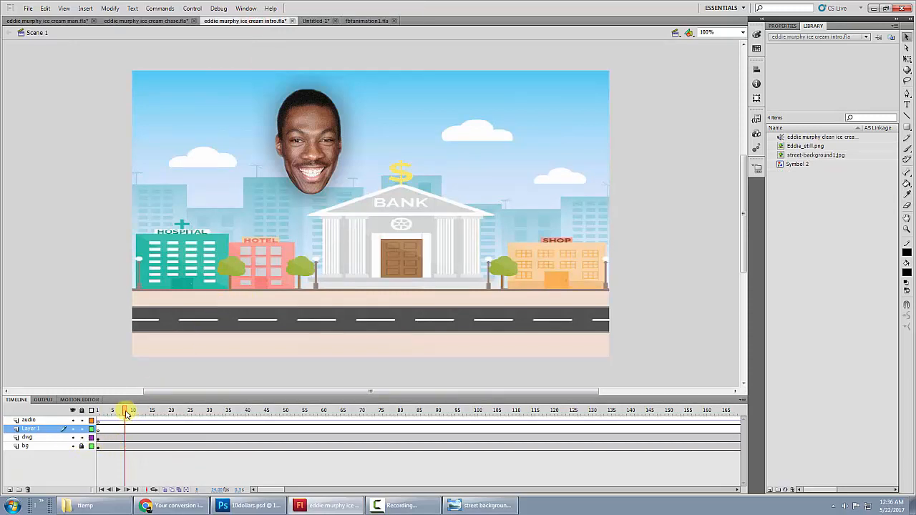
left_click_drag(126, 413, 261, 449)
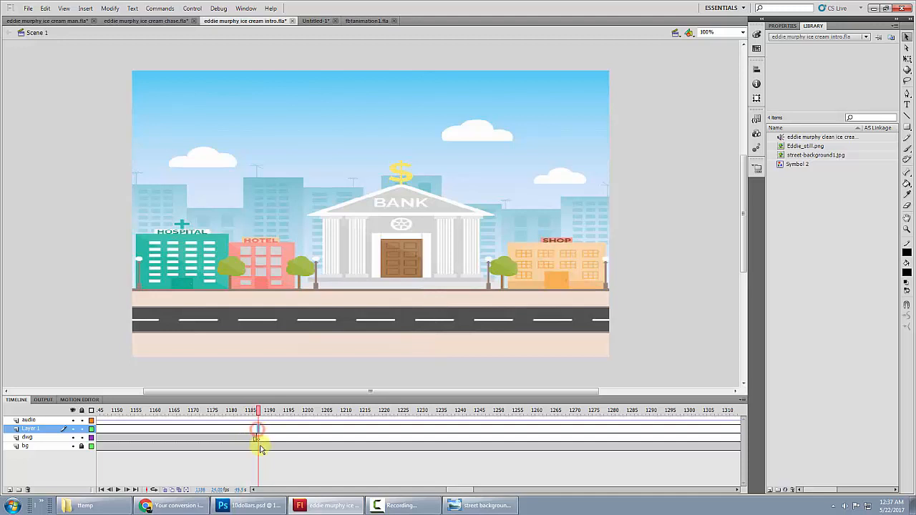
right_click(258, 435)
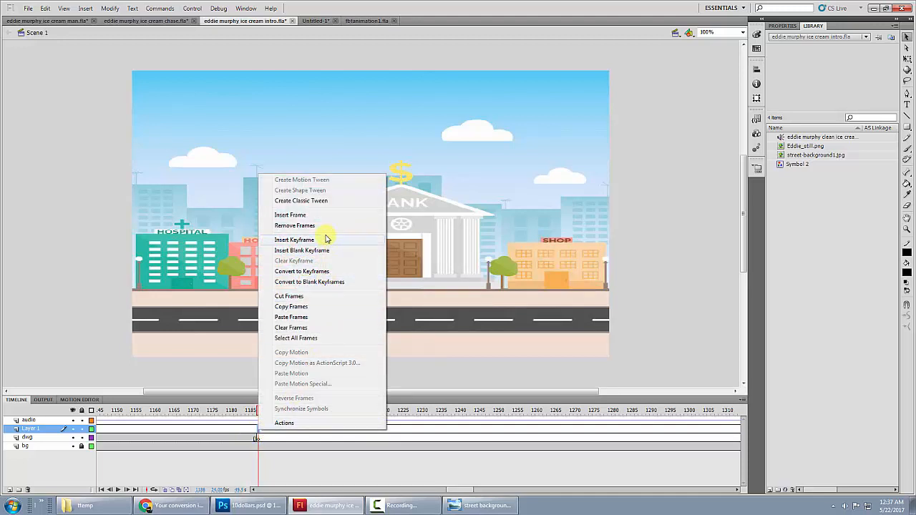
left_click(311, 317)
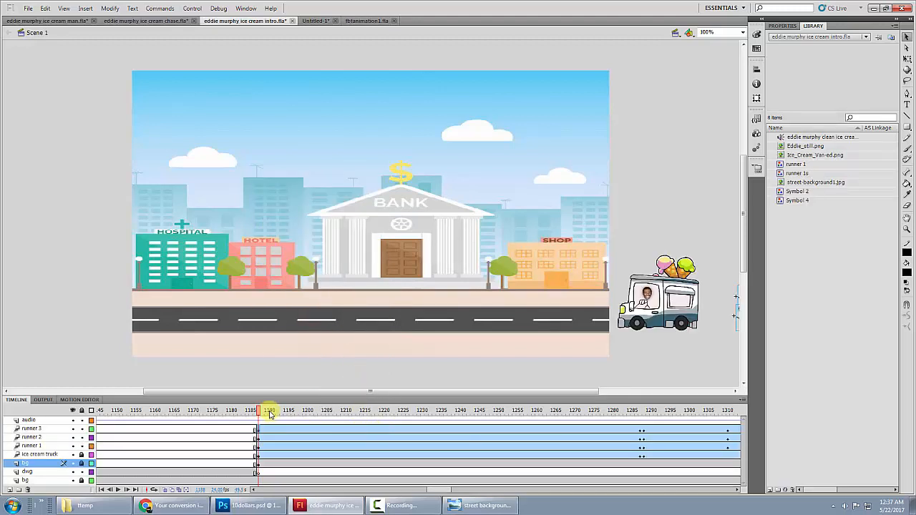
left_click_drag(260, 412, 410, 424)
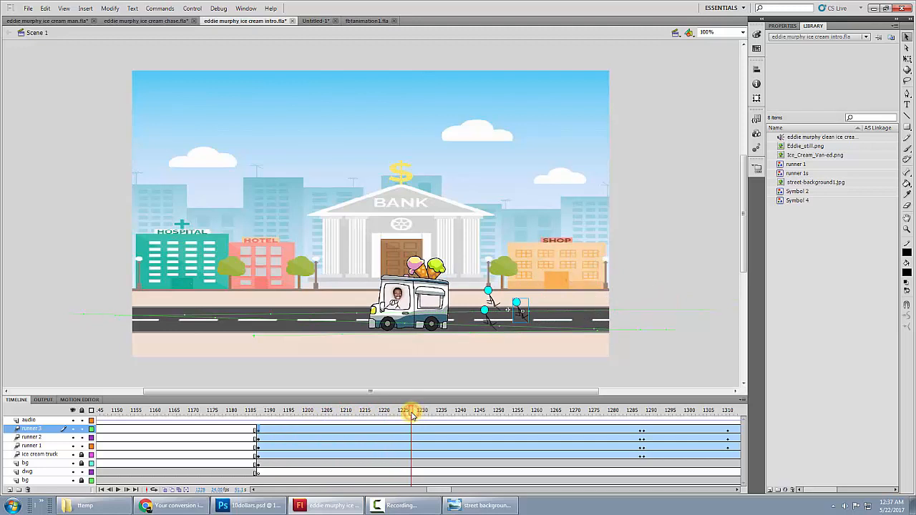
Remove the surplus runner 3 frames from frame 1523 to the layer's end at frame 2550, enlarging the timeline to show all layers
left_click_drag(445, 493, 643, 479)
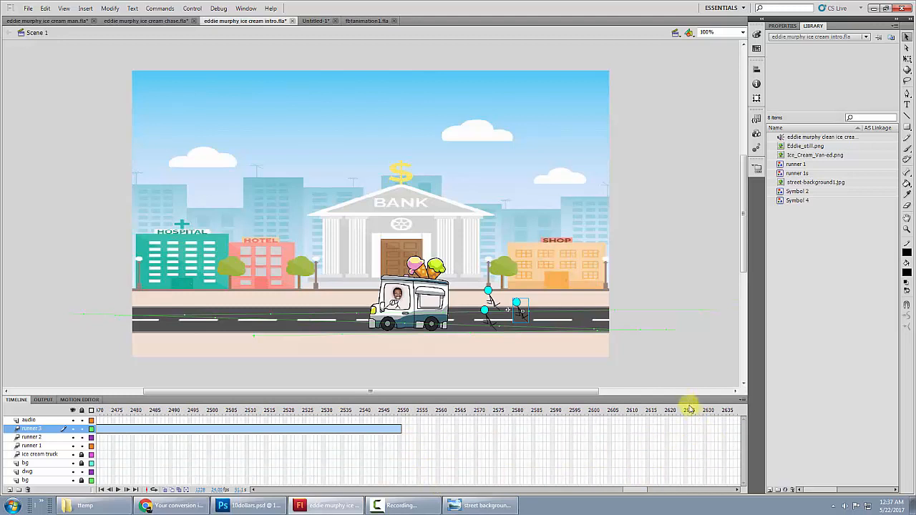
left_click_drag(684, 398, 684, 368)
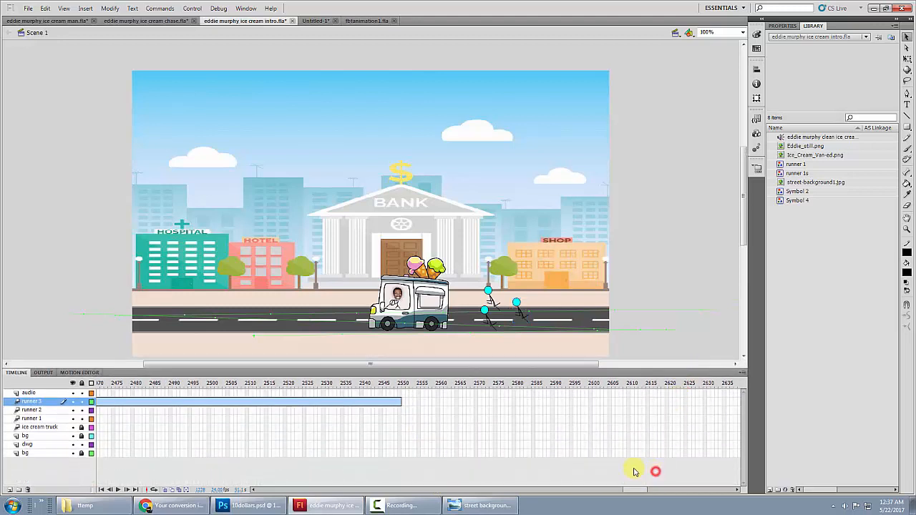
left_click_drag(399, 405, 83, 404)
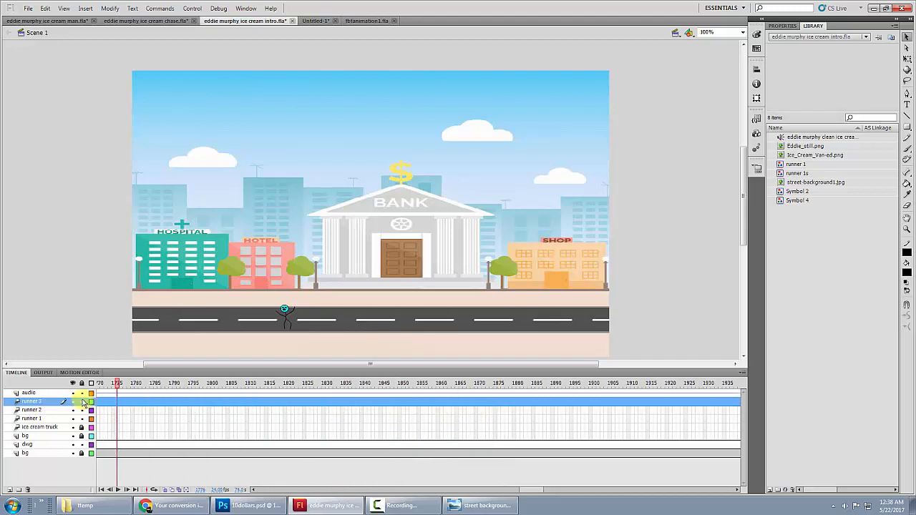
left_click_drag(78, 402, 240, 406)
right_click(240, 406)
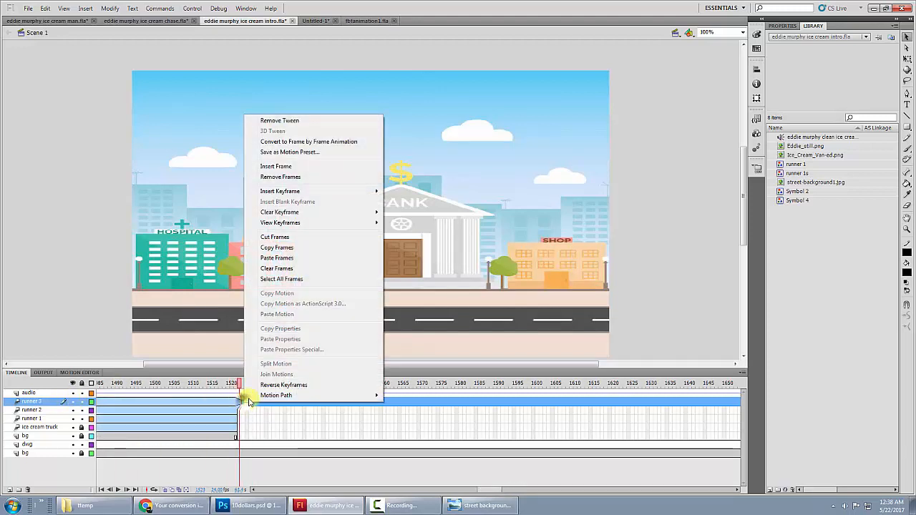
left_click(288, 177)
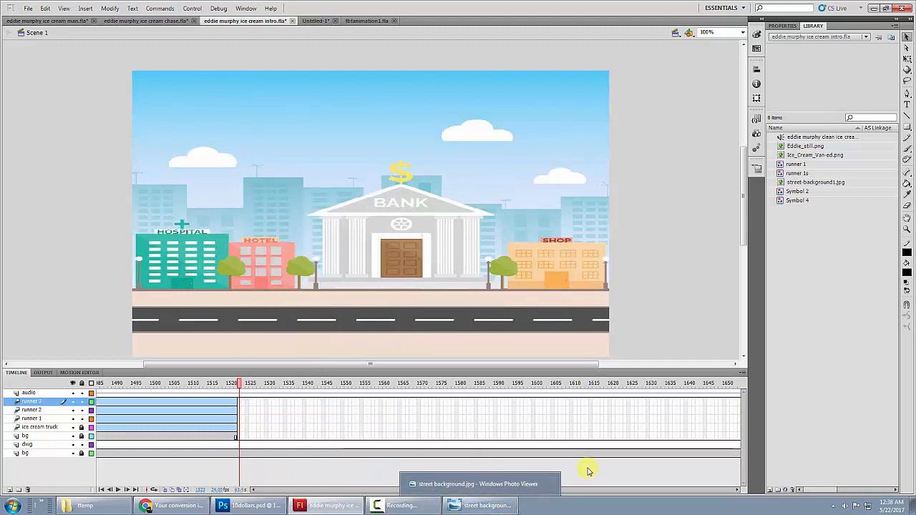
Check the intro's stick figure drawing at frame 1156, shortly before the pasted chase begins
left_click_drag(520, 489, 454, 489)
left_click(470, 384)
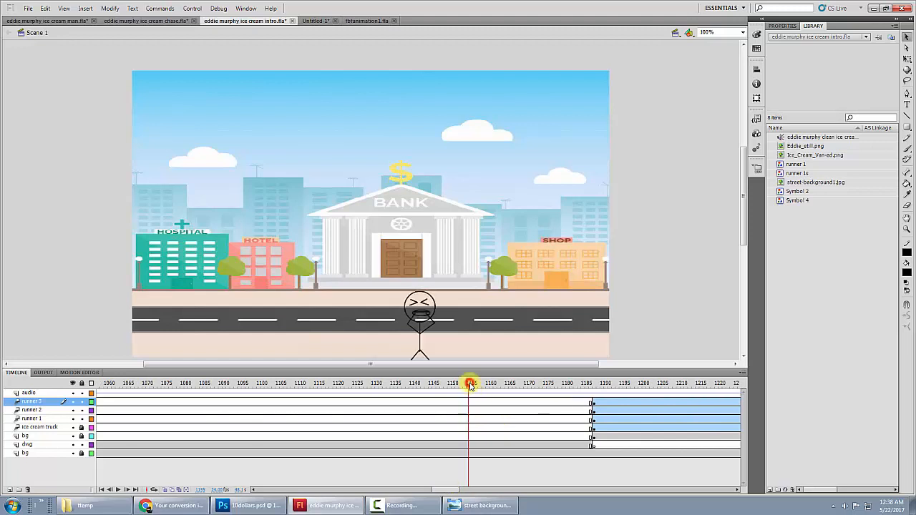
mouse_move(469, 384)
left_mouse_down()
mouse_move(493, 384)
mouse_move(473, 386)
left_mouse_up()
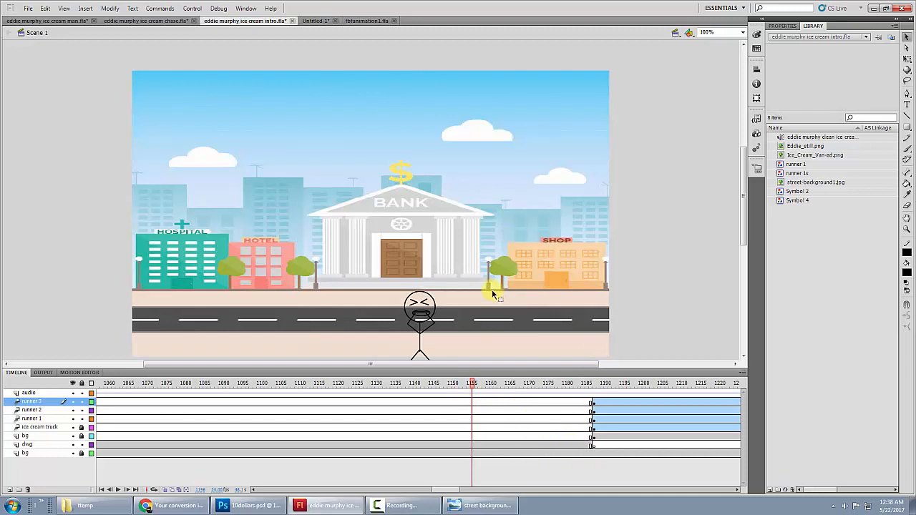
left_click_drag(746, 225, 744, 232)
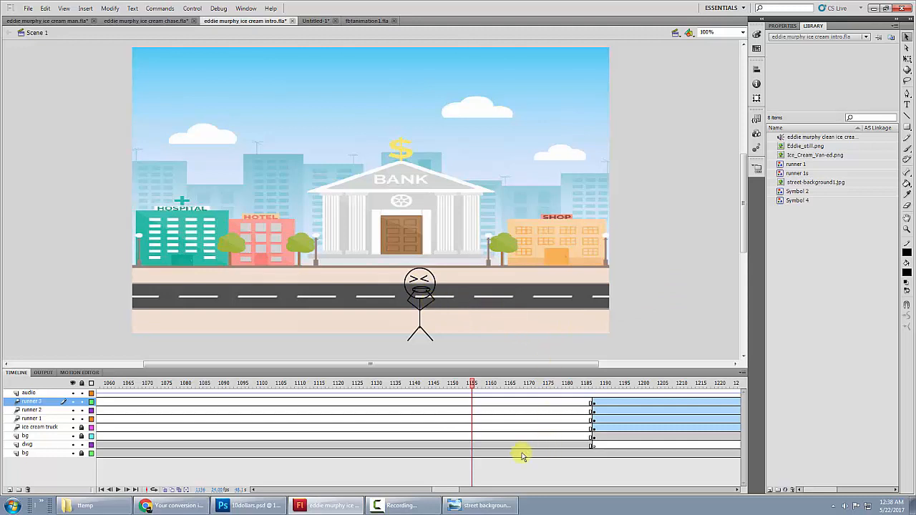
Try ending the original bottom bg layer with a blank keyframe at frame 1188, checking the surrounding frames, and undo it
left_click(594, 454)
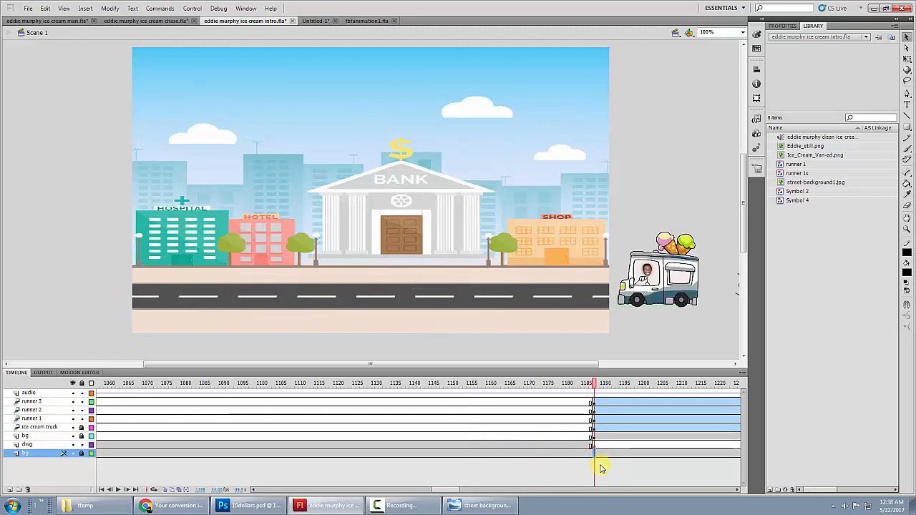
key("F7")
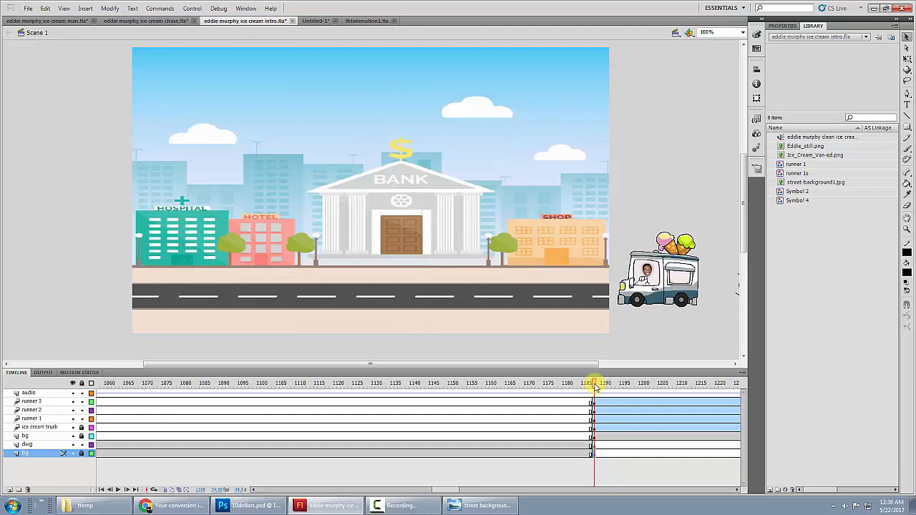
mouse_move(591, 386)
left_mouse_down()
mouse_move(607, 388)
mouse_move(563, 387)
mouse_move(599, 393)
left_mouse_up()
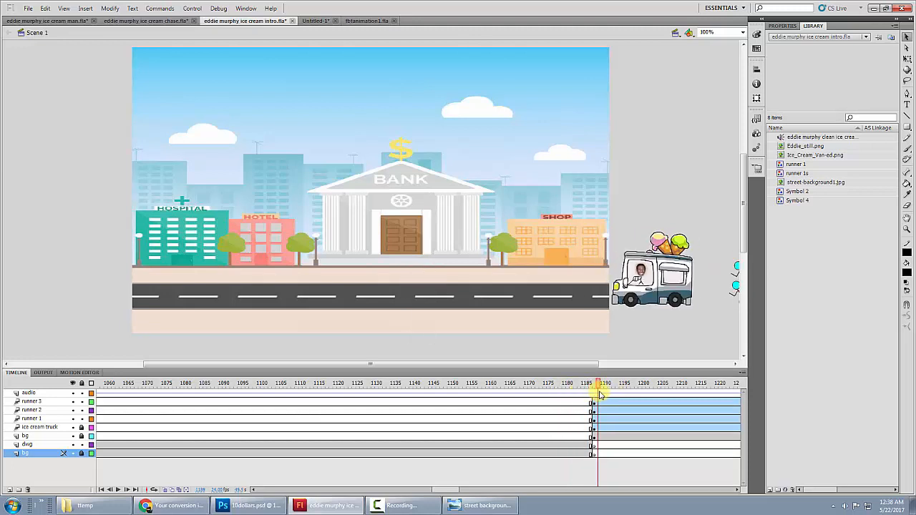
key("comma")
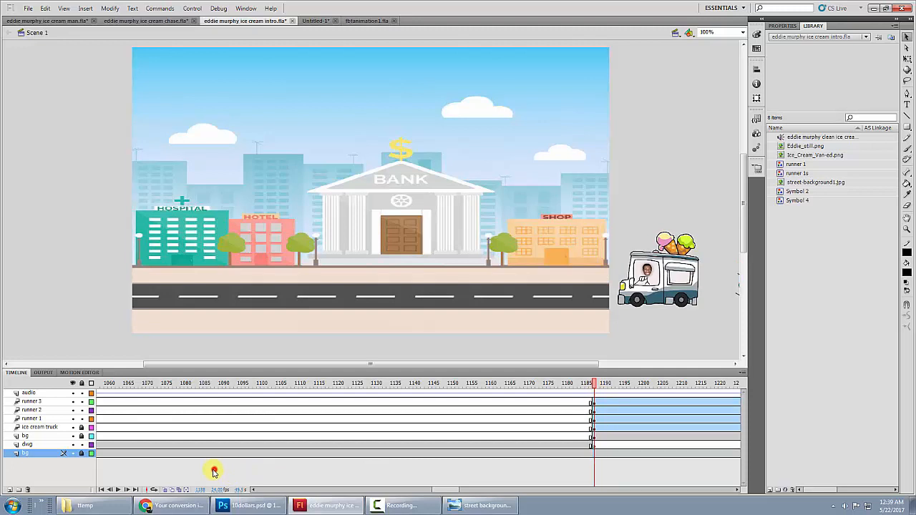
Compare the two bg layers, delete the original one below dwg, and check the intro from frame 9 onward
left_click_drag(448, 490, 427, 491)
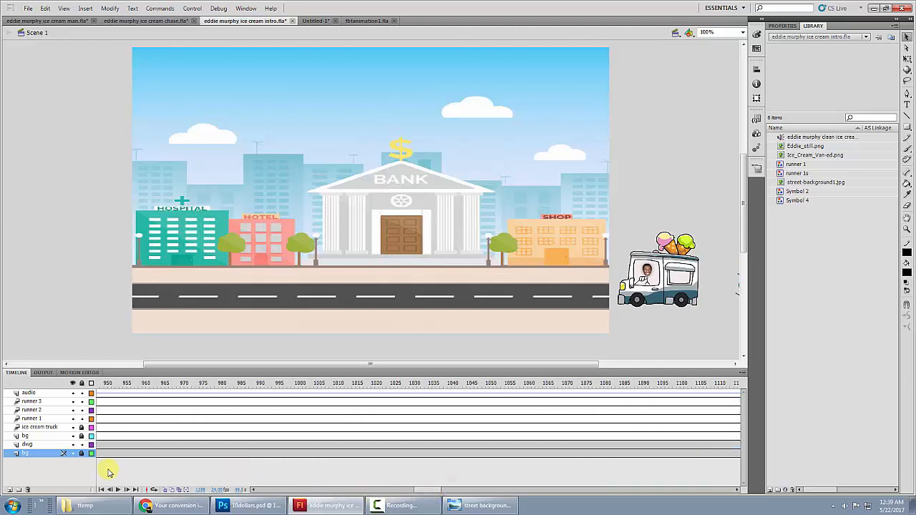
left_click(39, 437)
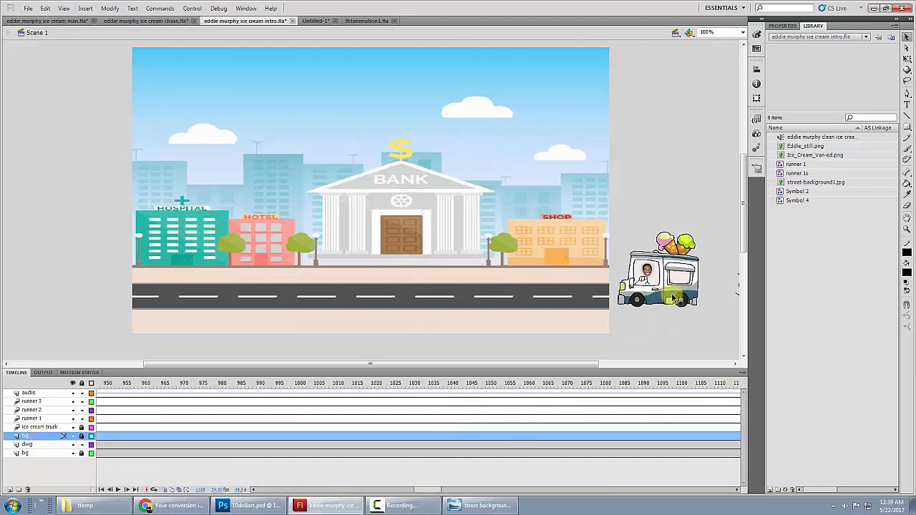
left_click(524, 470)
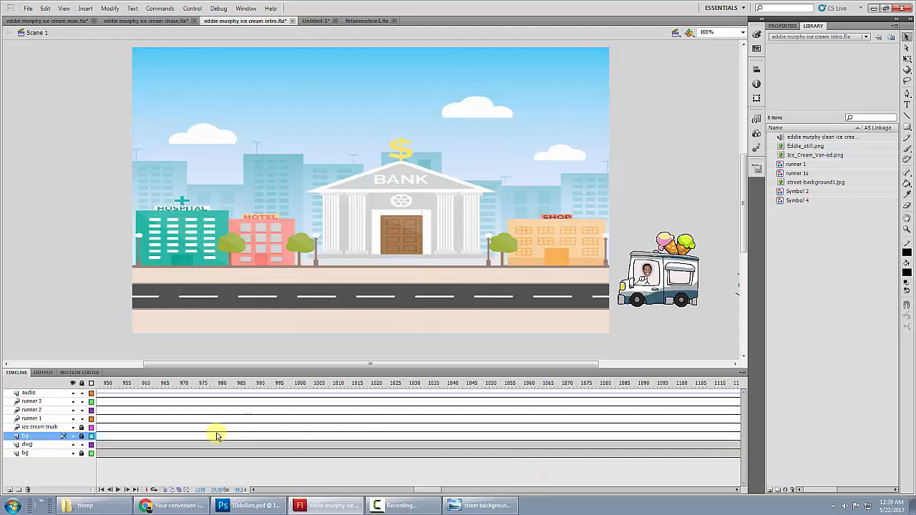
left_click_drag(429, 488, 458, 490)
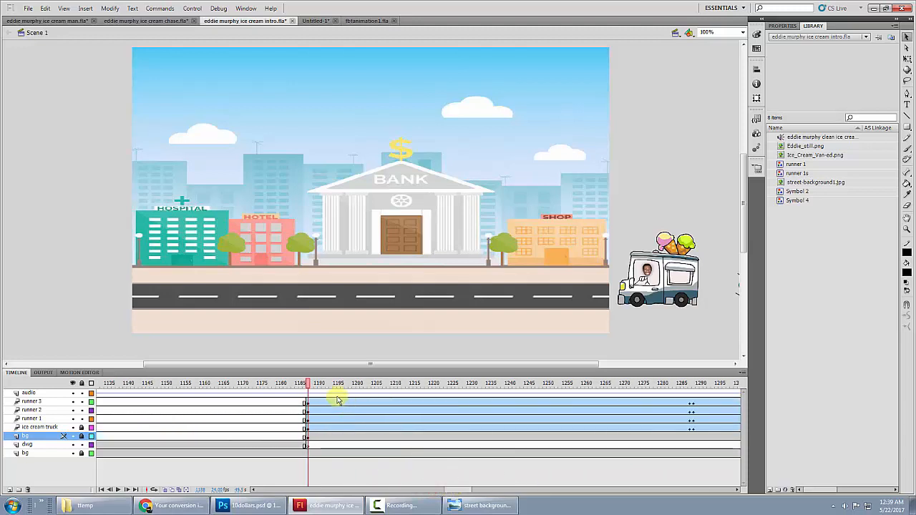
mouse_move(466, 494)
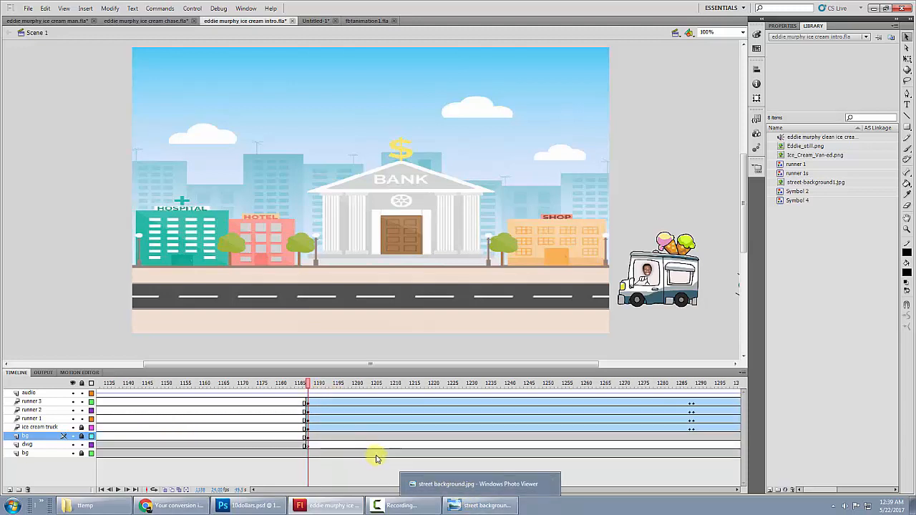
left_click_drag(450, 491, 237, 480)
left_click(33, 453)
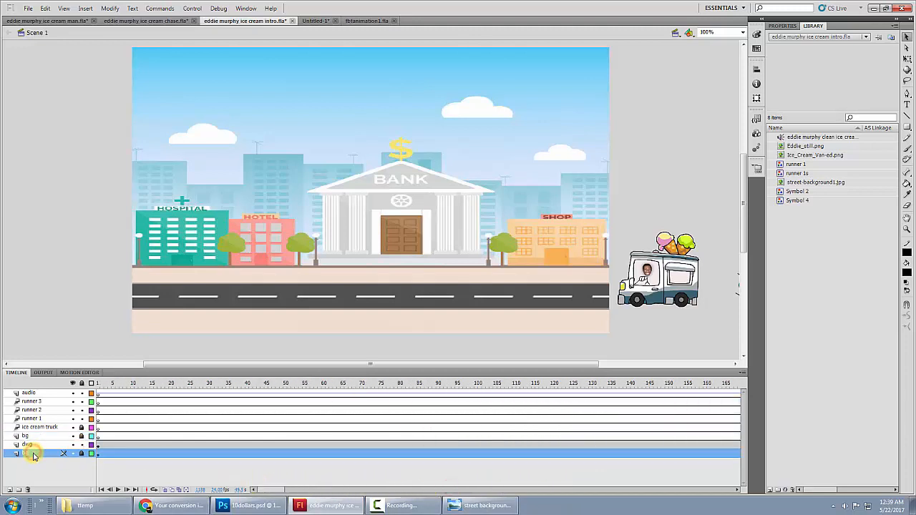
left_click(29, 490)
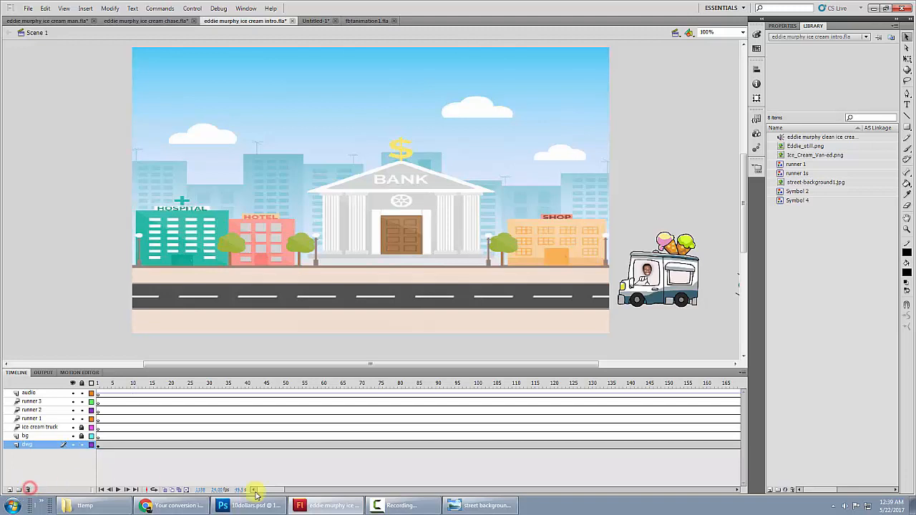
left_click(128, 382)
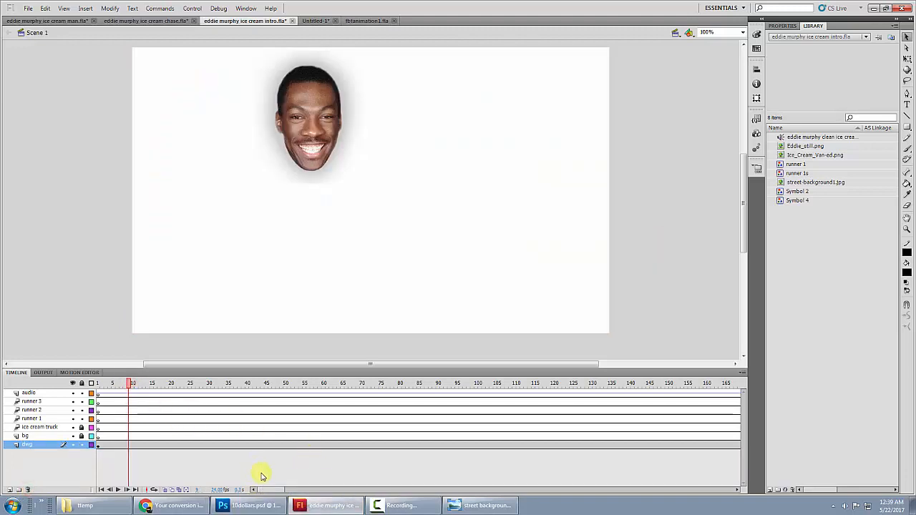
left_click_drag(269, 491, 294, 478)
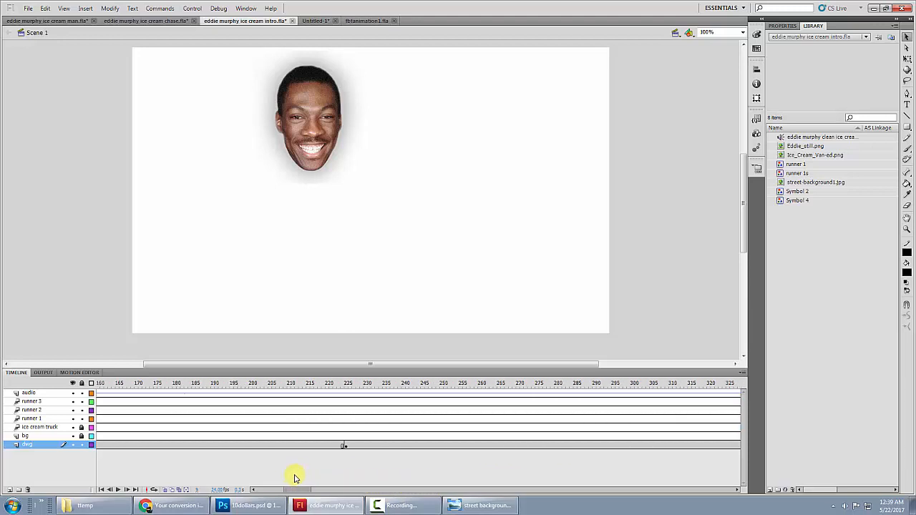
Compare the dwg layer's frame 1 and frame 225 drawings, then move frame 225's "ICE CREAM?!?!?!?!" text to the upper part of the stage
left_click(347, 384)
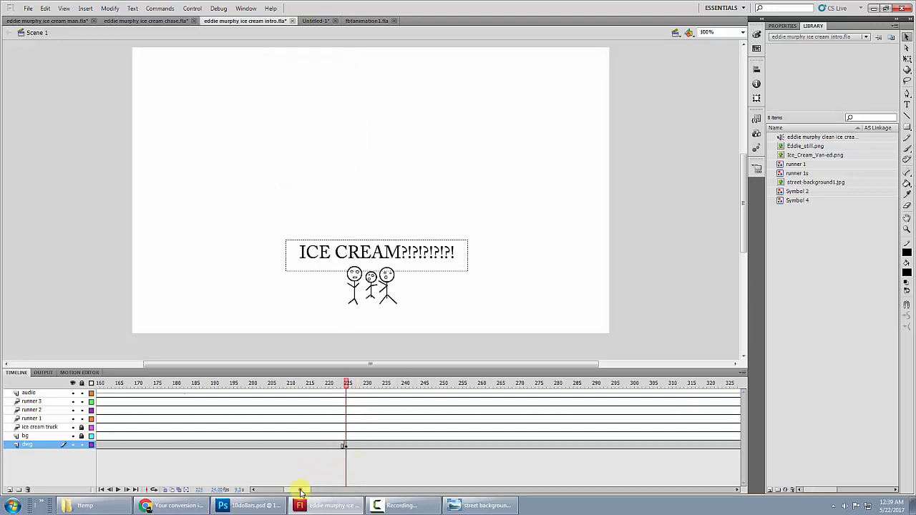
left_click_drag(300, 493, 262, 491)
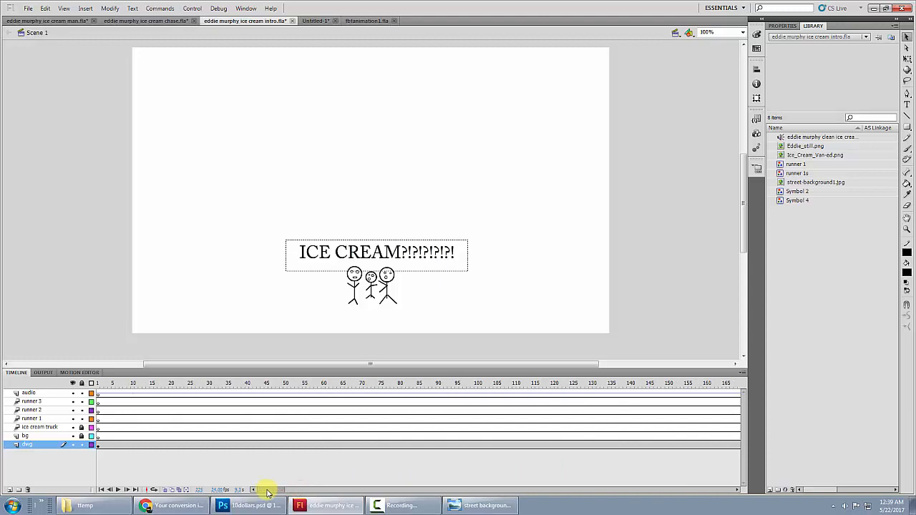
left_click(101, 446)
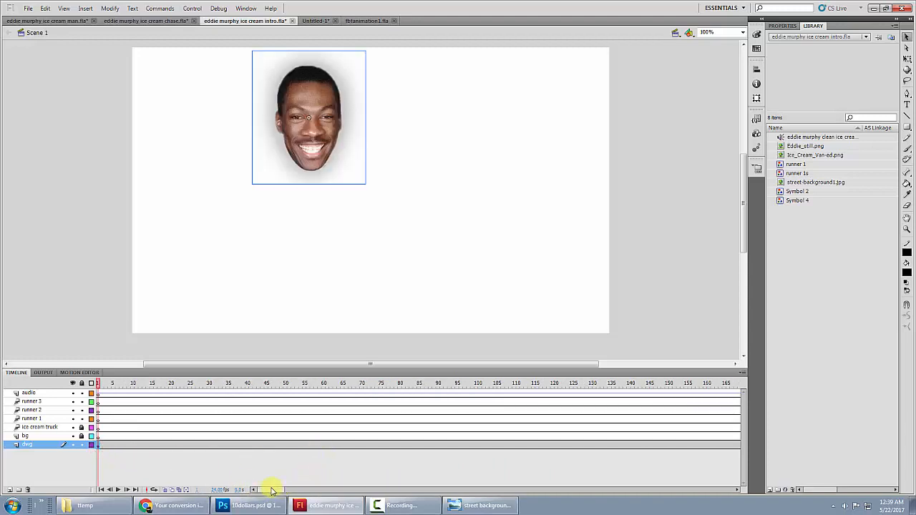
left_click_drag(270, 491, 297, 491)
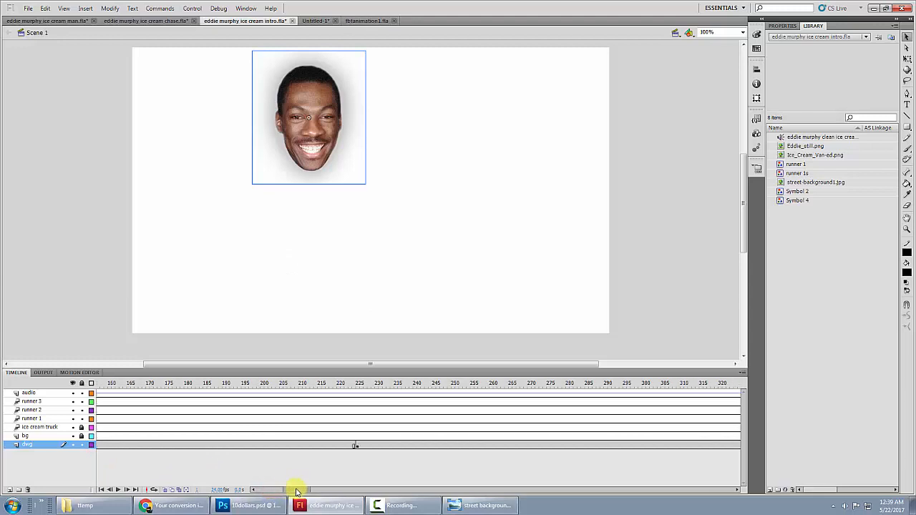
left_click(357, 447)
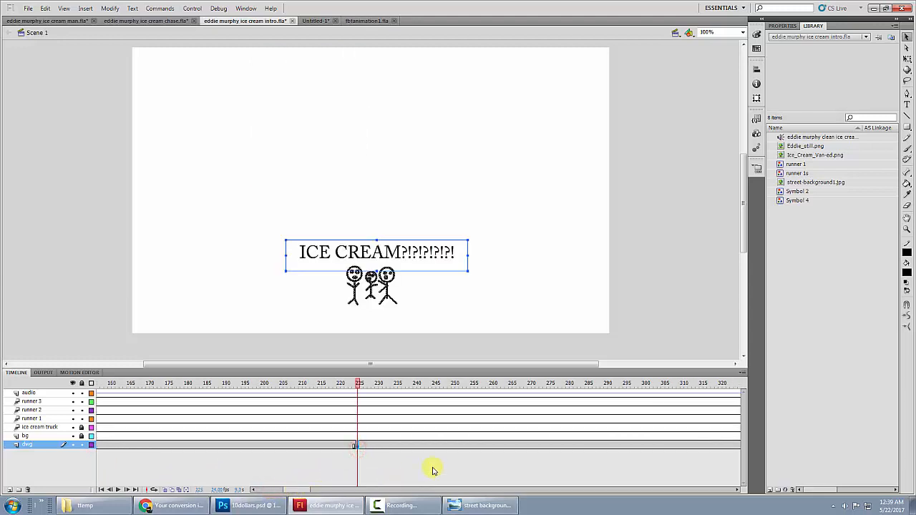
left_click(657, 213)
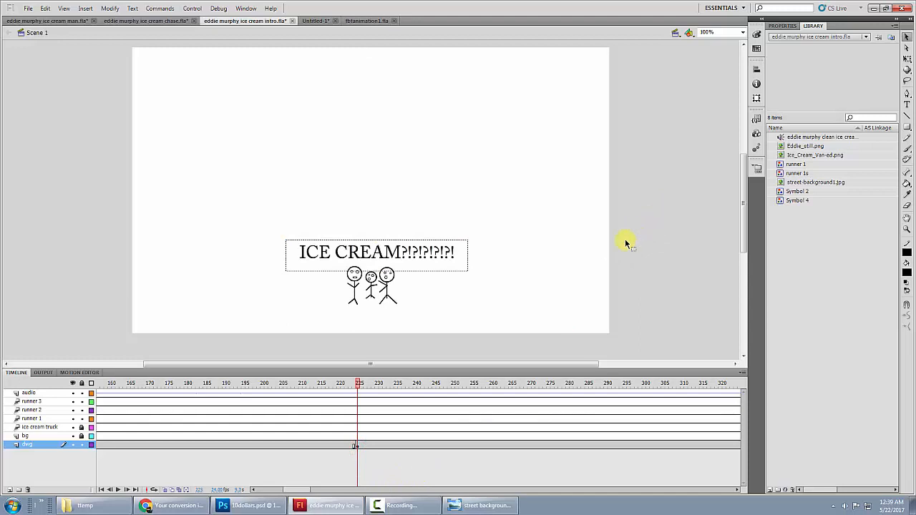
left_click(447, 246)
left_click_drag(436, 254, 425, 101)
left_click(669, 237)
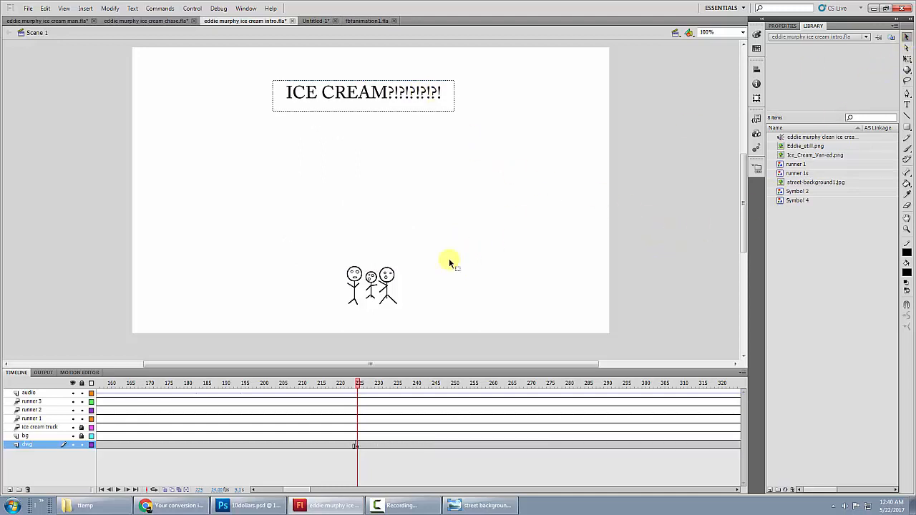
Enlarge the three stick figures at frame 225 to about four times their size and centre them beneath the "ICE CREAM?!?!?!?!" text
mouse_move(414, 239)
left_mouse_down()
mouse_move(345, 310)
mouse_move(349, 324)
left_mouse_up()
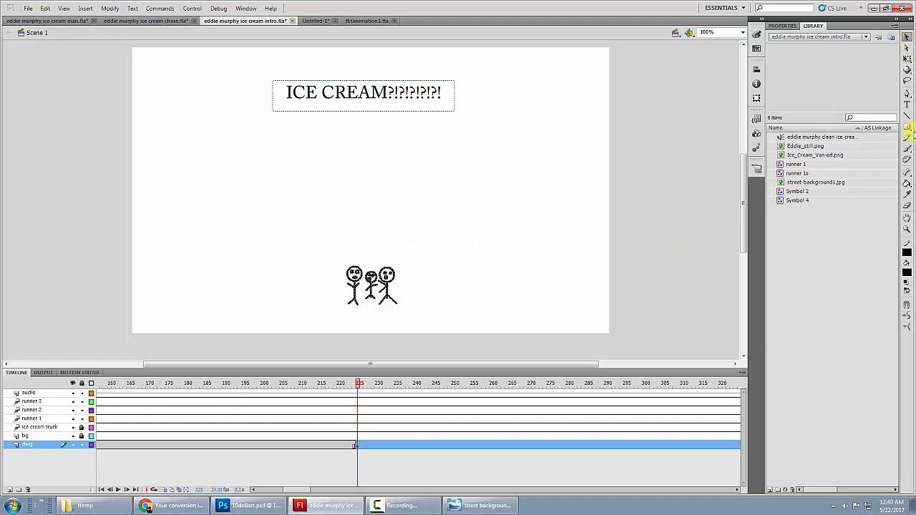
left_click(906, 57)
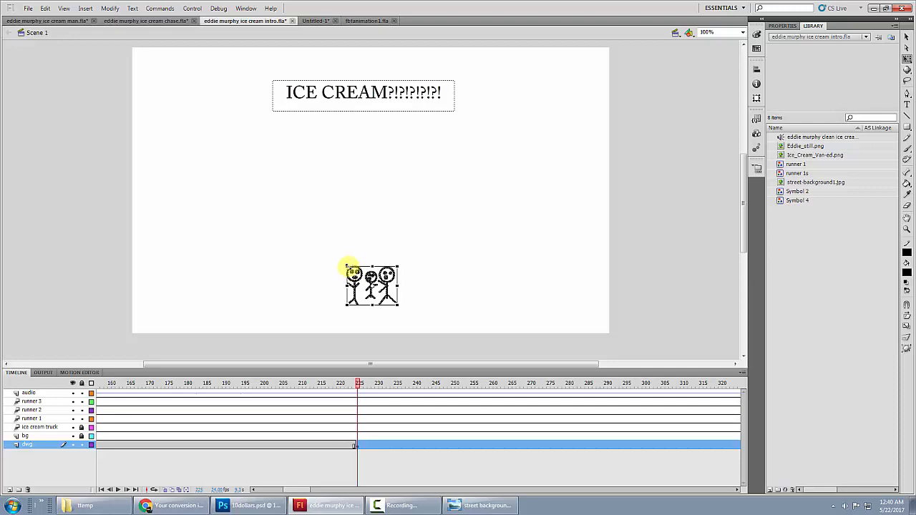
left_click_drag(347, 266, 179, 142)
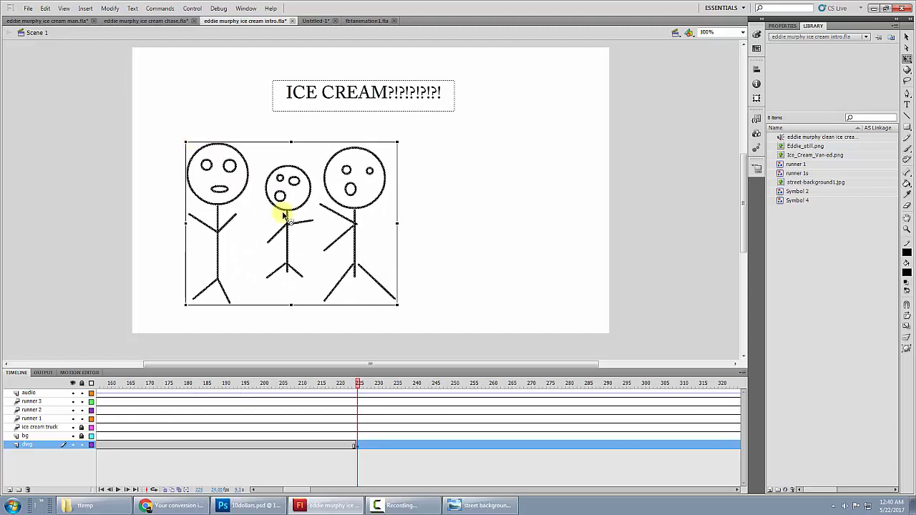
left_click(907, 39)
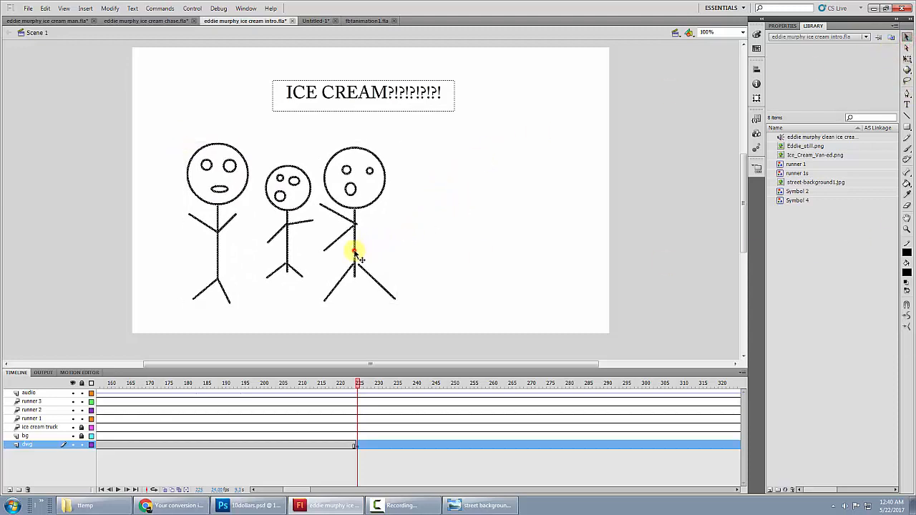
left_click_drag(355, 254, 429, 250)
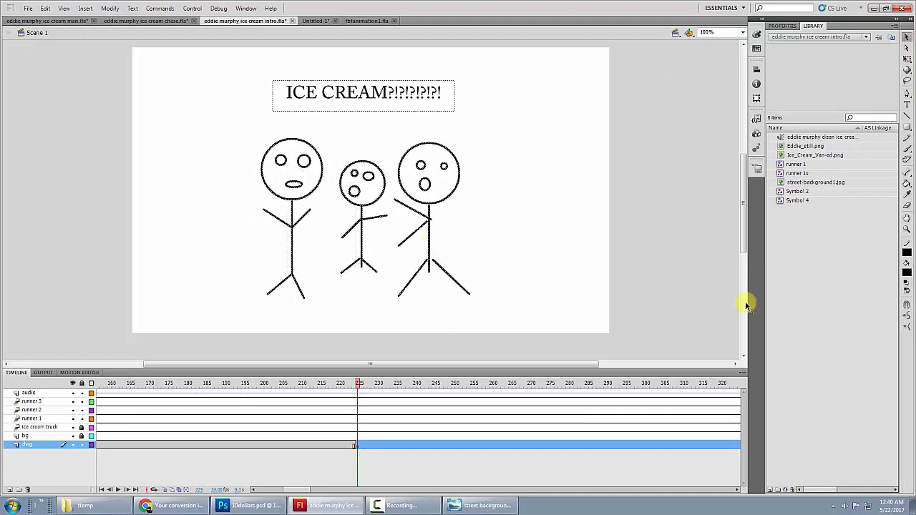
left_click(693, 170)
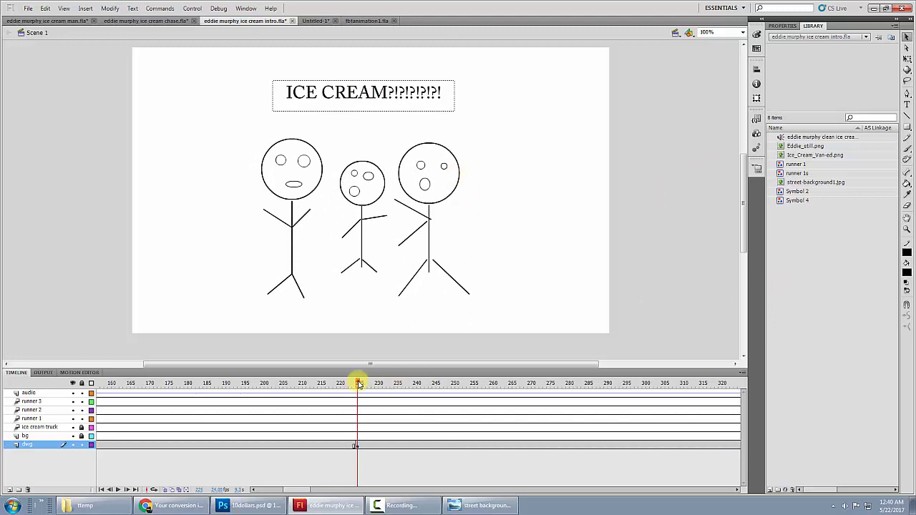
Go to the dwg layer's drawing at frame 497 and turn on onion skinning to see the previous drawing
left_click_drag(359, 383, 429, 384)
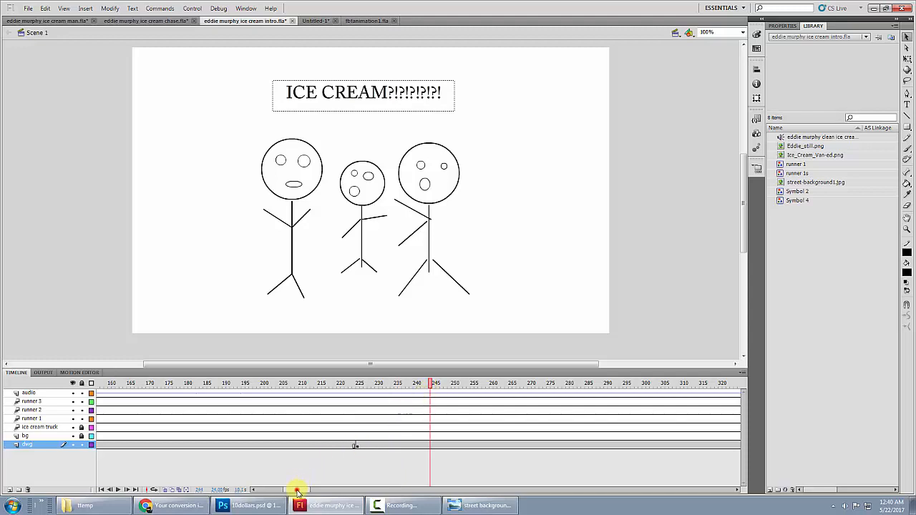
mouse_move(297, 491)
left_mouse_down()
mouse_move(308, 491)
mouse_move(300, 491)
left_mouse_up()
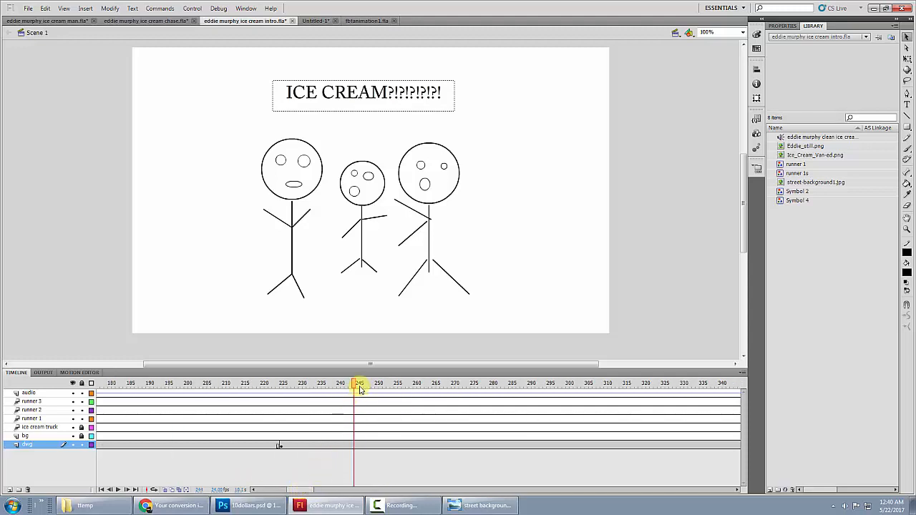
left_click_drag(360, 387, 596, 393)
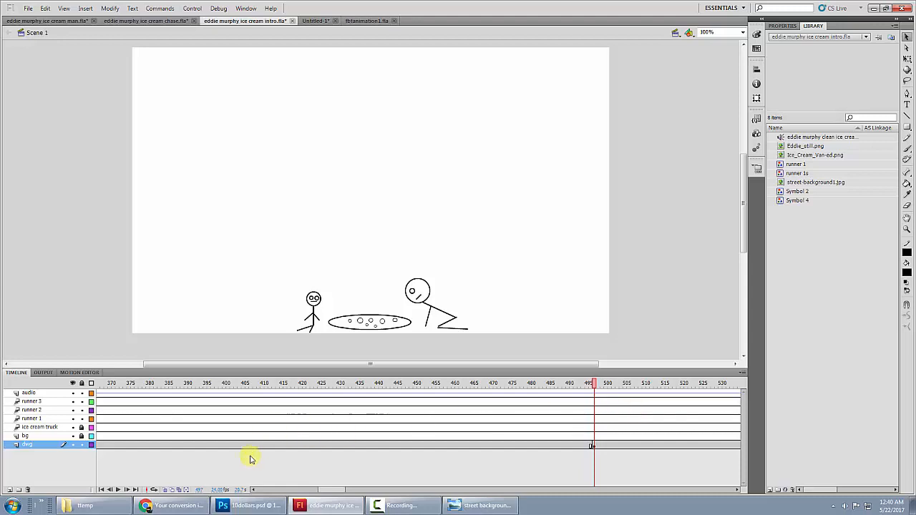
left_click(165, 490)
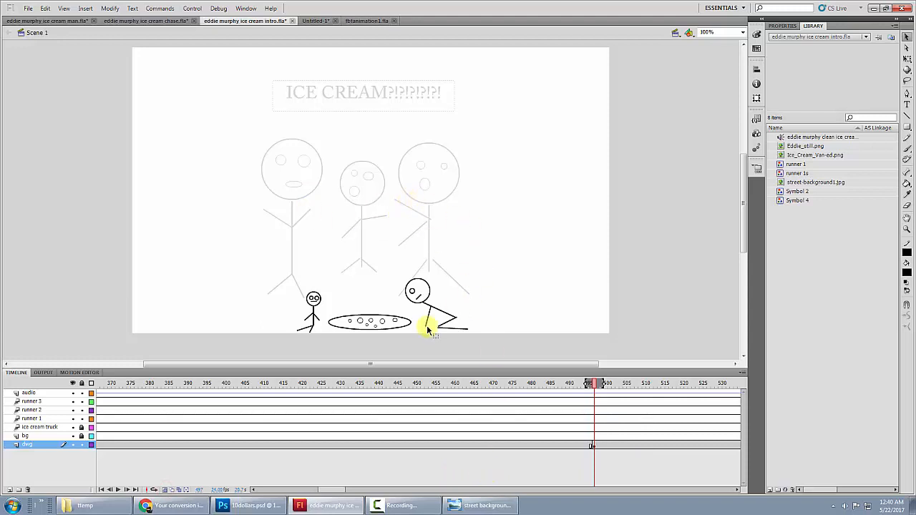
Enlarge the two figures and the spotted oval at frame 497, match them to the onion-skinned drawing, and turn off onion skinning
left_click_drag(521, 249, 285, 348)
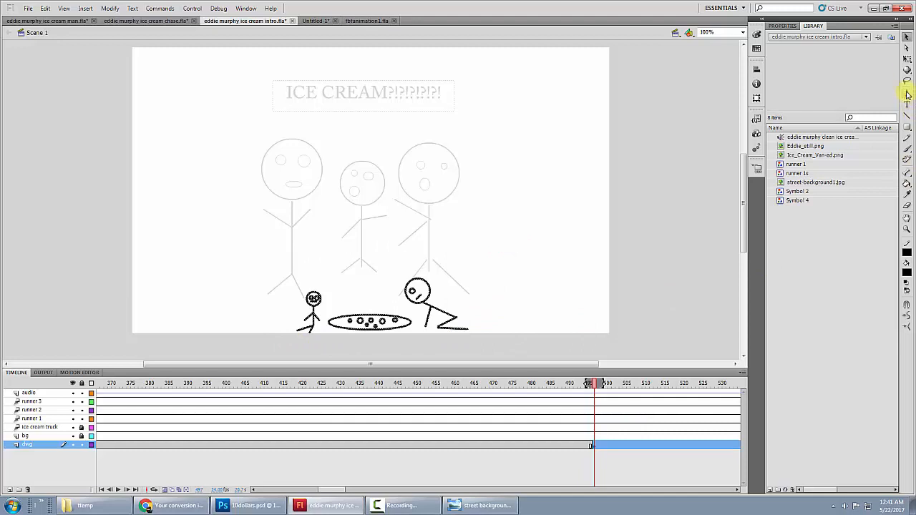
left_click(907, 60)
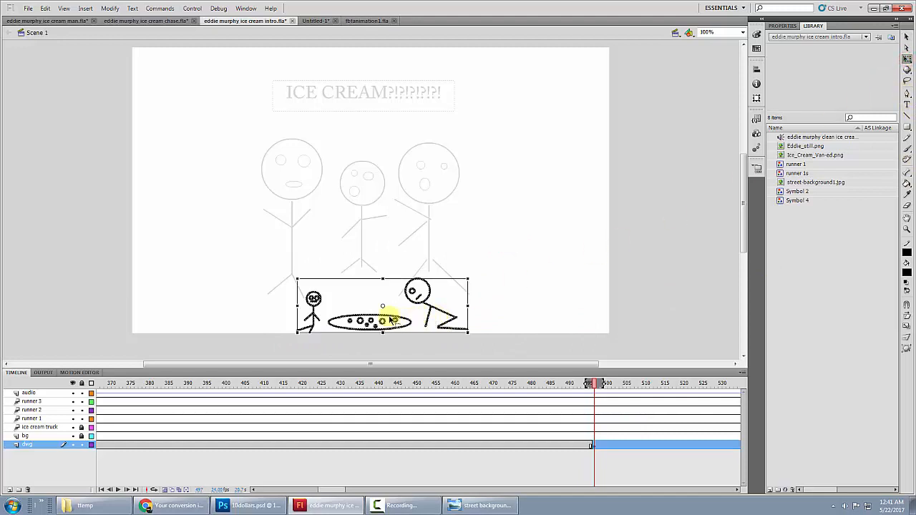
left_click_drag(296, 278, 169, 138)
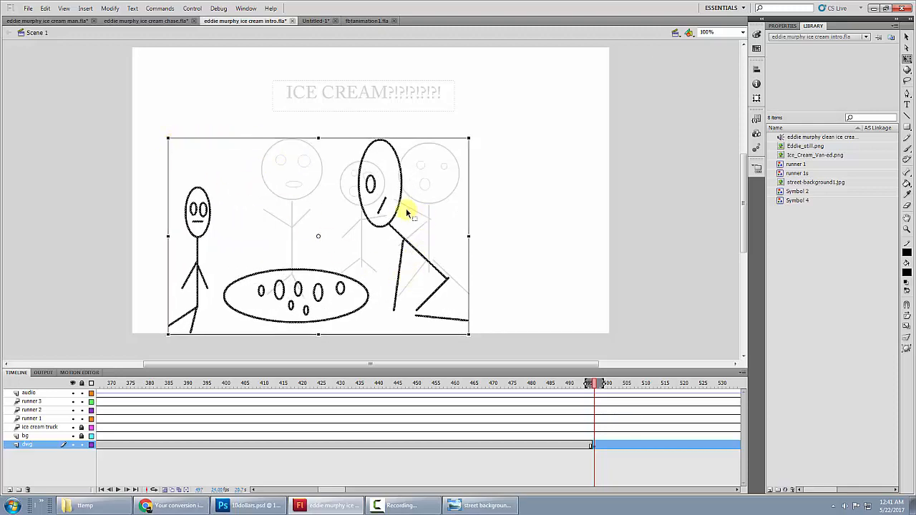
left_click_drag(402, 162, 455, 147)
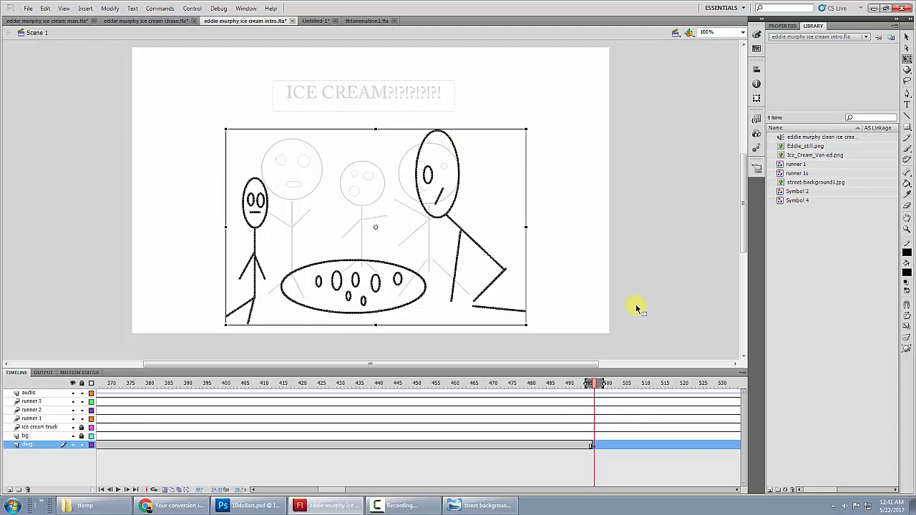
mouse_move(172, 505)
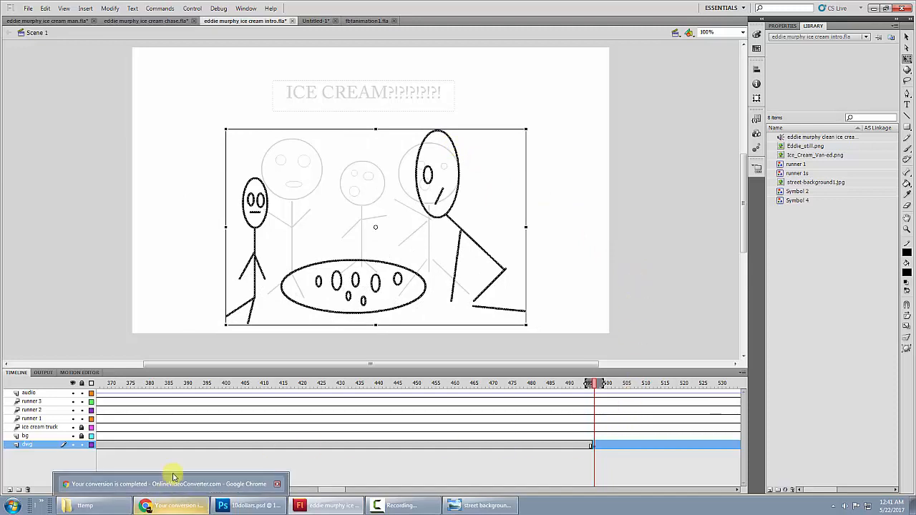
left_click(164, 490)
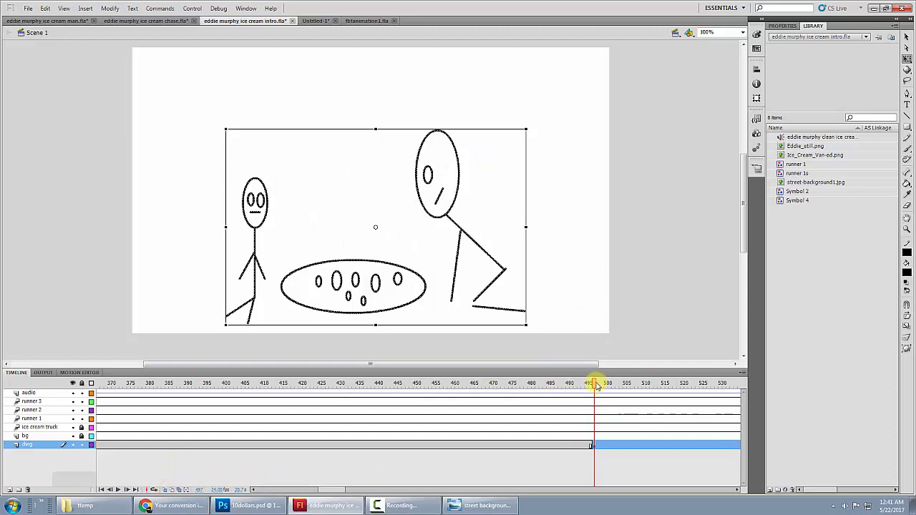
Play the animation from frame 1160 through the start of the chase to check its timing against the audio
left_click_drag(596, 387, 399, 391)
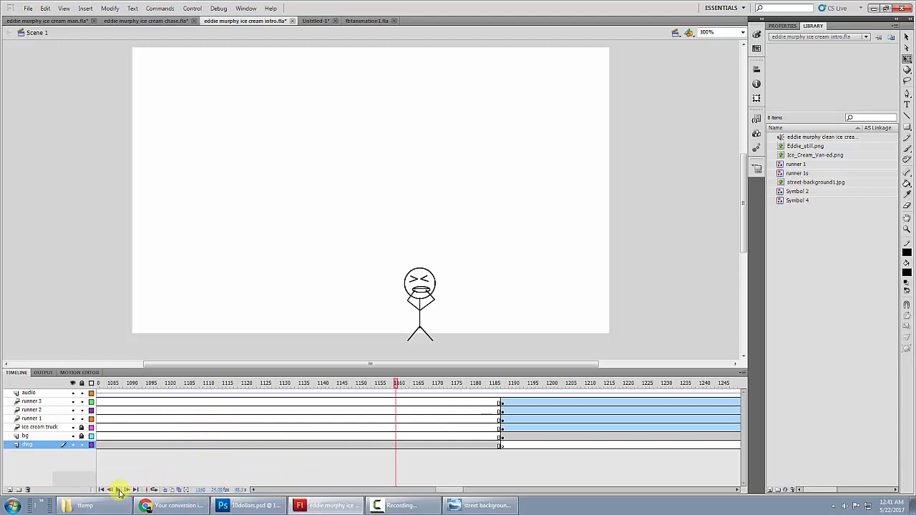
left_click(119, 490)
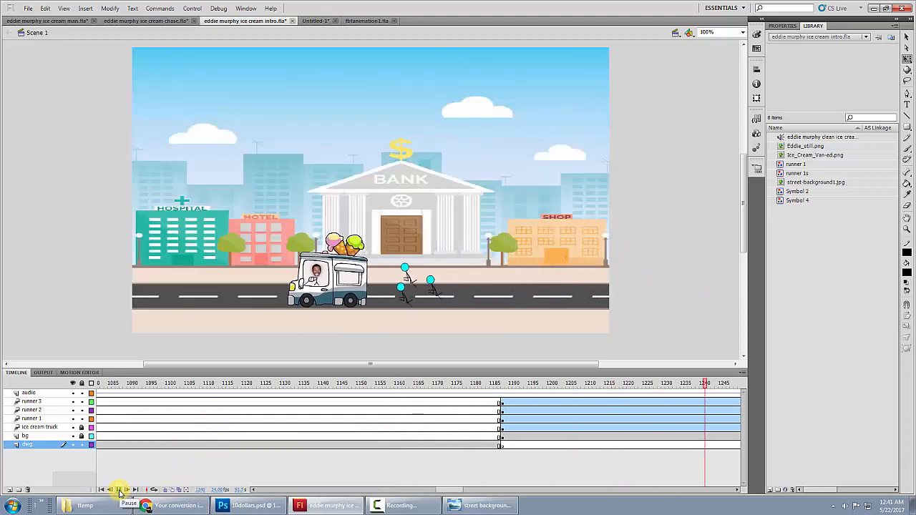
left_click(119, 490)
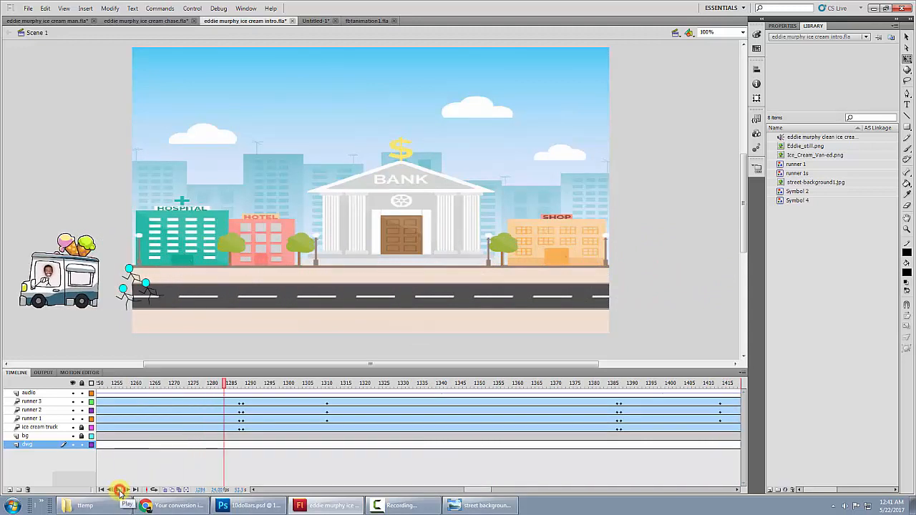
left_click(325, 474)
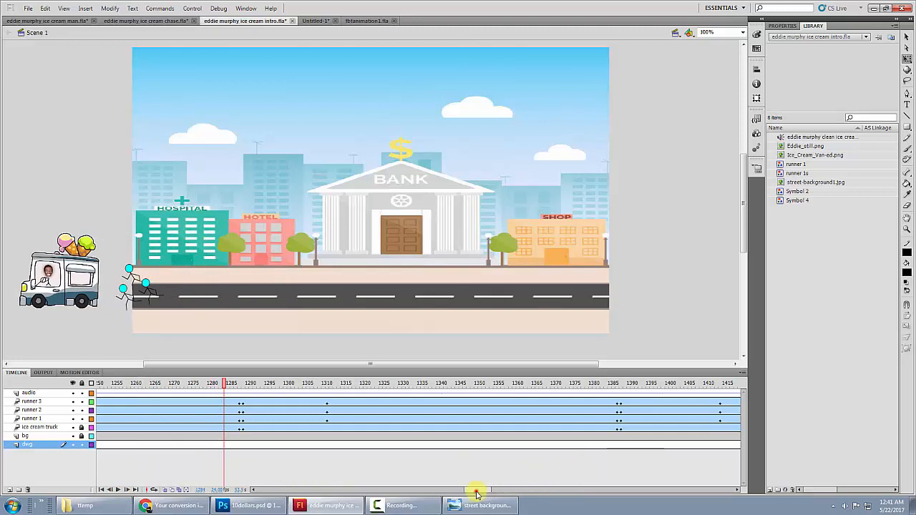
Shift all chase frames from 1188 to 1523 on the runner, ice cream truck and bg layers later, starting at about frame 1266
left_click_drag(474, 491, 459, 493)
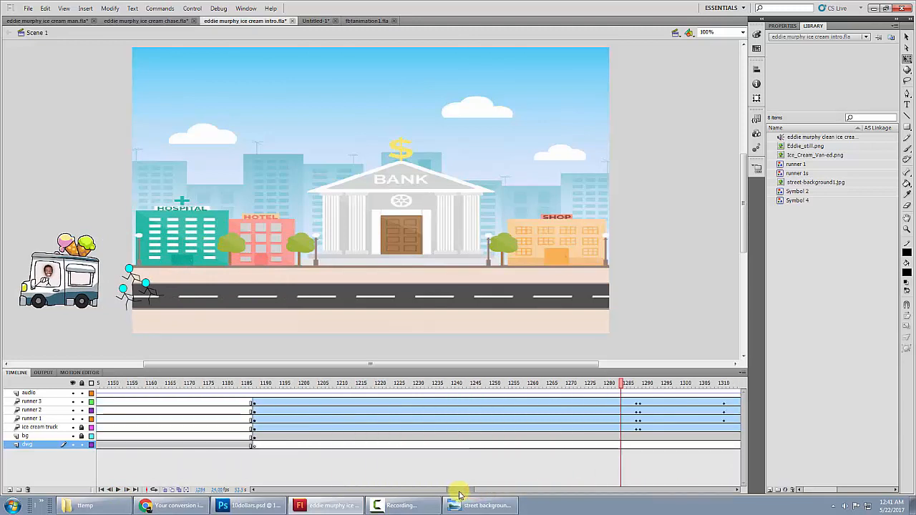
left_click(254, 405)
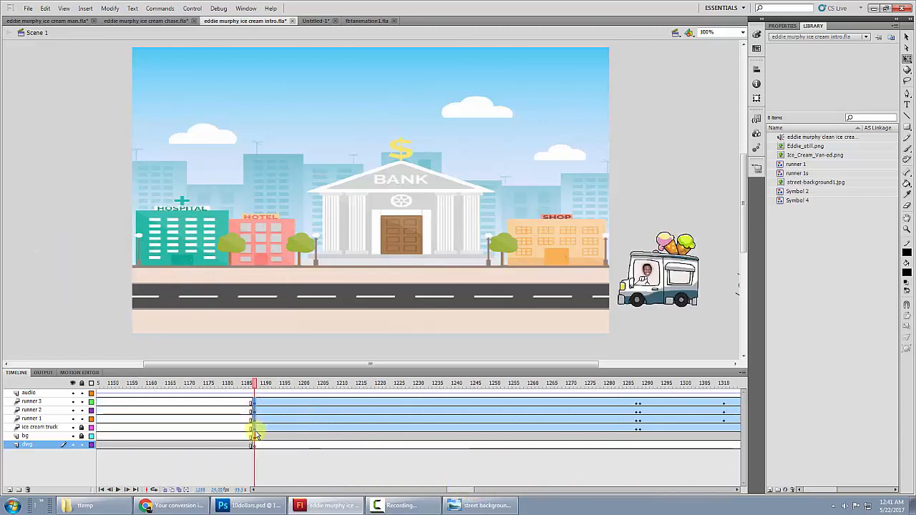
left_click_drag(256, 437, 594, 436)
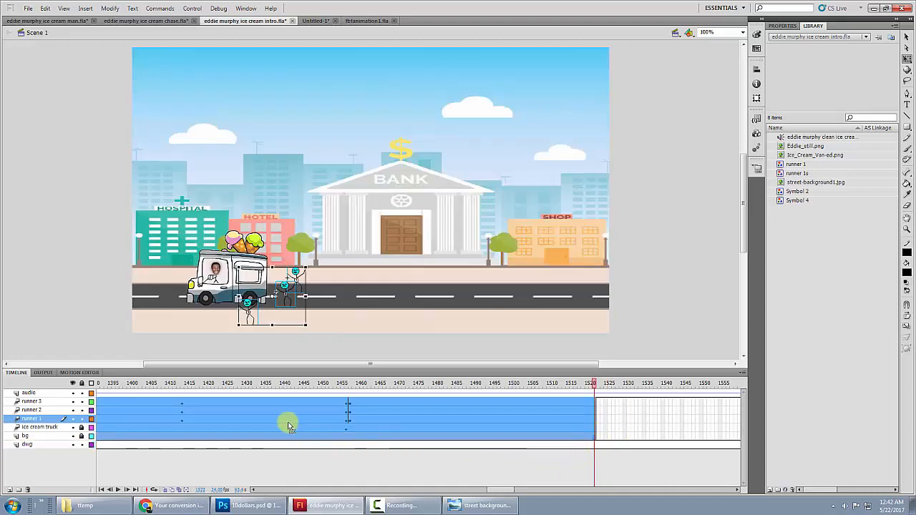
left_click_drag(288, 425, 586, 420)
Play the gap before the shifted chase from frame 1191, then check the frames around its start and its end
left_click_drag(504, 492, 459, 490)
left_click(293, 386)
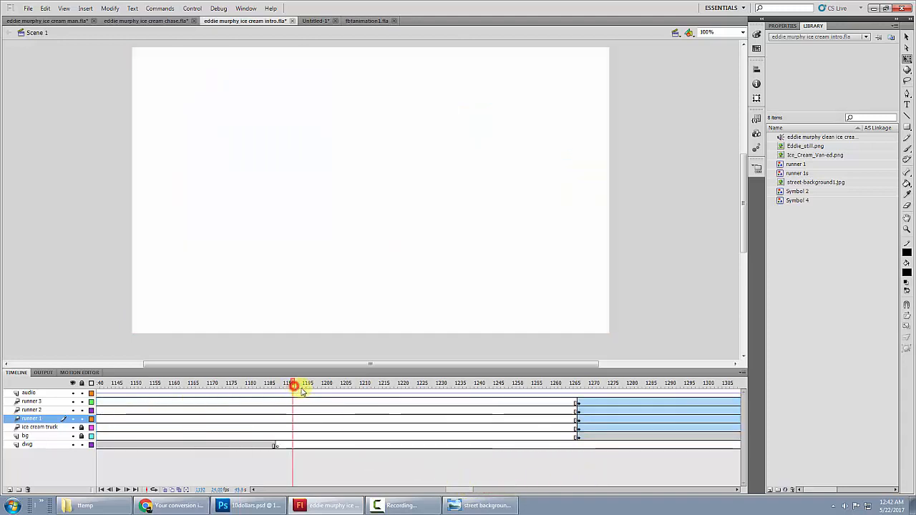
left_click(119, 491)
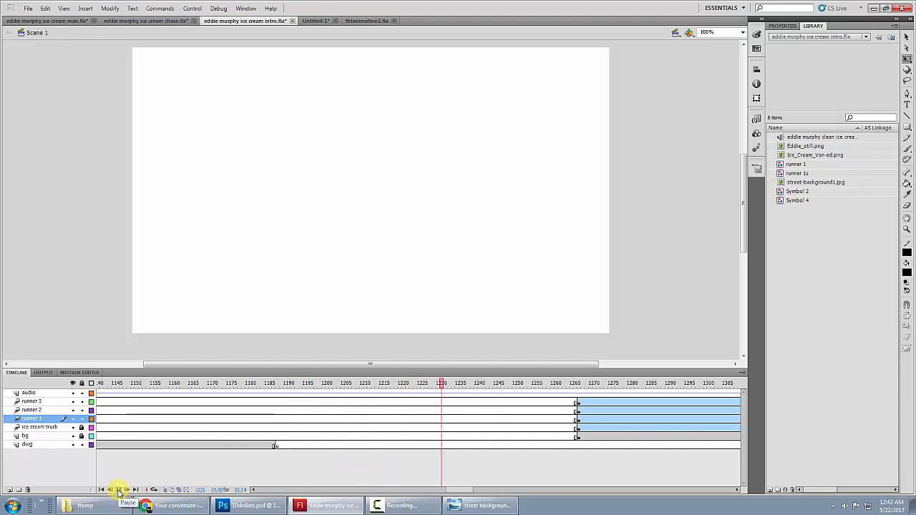
left_click(121, 491)
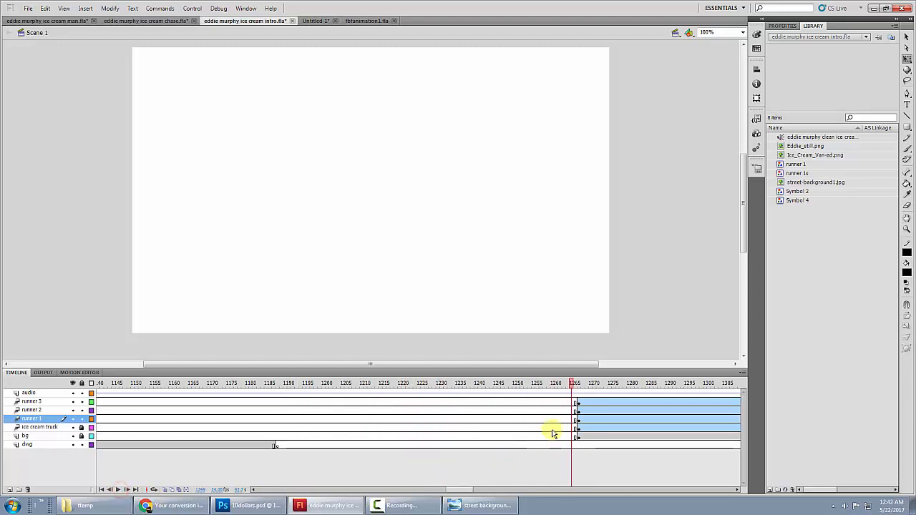
left_click(578, 384)
left_click_drag(582, 387, 549, 395)
left_click(466, 491)
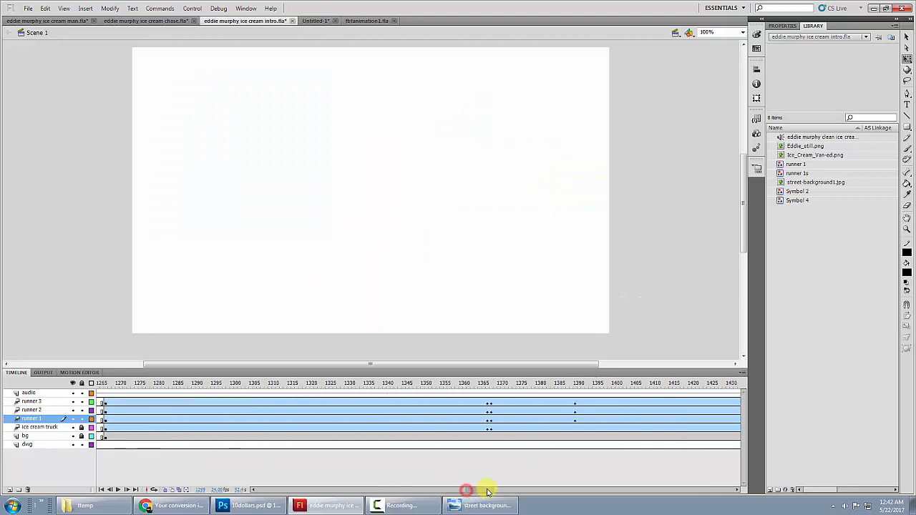
left_click_drag(486, 491, 523, 491)
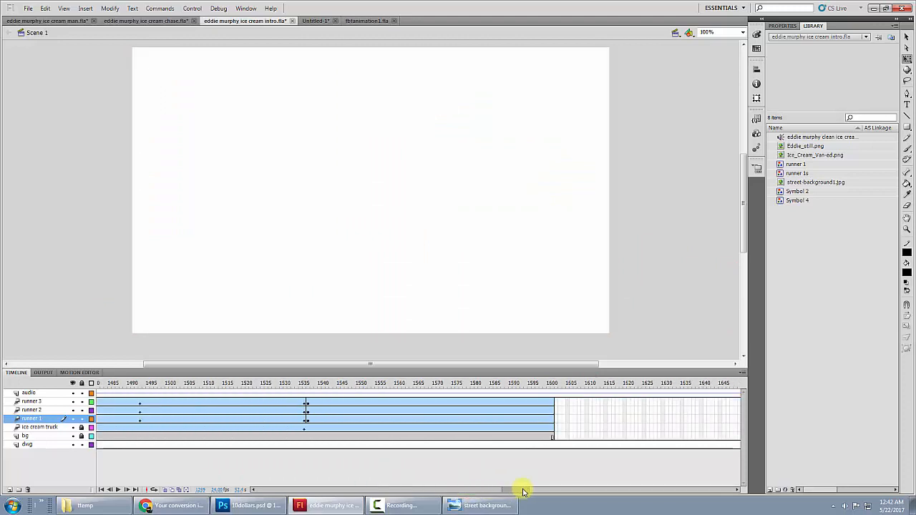
left_click(554, 402)
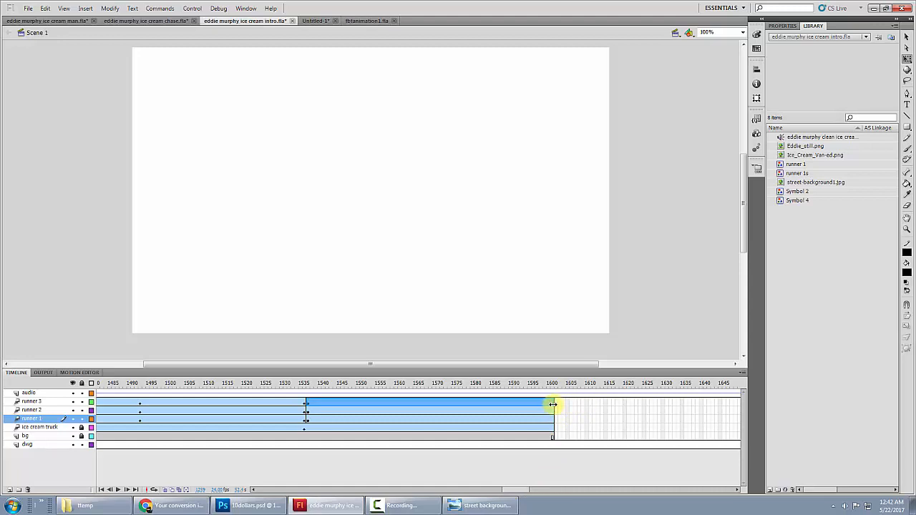
left_click(553, 405)
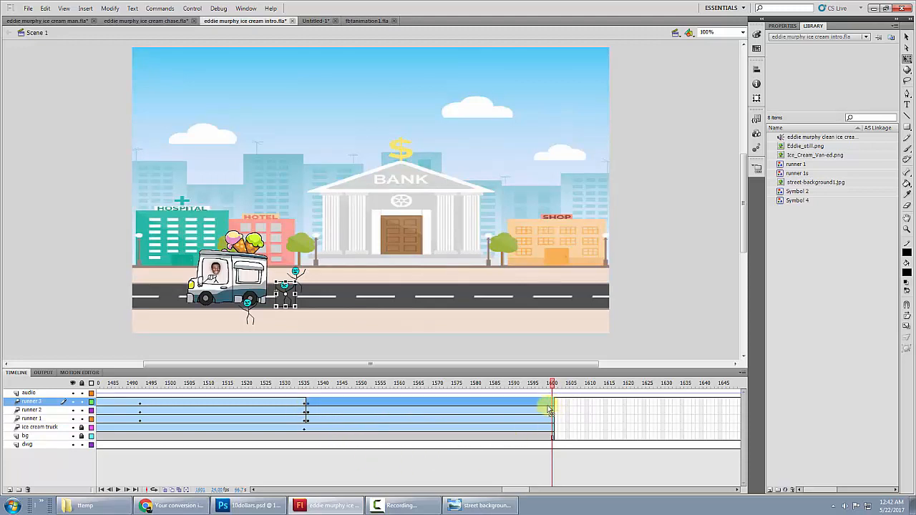
left_click_drag(553, 385, 511, 387)
left_click(444, 403)
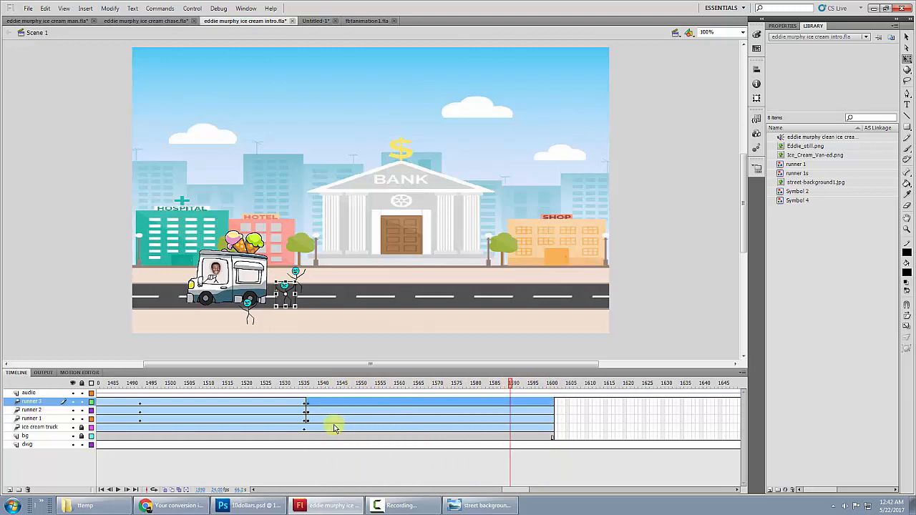
left_click(351, 475)
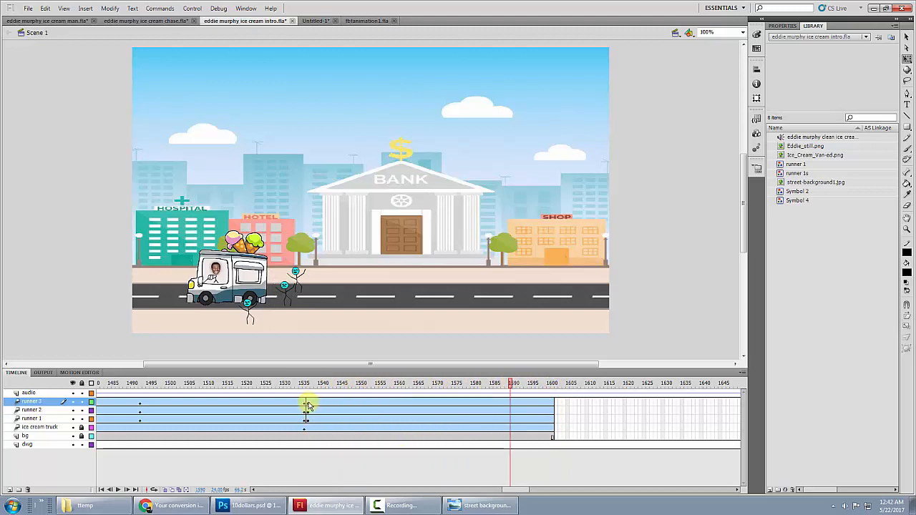
Shift the final spans on the runner 1, runner 2 and runner 3 layers from frame 1537 to start at about frame 1579
left_click(308, 405)
left_click(307, 419)
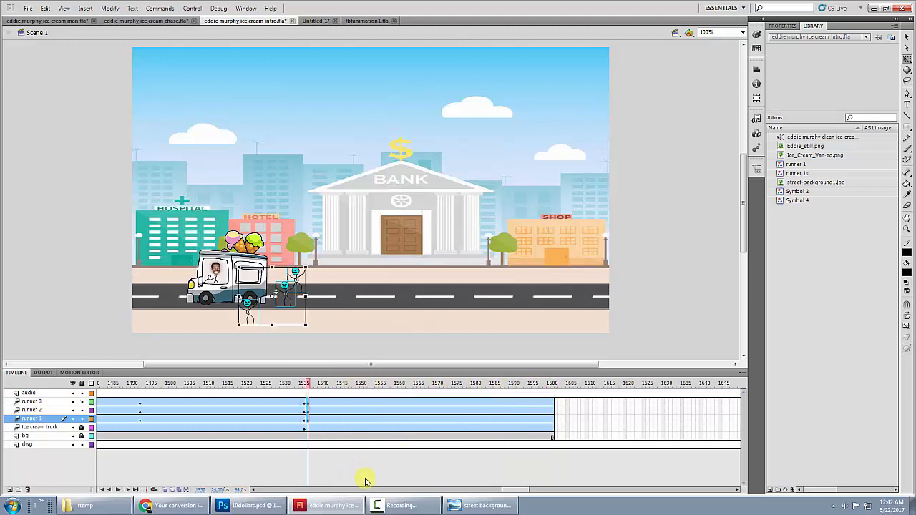
left_click(364, 439)
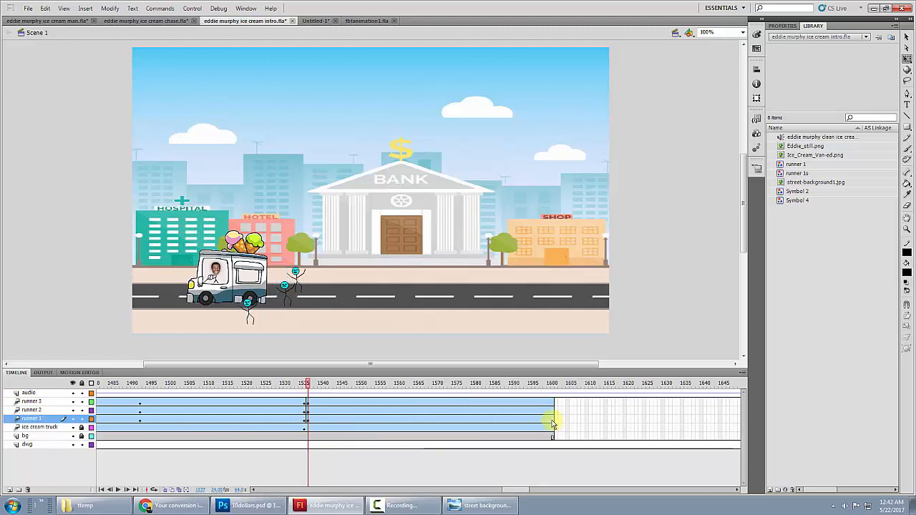
left_click_drag(551, 413, 534, 409)
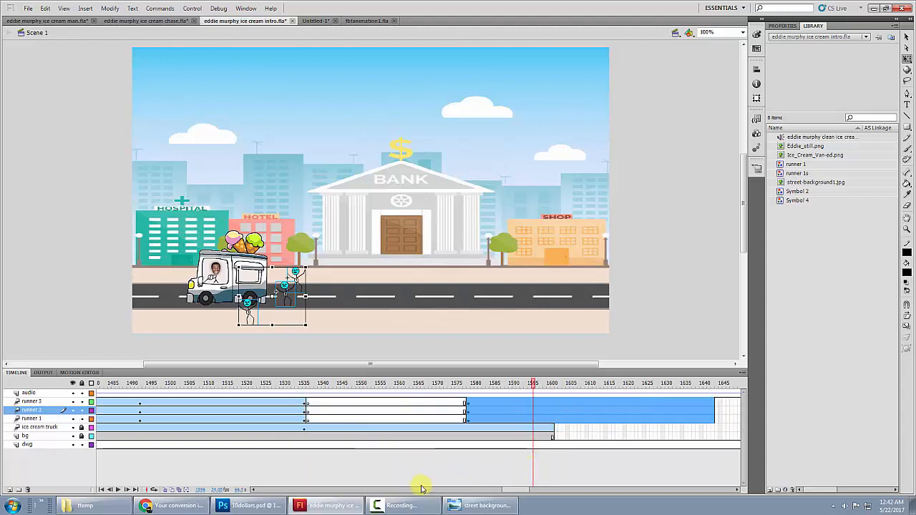
left_click(395, 466)
Extend the running tweens on the runner 3, runner 2 and runner 1 layers to frame 1578, filling the gap before the final spans
left_click_drag(306, 403, 127, 384)
left_click(172, 403)
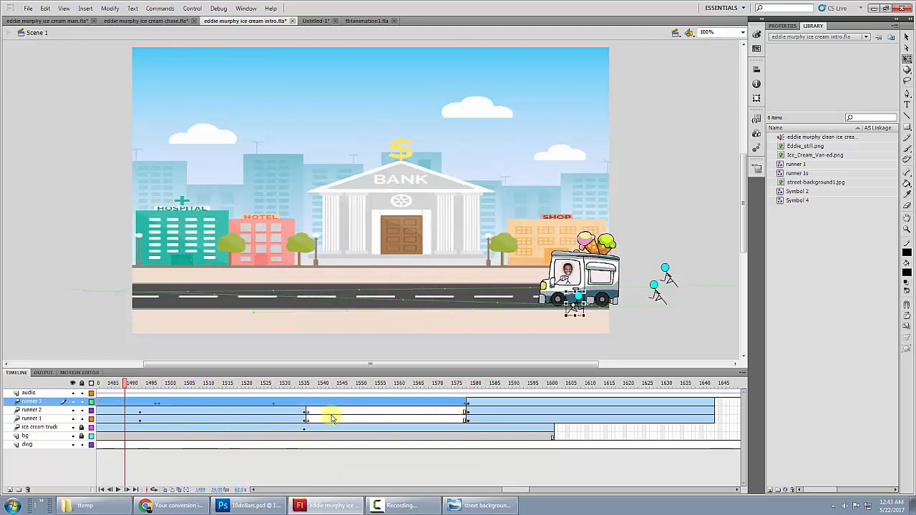
left_click_drag(306, 411, 466, 411)
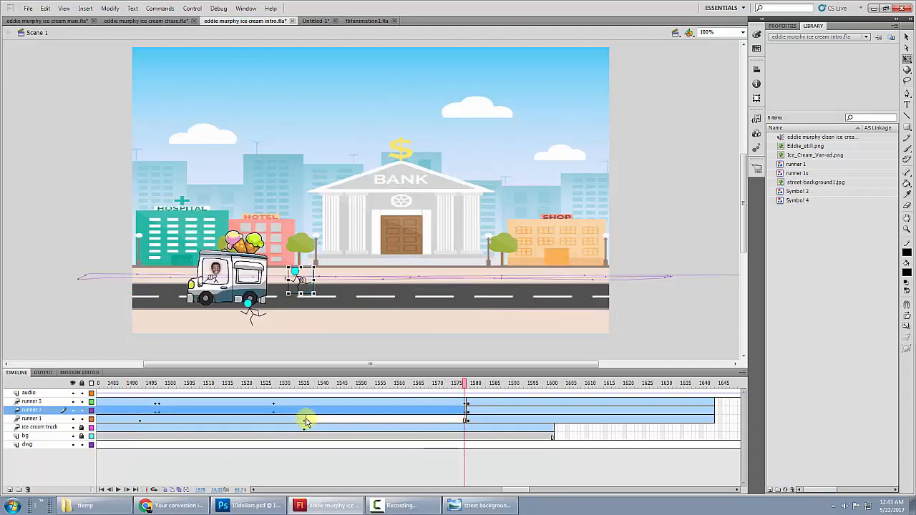
left_click_drag(305, 421, 465, 419)
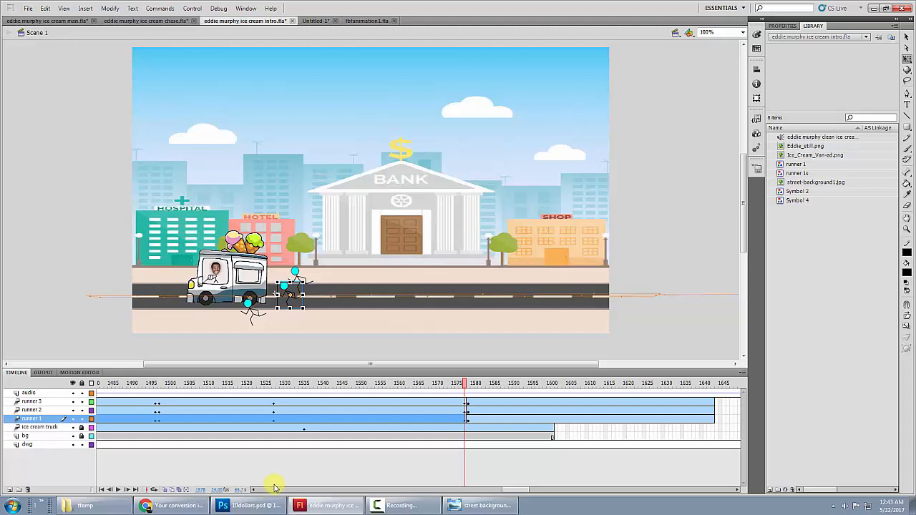
Move the runner 3 keyframe at frame 1528 to frame 1536, scrubbing the surrounding frames to compare the runners with the truck
left_click_drag(508, 491, 501, 492)
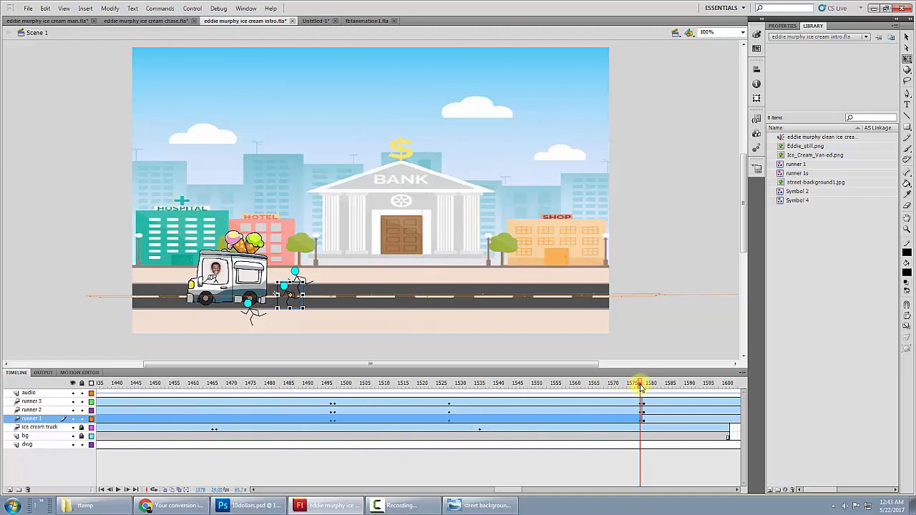
left_click_drag(641, 386, 497, 389)
left_click_drag(467, 387, 324, 384)
left_click(455, 466)
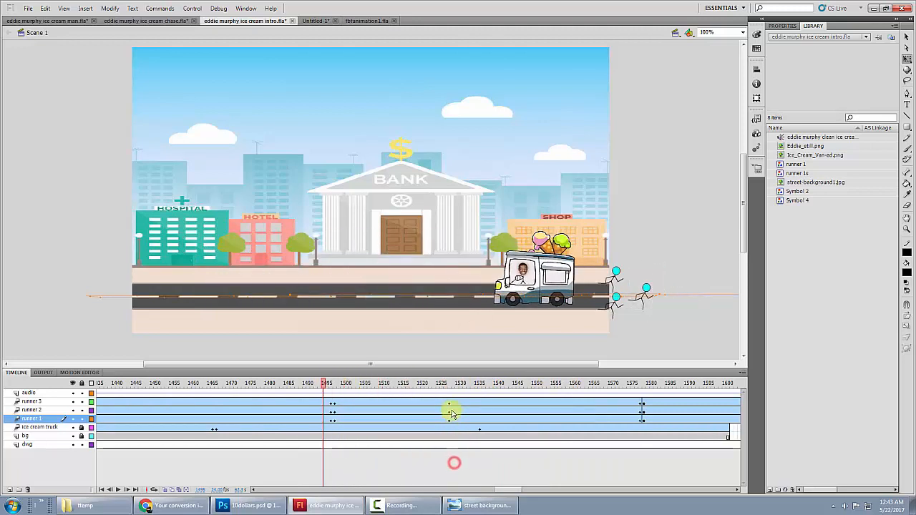
left_click(449, 405)
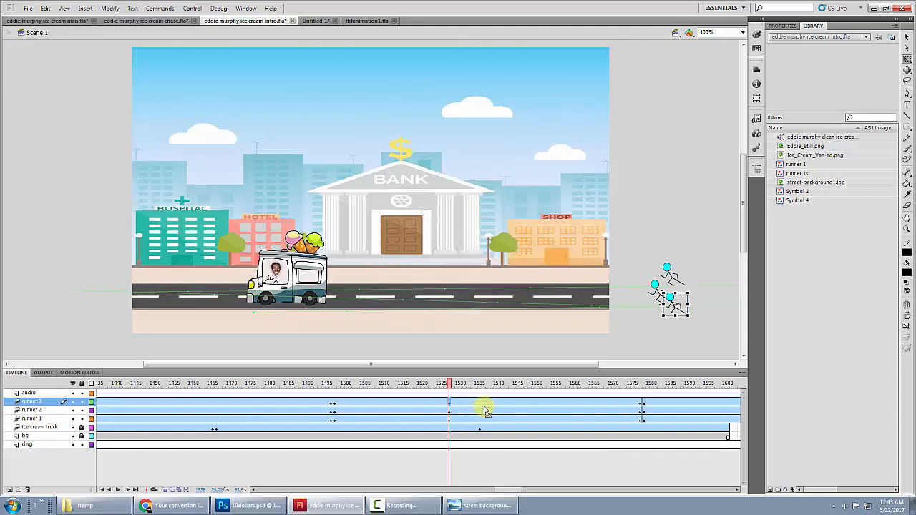
left_click(479, 406)
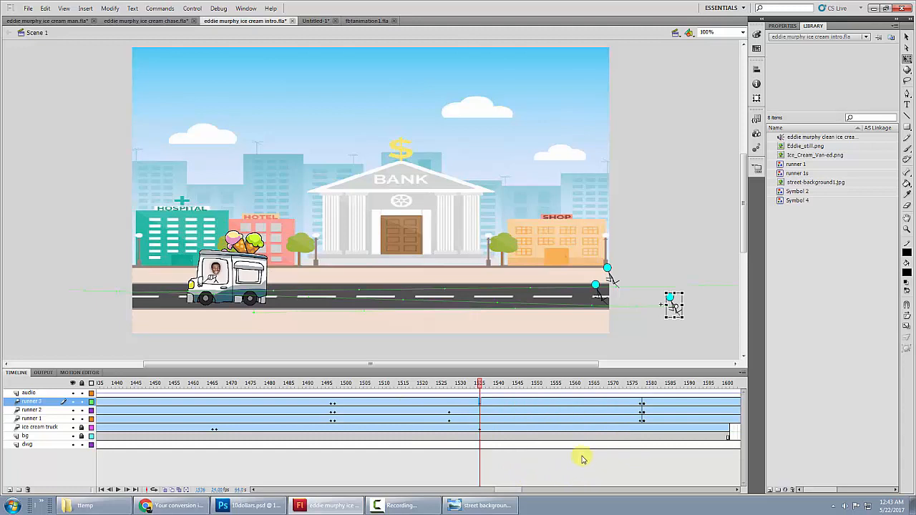
left_click_drag(479, 384, 218, 396)
left_click(338, 396)
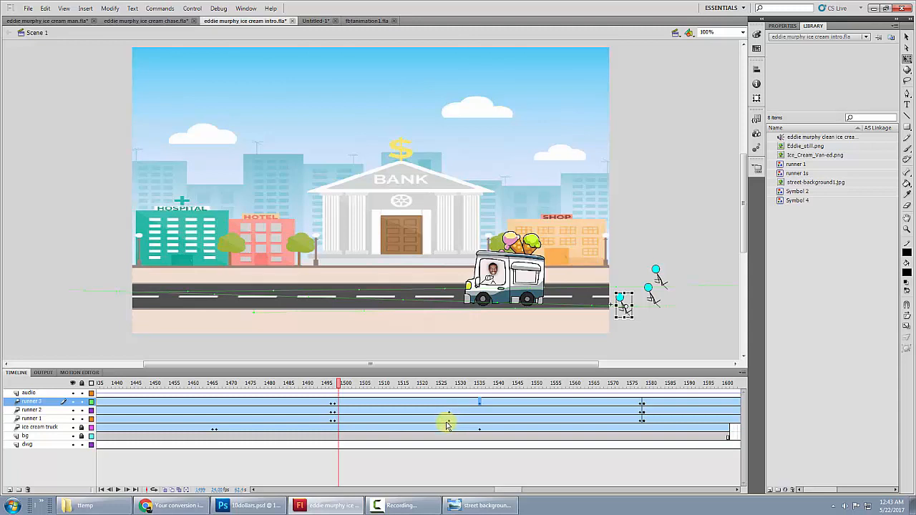
Play the "ICE CREAM!!!" scene from about frame 801 past frame 930 to check its drawings against the audio
left_click_drag(514, 489, 408, 493)
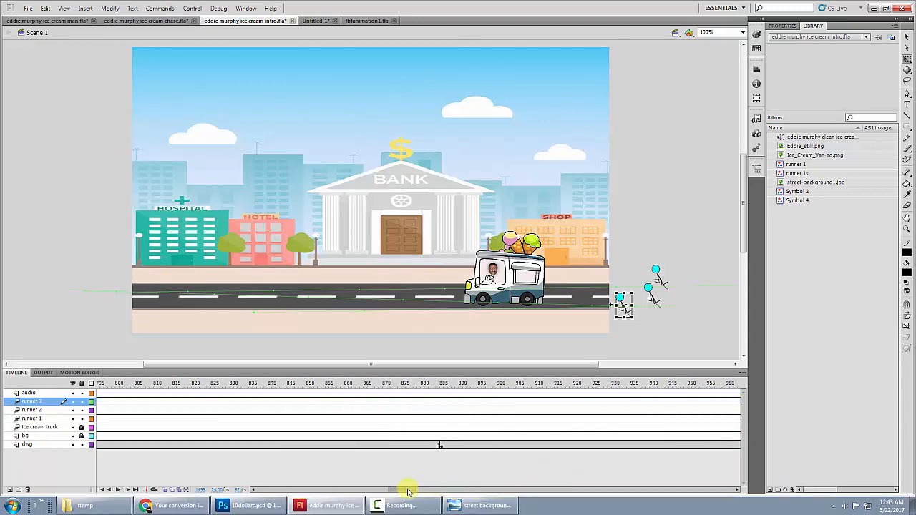
left_click(170, 384)
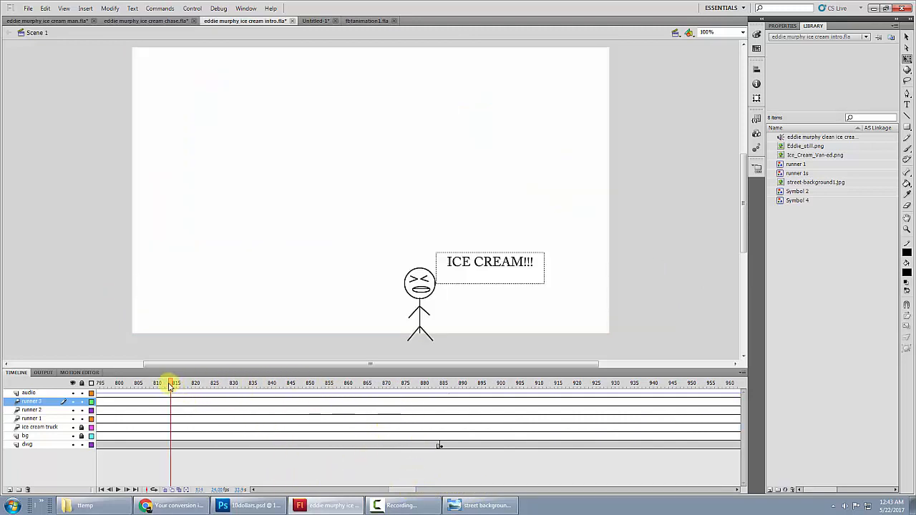
mouse_move(169, 383)
left_mouse_down()
mouse_move(241, 384)
mouse_move(152, 385)
left_mouse_up()
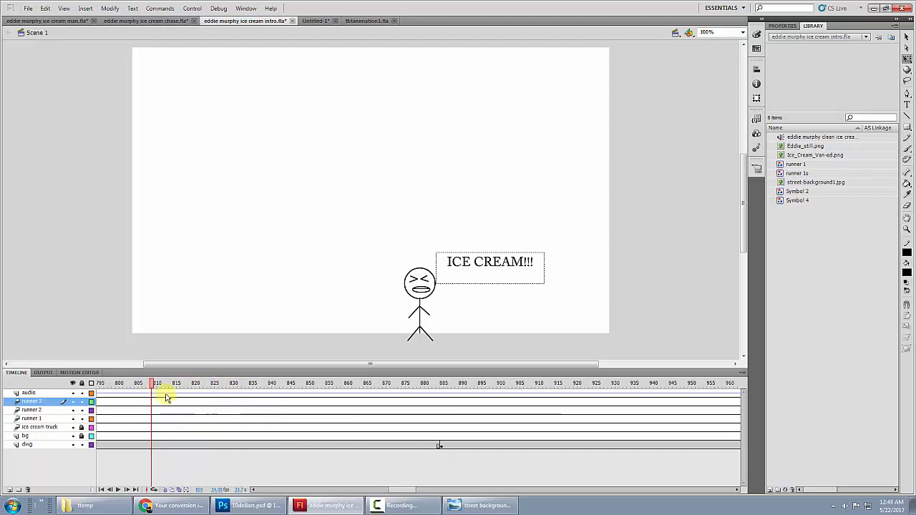
left_click(121, 384)
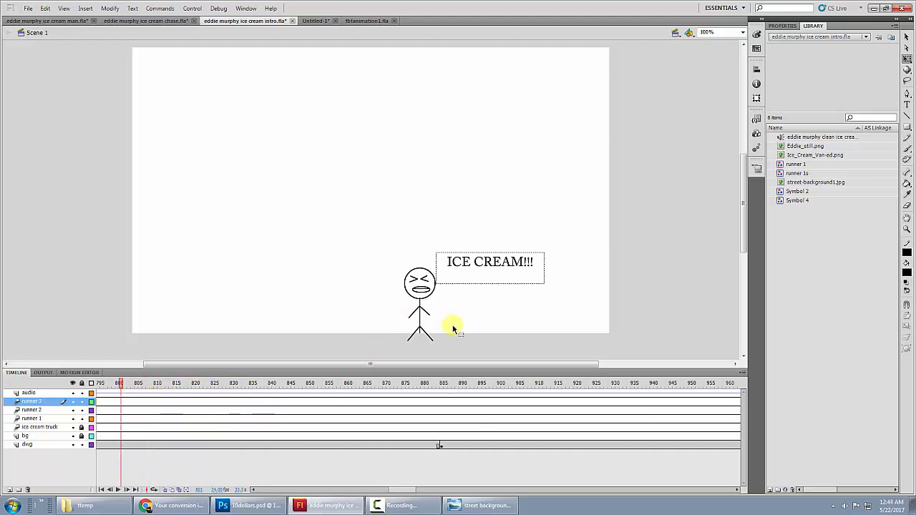
left_click(119, 490)
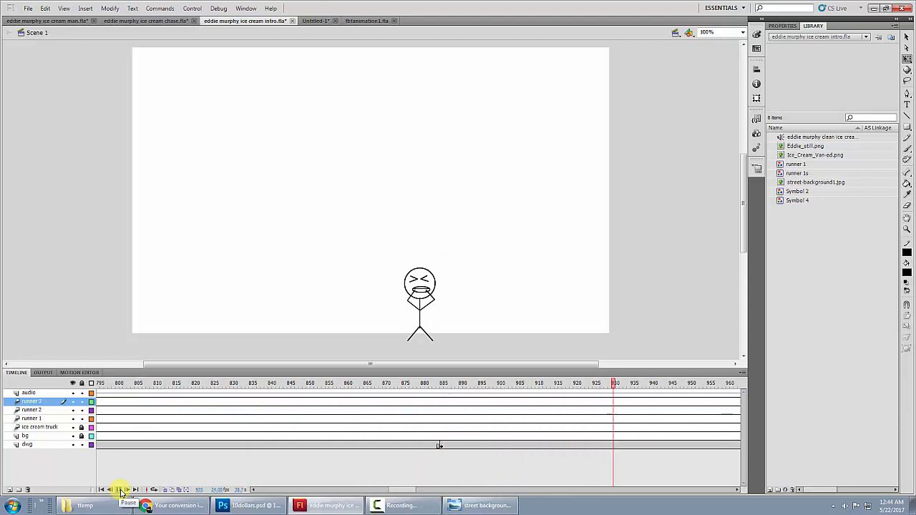
left_click(120, 490)
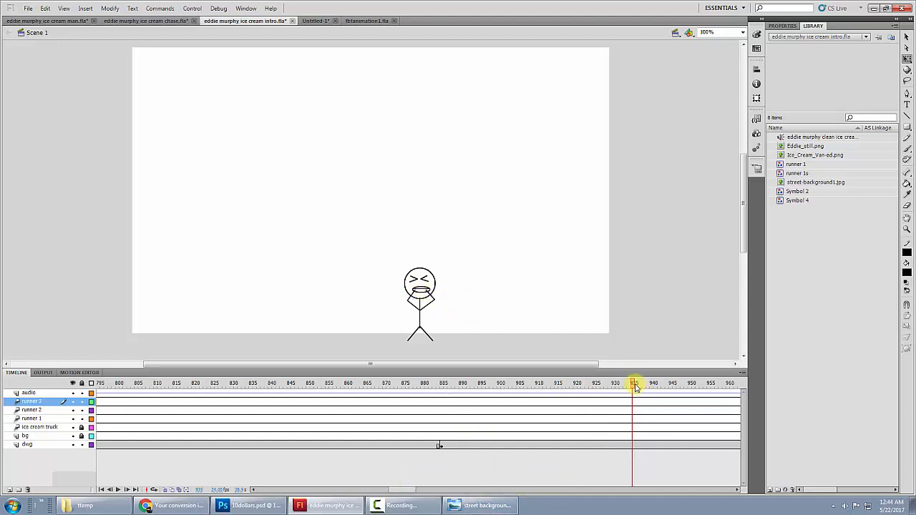
Scrub the start of the chase from about frame 1277 to 1312 and look over its keyframes through the end
left_click_drag(412, 489, 477, 491)
left_click_drag(385, 384, 403, 385)
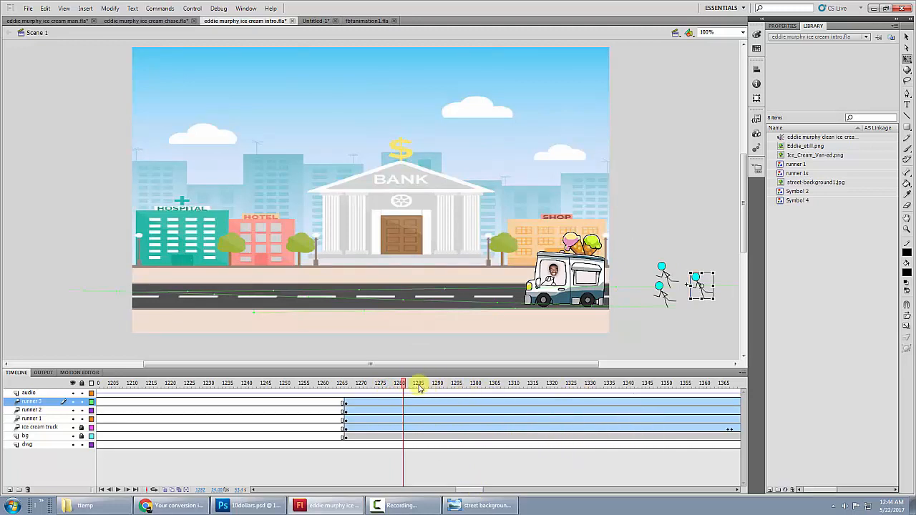
left_click_drag(403, 384, 517, 402)
left_click_drag(472, 490, 518, 490)
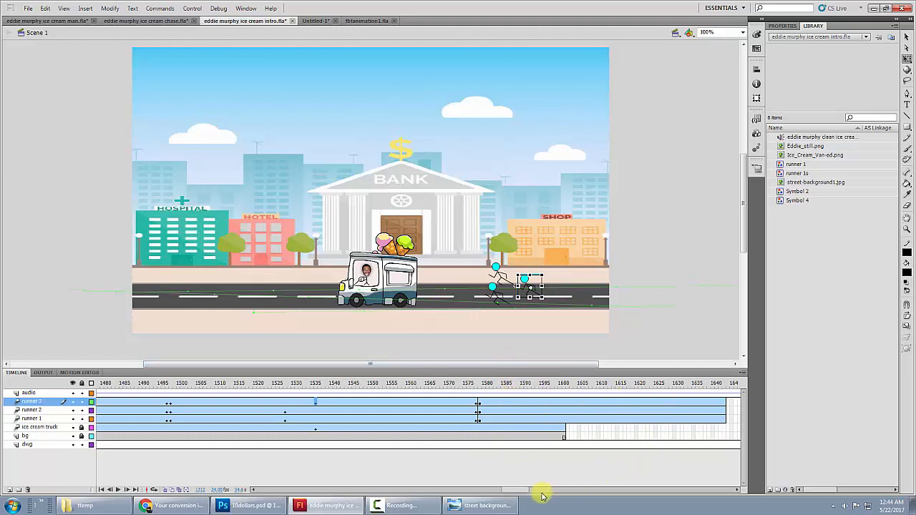
left_click_drag(524, 492, 489, 493)
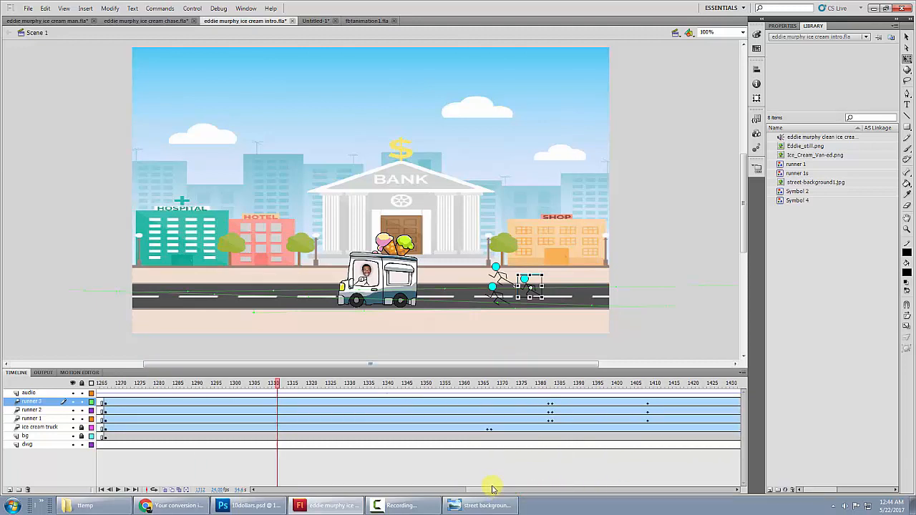